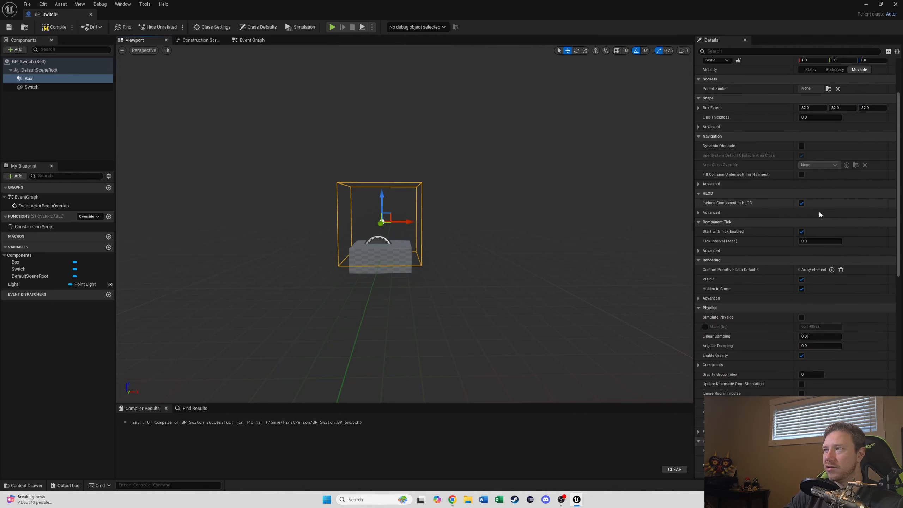
{"action": "scroll", "coordinate": [816, 213], "scroll_direction": "down", "scroll_amount": 9}
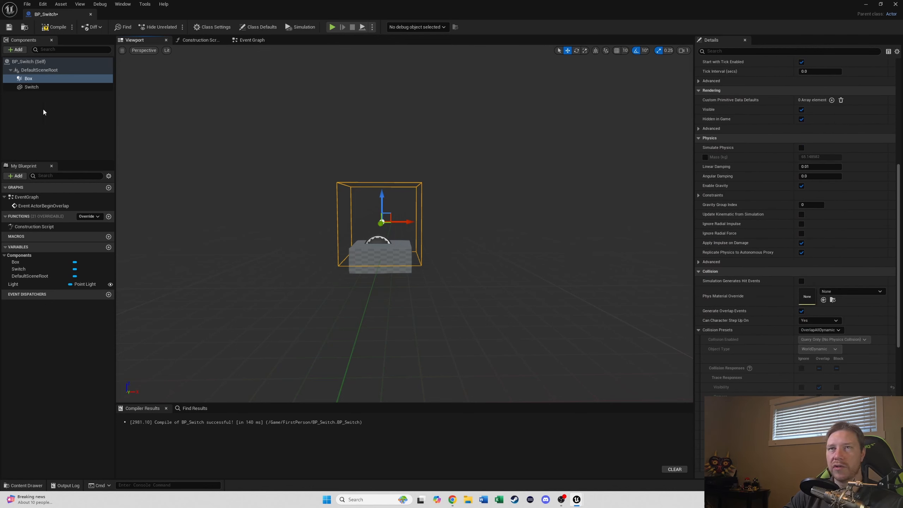
Step: Compile the BP_Switch Blueprint and open its Event Graph
{"action": "left_click", "coordinate": [57, 28]}
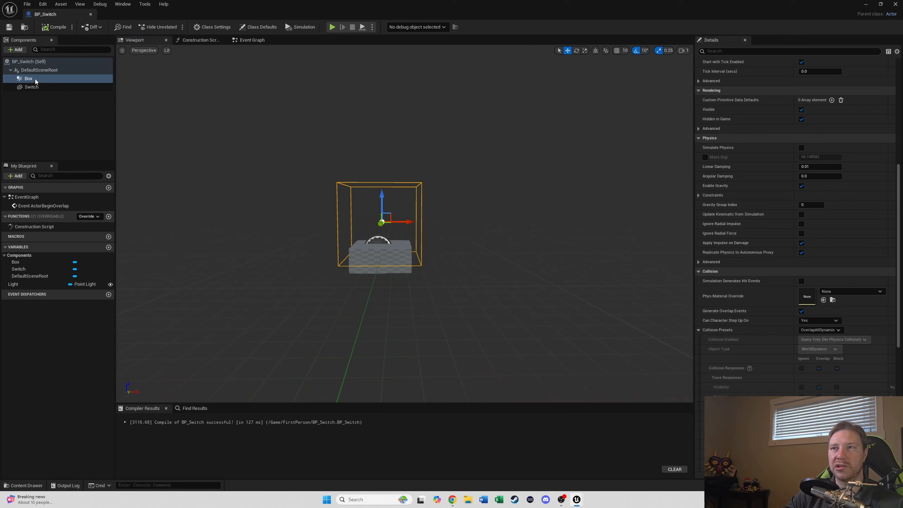
{"action": "left_click", "coordinate": [252, 39]}
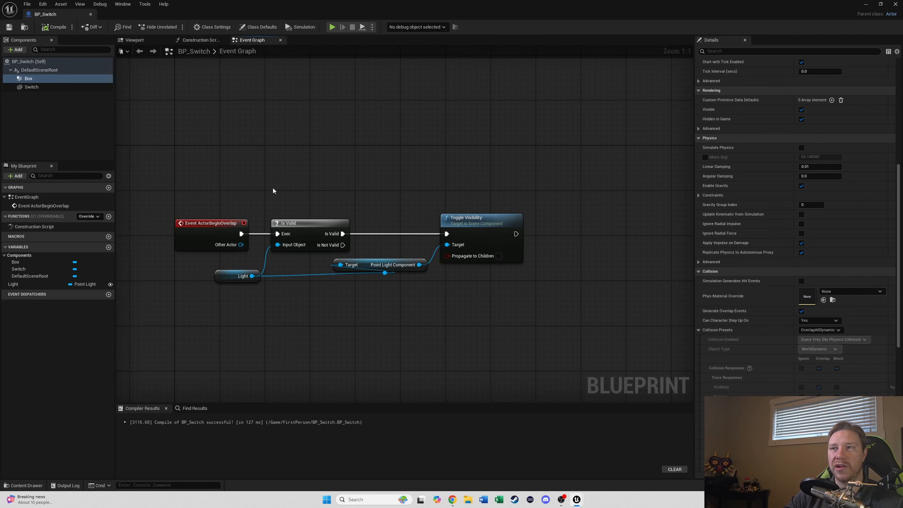
Step: Replace the Event ActorBeginOverlap node with an OnComponentBeginOverlap event for Box, wired into the Is Valid node
{"action": "left_click", "coordinate": [220, 232]}
{"action": "key", "text": "Delete"}
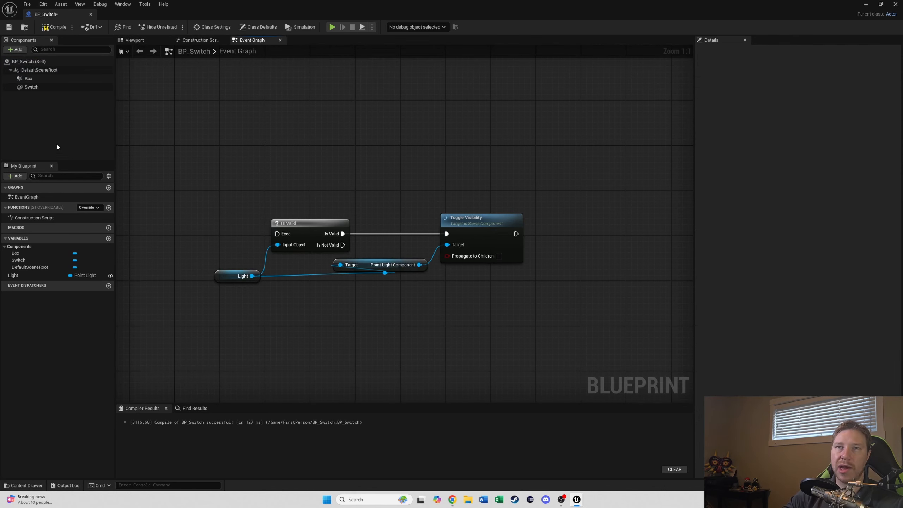
{"action": "right_click", "coordinate": [40, 80]}
{"action": "mouse_move", "coordinate": [66, 97]}
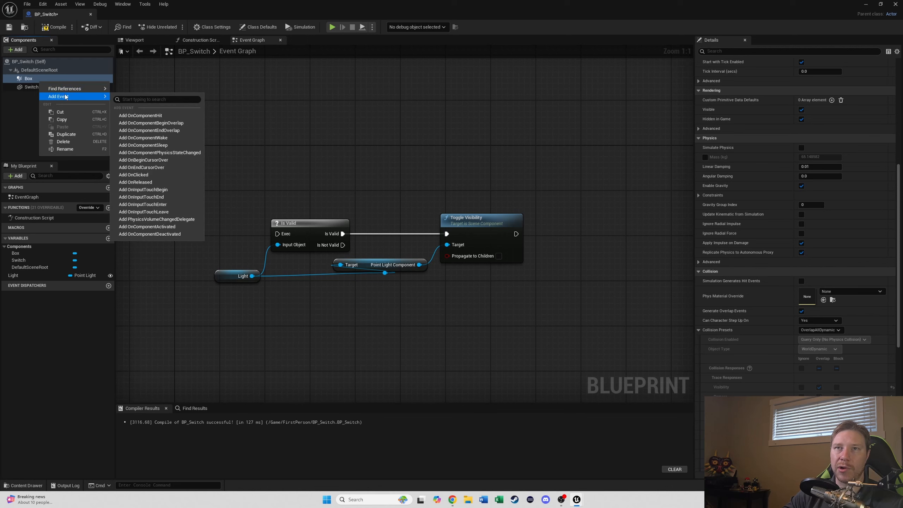
{"action": "left_click", "coordinate": [162, 123]}
{"action": "left_click_drag", "start_coordinate": [403, 331], "coordinate": [273, 183]}
{"action": "left_click_drag", "start_coordinate": [322, 152], "coordinate": [426, 158]}
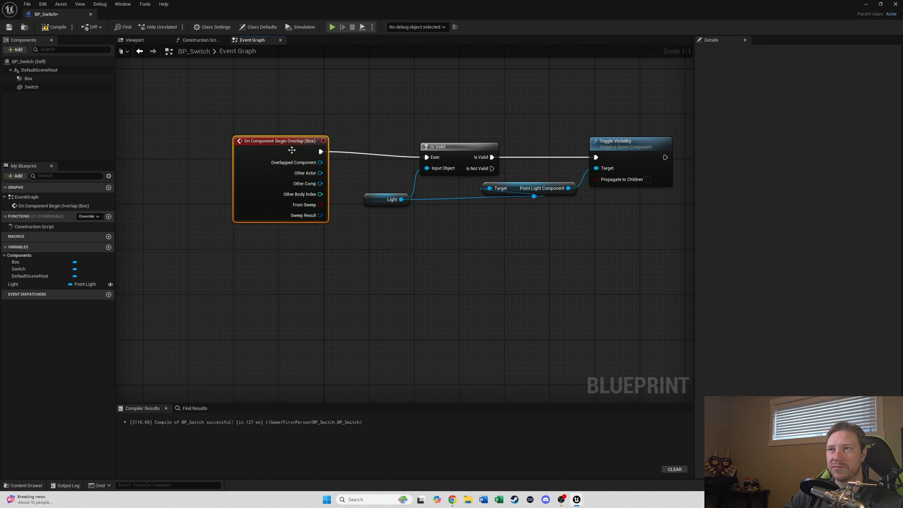
{"action": "left_click_drag", "start_coordinate": [289, 149], "coordinate": [295, 154]}
Step: Place a BP_Switch actor onto the floor of the level from the content drawer
{"action": "left_click", "coordinate": [214, 114]}
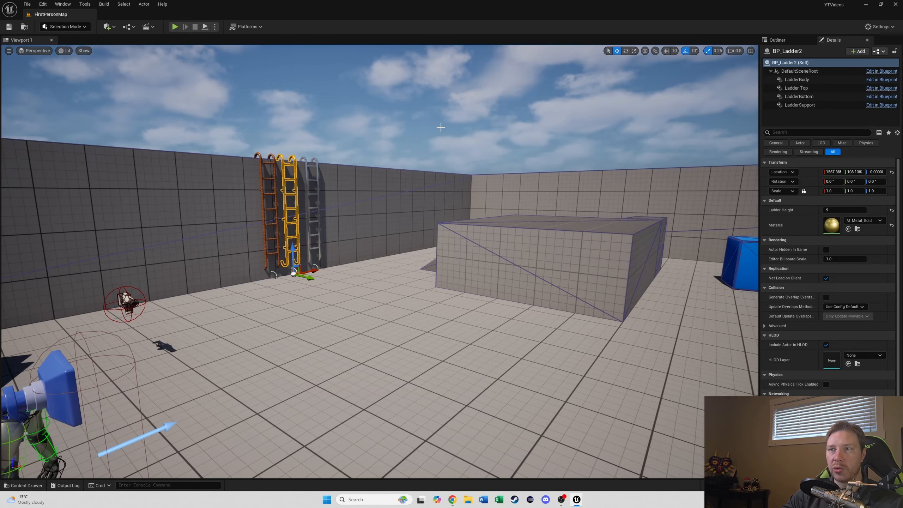
{"action": "right_click_drag", "start_coordinate": [616, 196], "coordinate": [618, 249]}
{"action": "key", "text": "ctrl+space"}
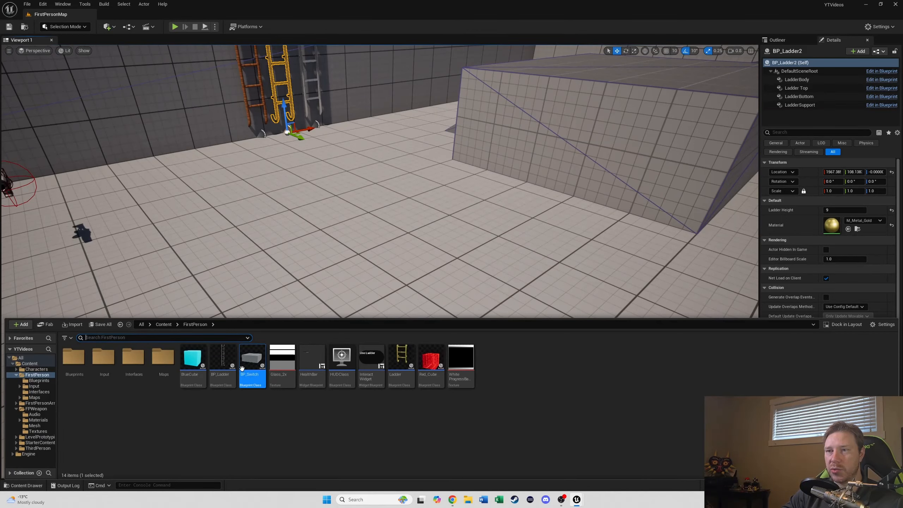
{"action": "left_click_drag", "start_coordinate": [252, 357], "coordinate": [552, 242]}
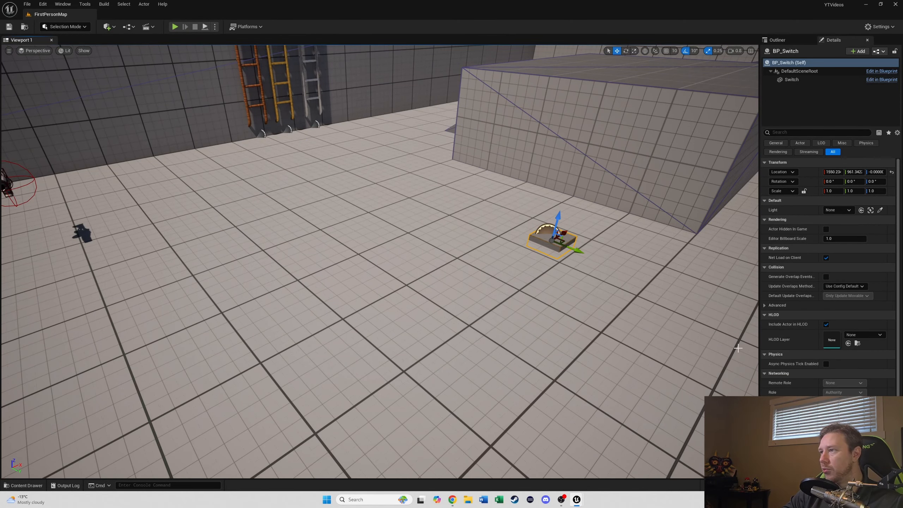
Step: Set the Switch component's material to M_ClearCoat
{"action": "left_click", "coordinate": [792, 80]}
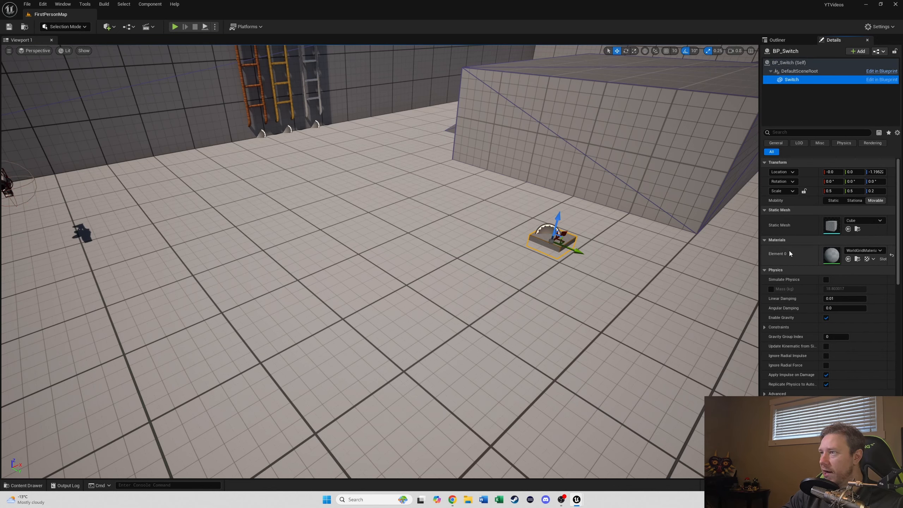
{"action": "left_click", "coordinate": [874, 251]}
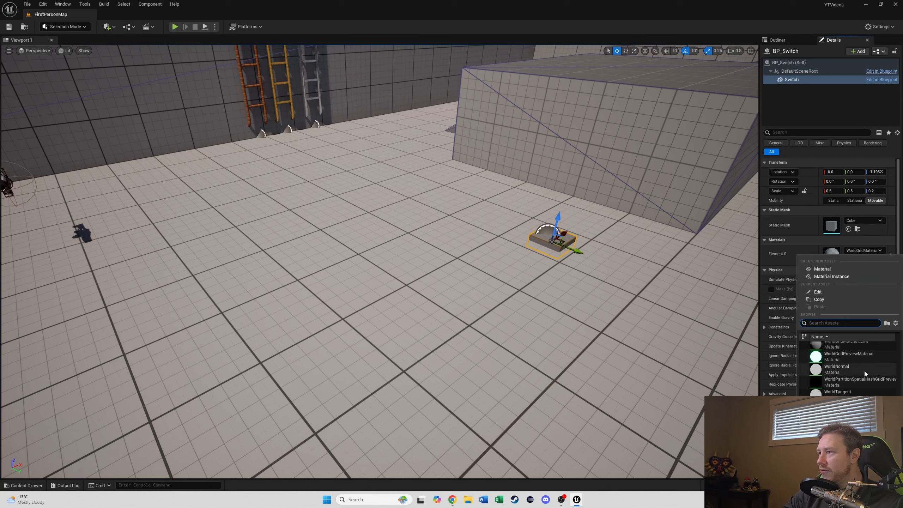
{"action": "scroll", "coordinate": [864, 371], "scroll_direction": "up", "scroll_amount": 1}
{"action": "scroll", "coordinate": [864, 370], "scroll_direction": "down", "scroll_amount": 1}
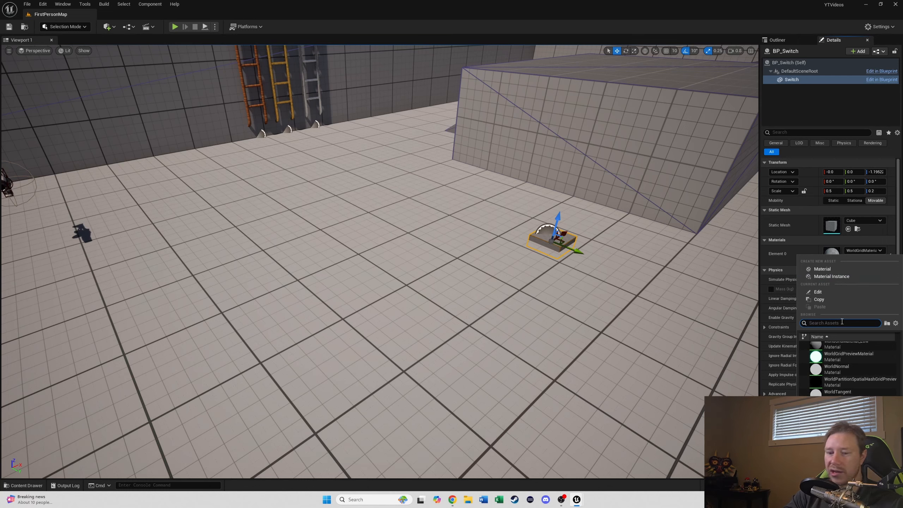
{"action": "type", "text": "c"}
{"action": "key", "text": "BackSpace"}
{"action": "type", "text": "c"}
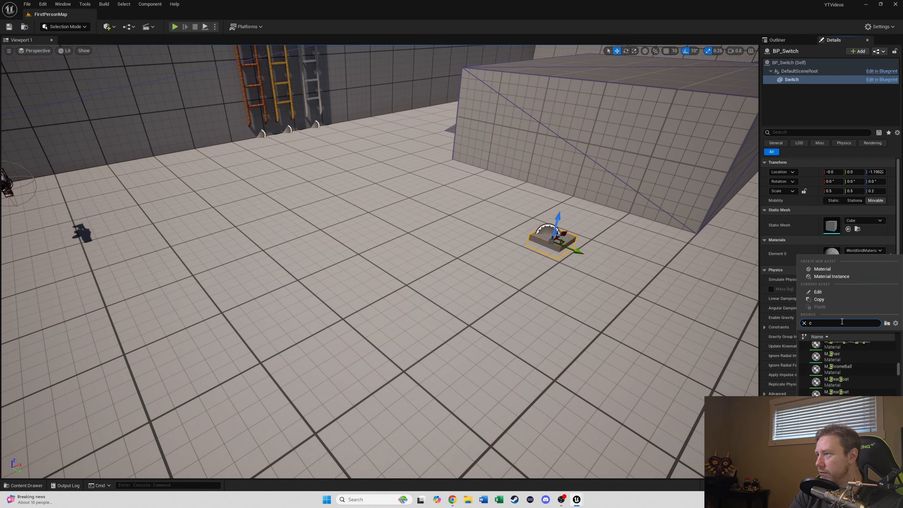
{"action": "key", "text": "BackSpace"}
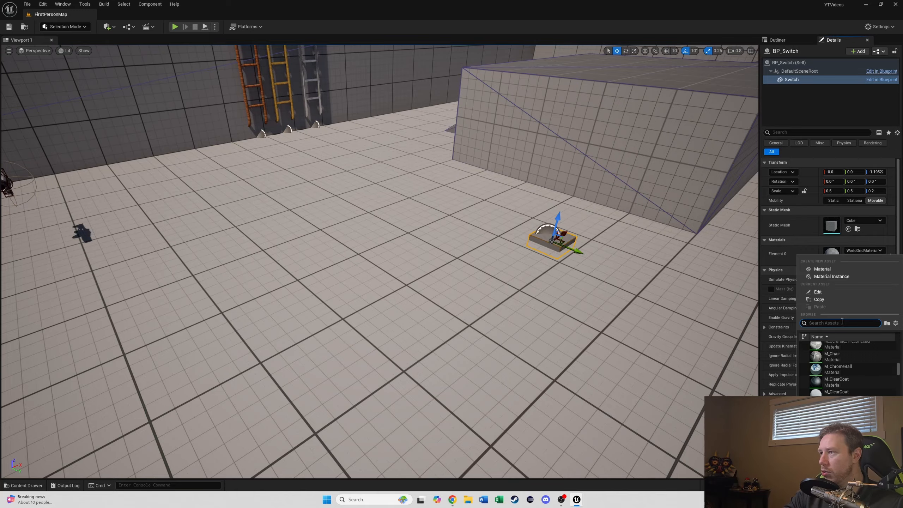
{"action": "left_click", "coordinate": [827, 383]}
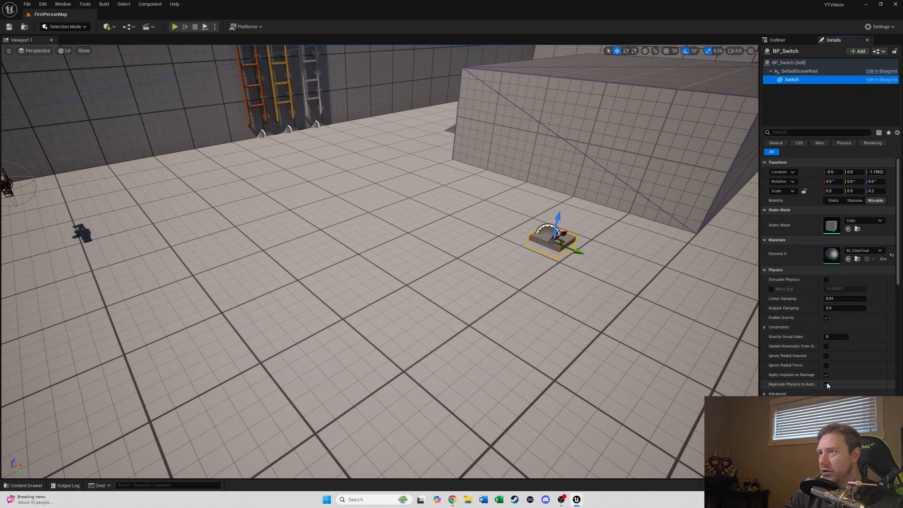
Step: Add a Point Light at the doorway and raise it above the door opening
{"action": "left_click", "coordinate": [580, 281]}
{"action": "right_click_drag", "start_coordinate": [581, 279], "coordinate": [729, 234]}
{"action": "key", "text": "w"}
{"action": "key", "text": "s"}
{"action": "key", "text": "s"}
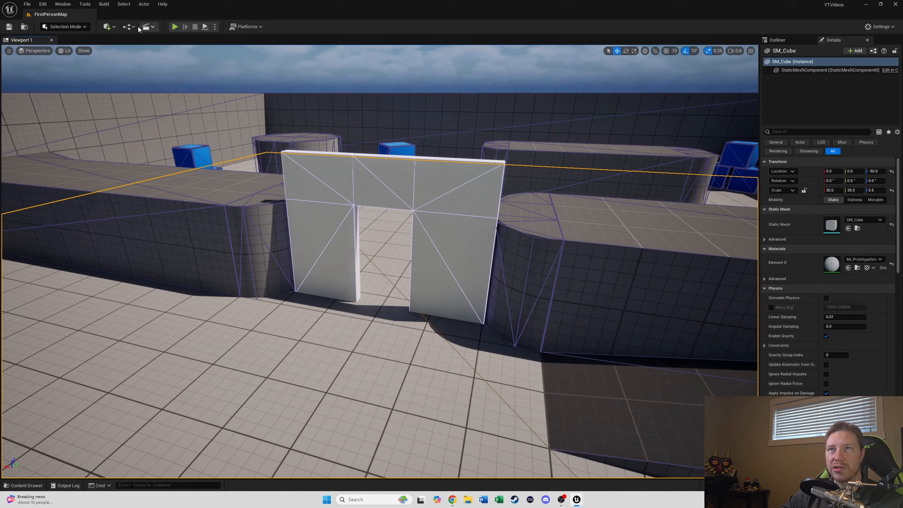
{"action": "left_click", "coordinate": [112, 29]}
{"action": "mouse_move", "coordinate": [164, 101]}
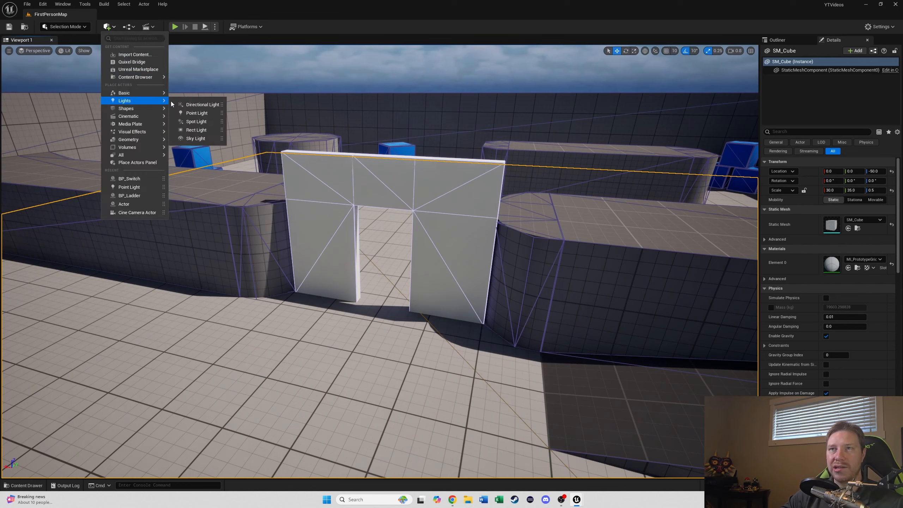
{"action": "left_click", "coordinate": [188, 112]}
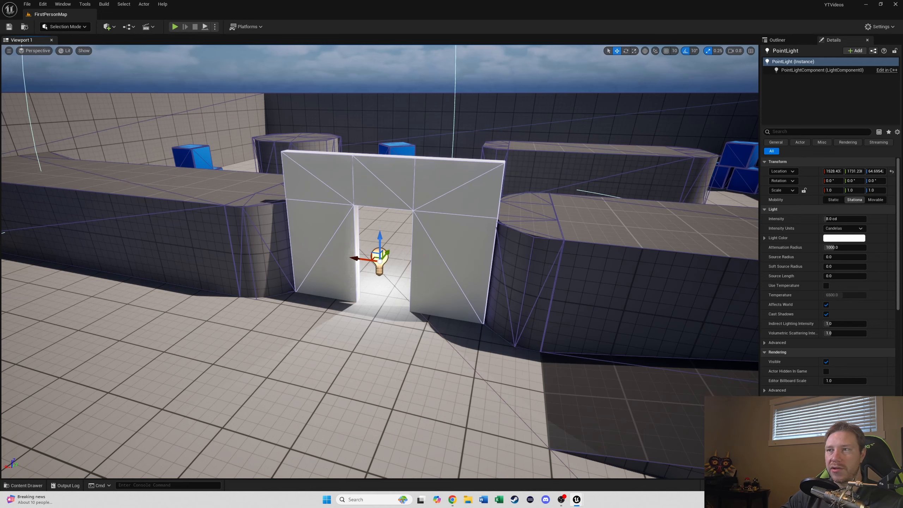
{"action": "left_click_drag", "start_coordinate": [379, 247], "coordinate": [367, 194]}
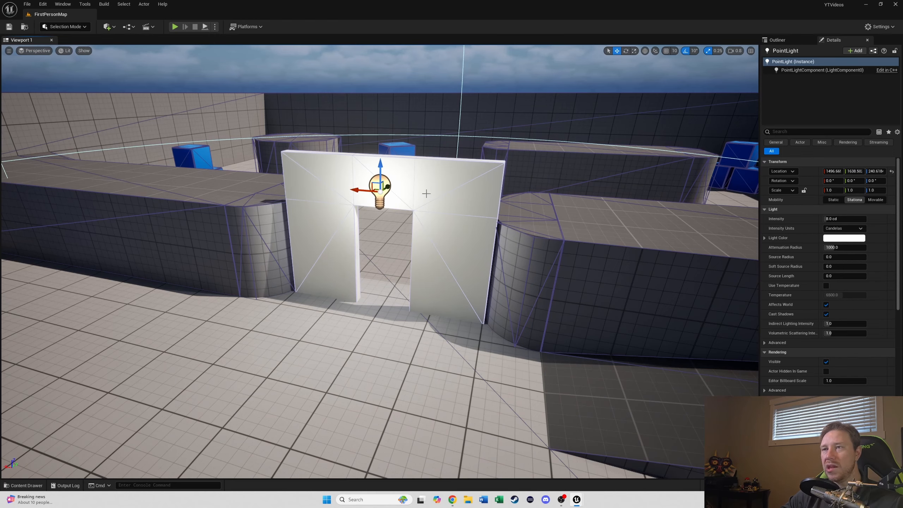
Step: Set the point light's intensity to 2 cd
{"action": "key", "text": "s"}
{"action": "right_click_drag", "start_coordinate": [426, 193], "coordinate": [461, 186]}
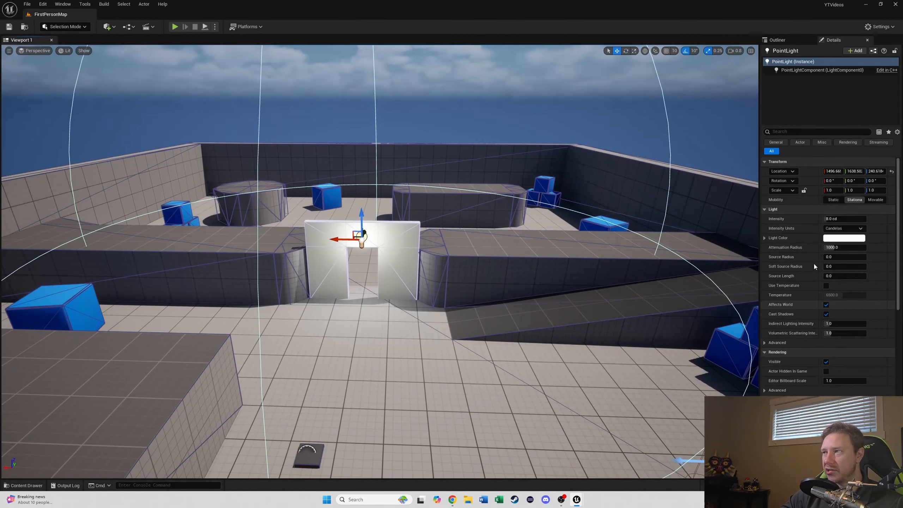
{"action": "type", "text": "2"}
{"action": "key", "text": "Return"}
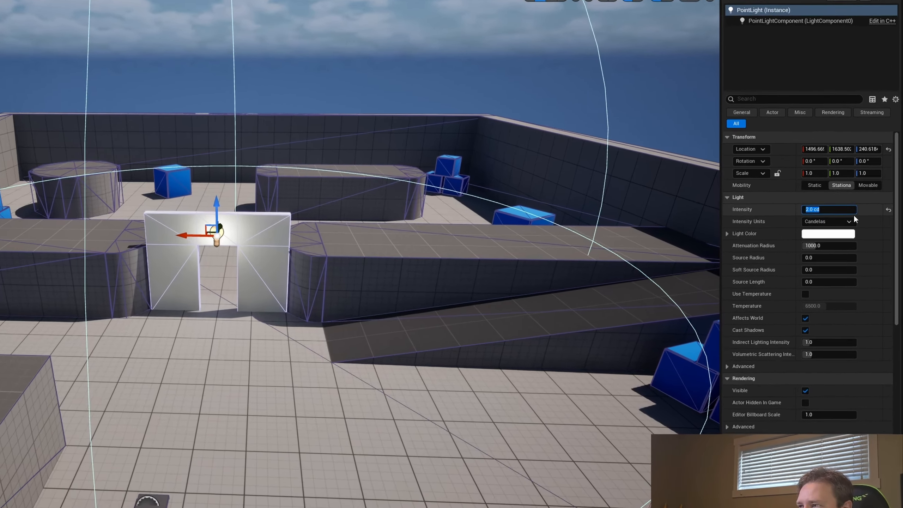
Step: Set the point light's attenuation radius to 100
{"action": "left_click", "coordinate": [878, 234]}
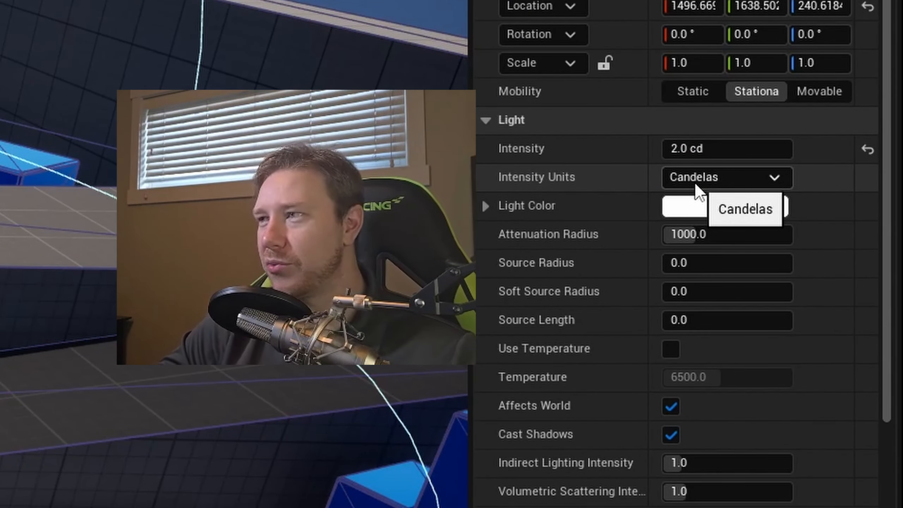
{"action": "left_click", "coordinate": [694, 182]}
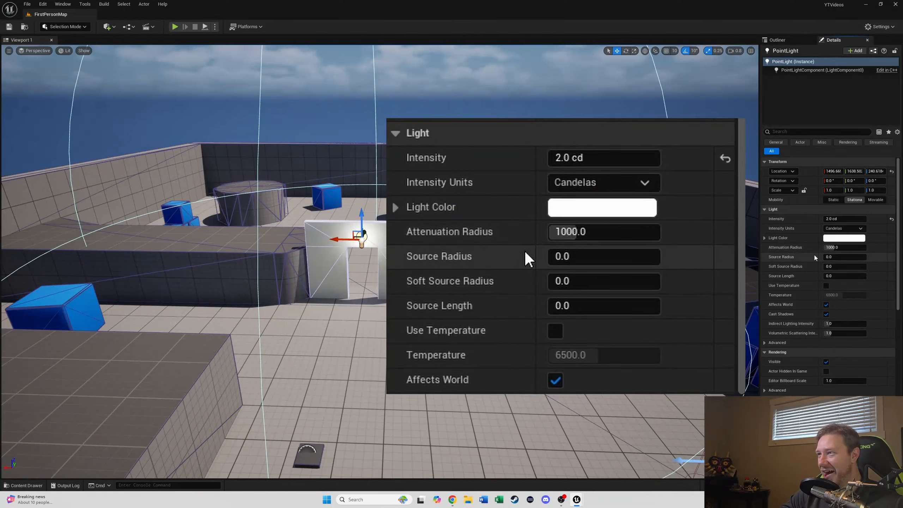
{"action": "left_click", "coordinate": [847, 248]}
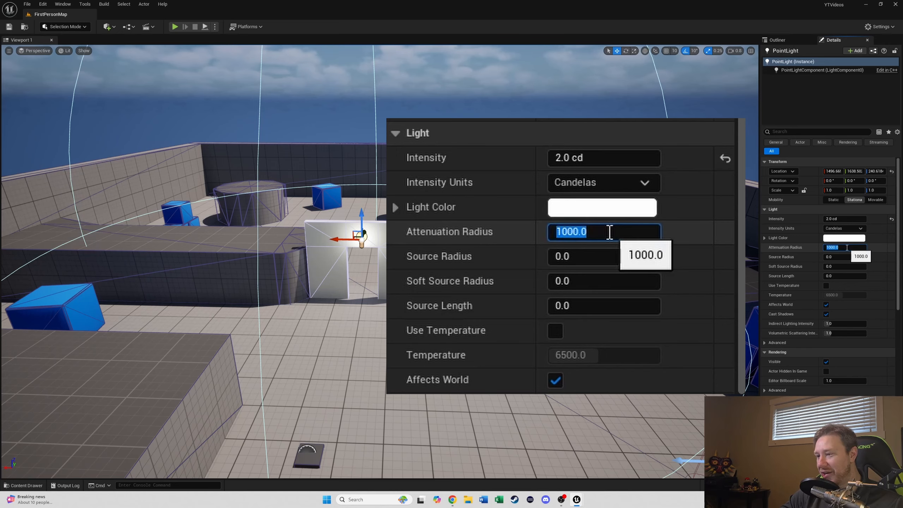
{"action": "type", "text": "100"}
{"action": "key", "text": "Return"}
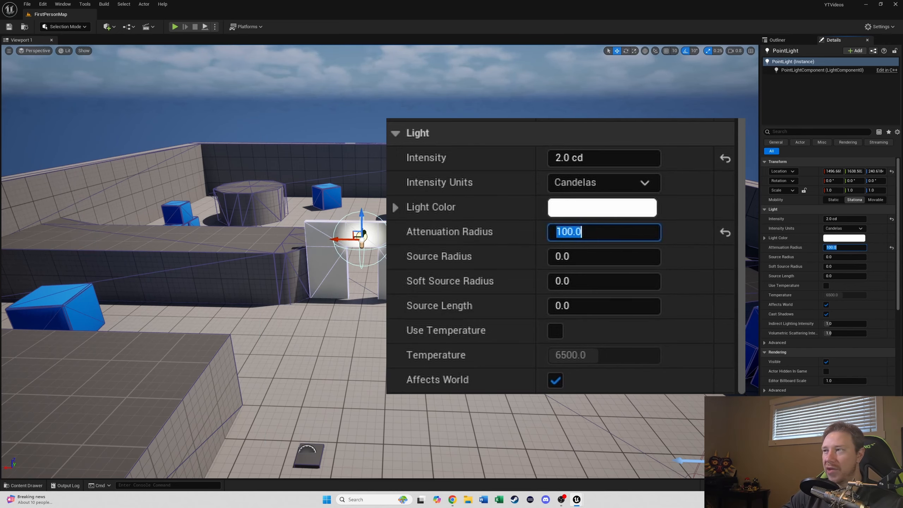
Step: Set the point light's color to red
{"action": "left_click", "coordinate": [861, 241]}
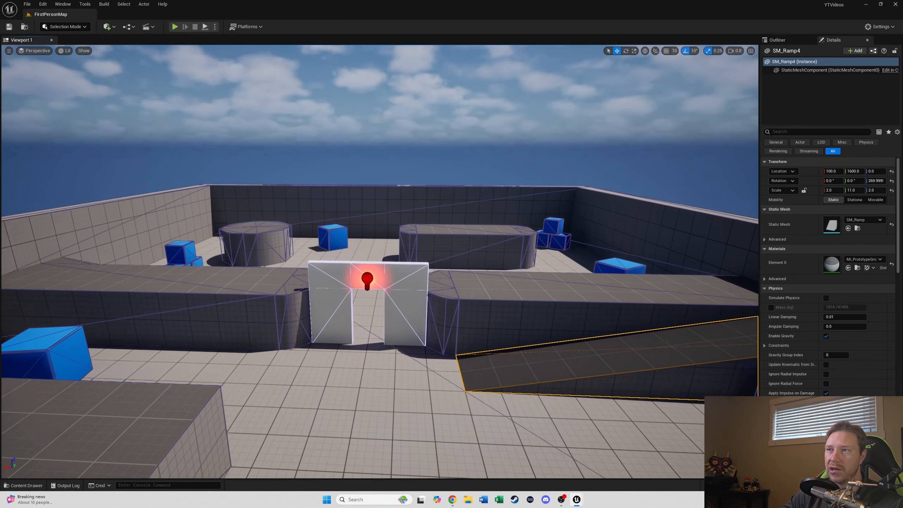
{"action": "scroll", "coordinate": [379, 261], "scroll_direction": "up", "scroll_amount": 5}
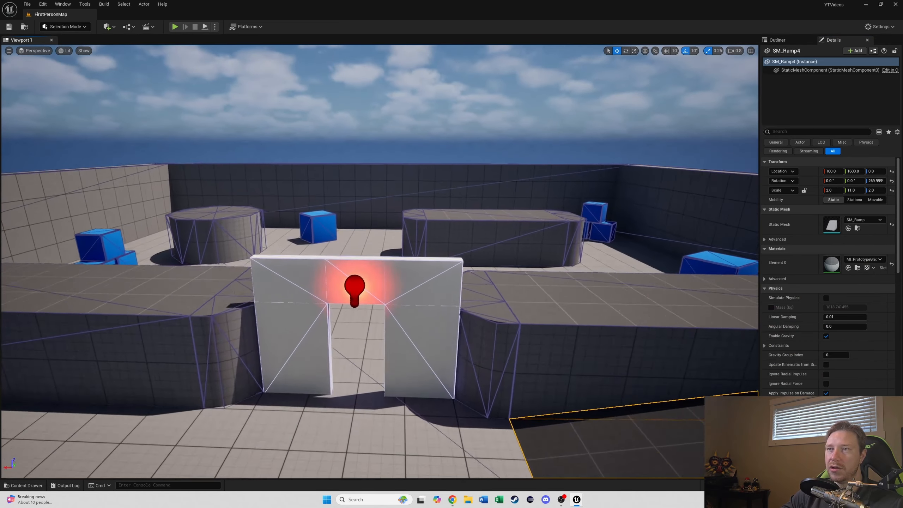
{"action": "right_click_drag", "start_coordinate": [379, 261], "coordinate": [374, 263]}
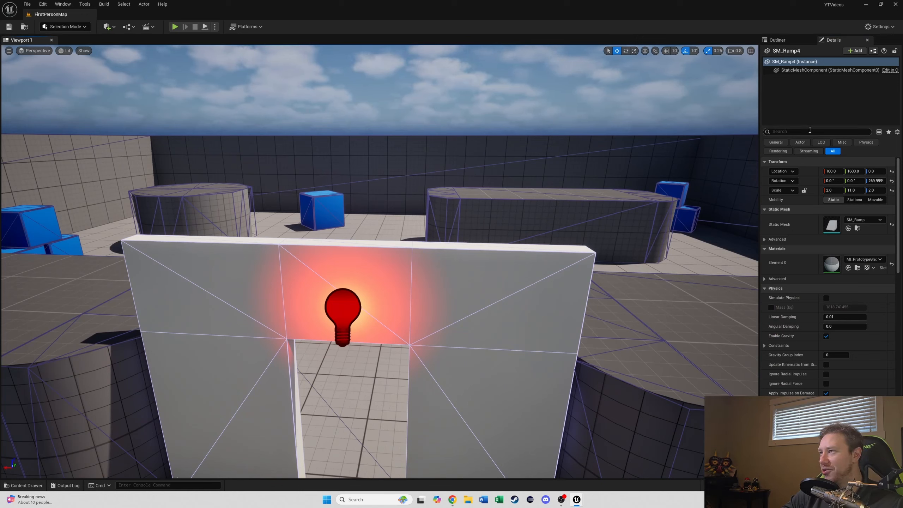
Step: Turn off the point light's Visible property so it starts hidden
{"action": "type", "text": "vis"}
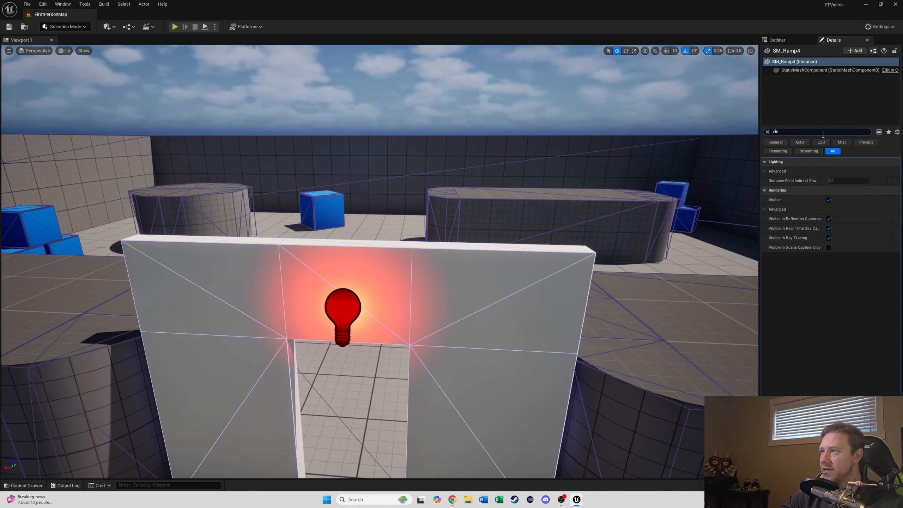
{"action": "left_click", "coordinate": [829, 199]}
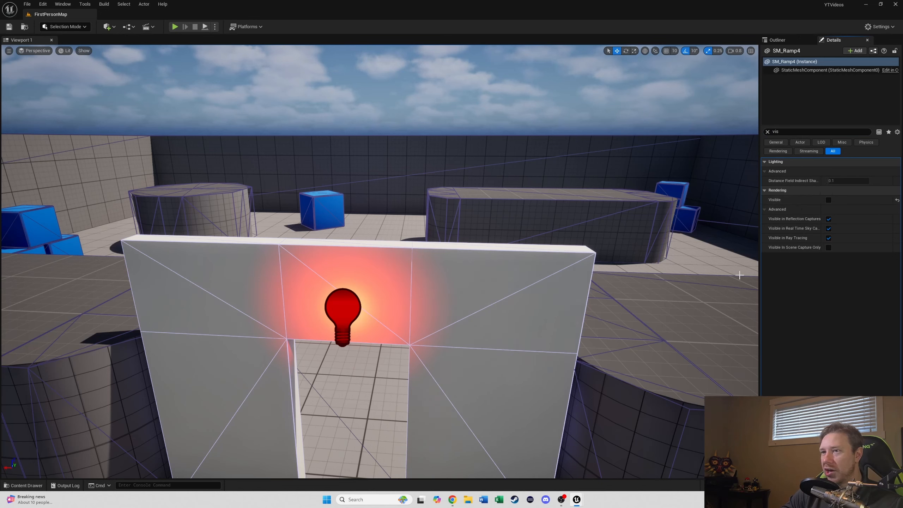
{"action": "left_click", "coordinate": [343, 289]}
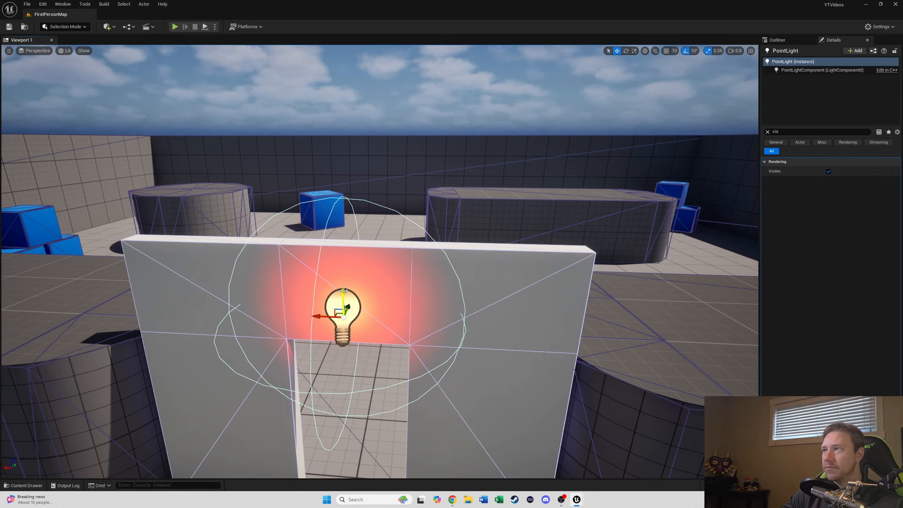
{"action": "key", "text": "ctrl+z"}
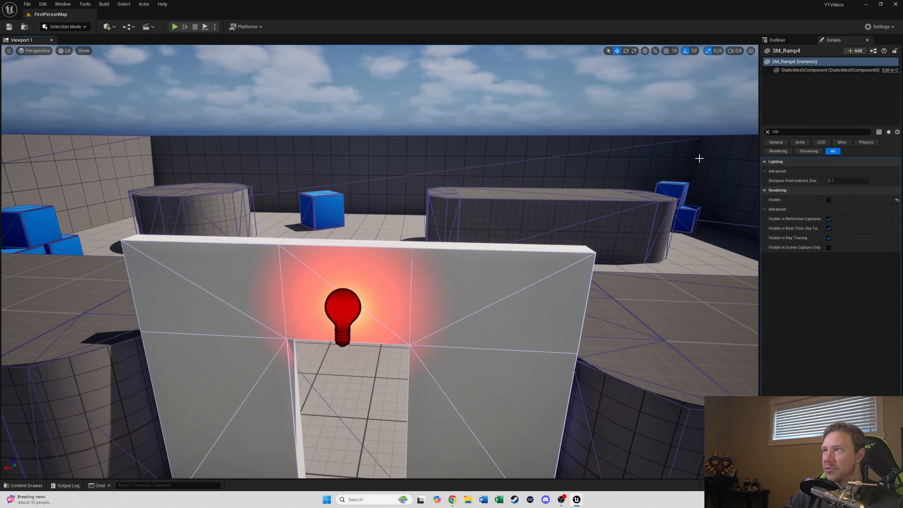
{"action": "left_click", "coordinate": [344, 308]}
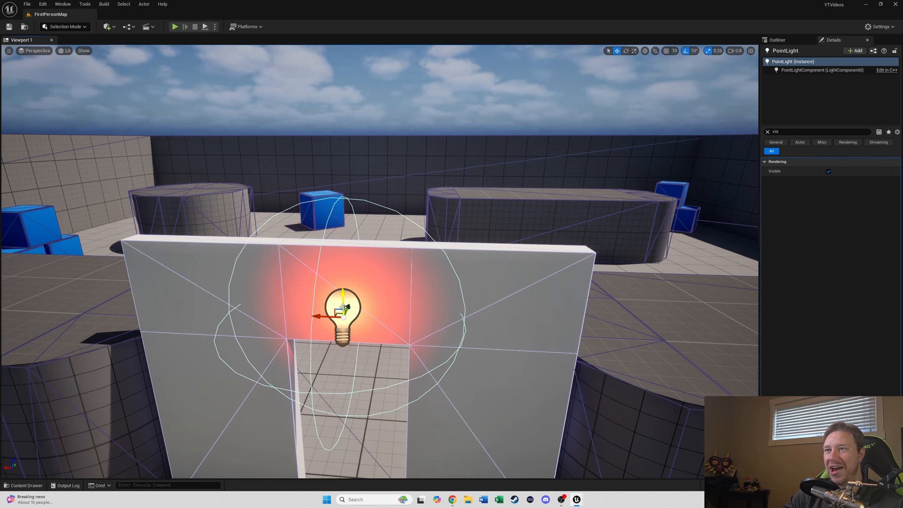
{"action": "left_click", "coordinate": [829, 171]}
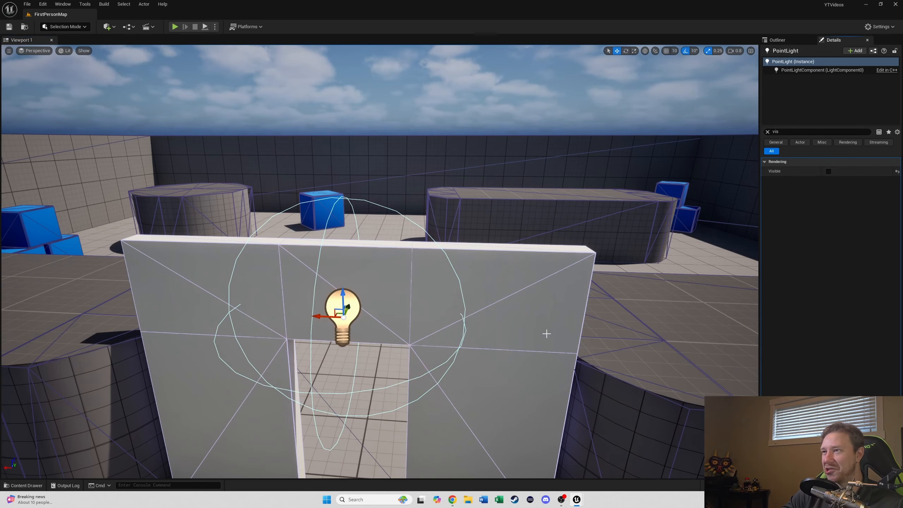
Step: Play the level to test the switch, then return to the editor
{"action": "left_click", "coordinate": [175, 27]}
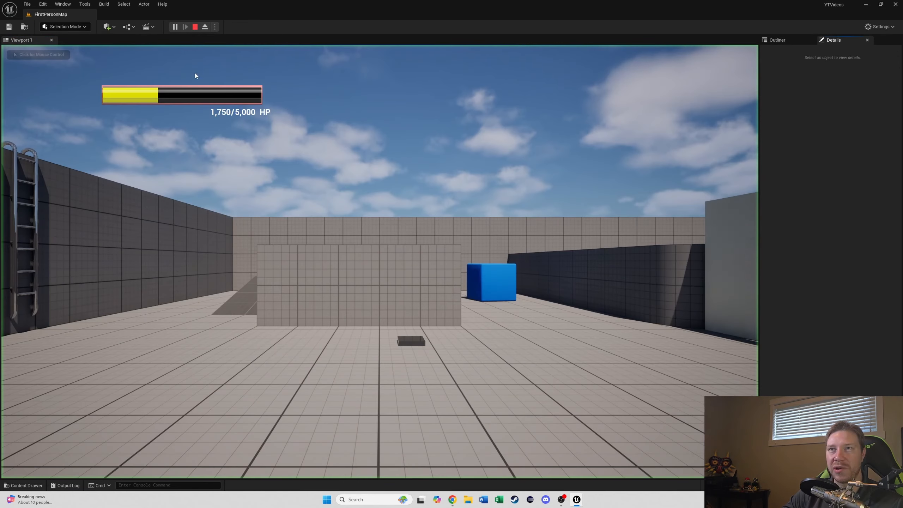
{"action": "key", "text": "Escape"}
{"action": "key", "text": "s"}
{"action": "right_click_drag", "start_coordinate": [332, 210], "coordinate": [278, 289]}
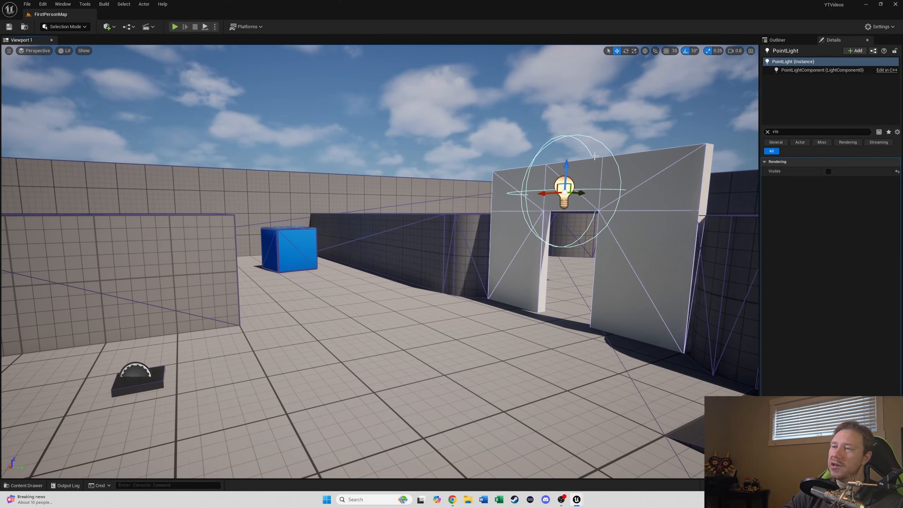
Step: Select the switch actor in the level and set its Light property to the PointLight
{"action": "left_click", "coordinate": [151, 381]}
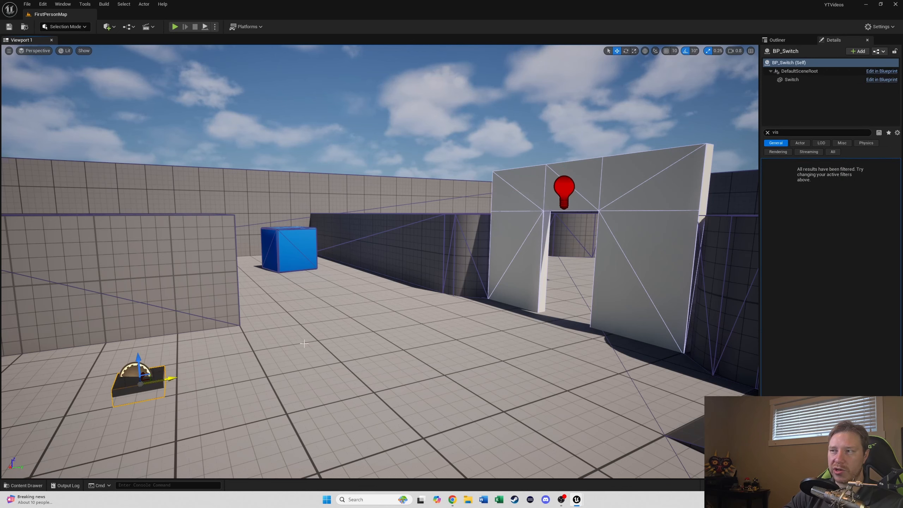
{"action": "left_click", "coordinate": [768, 133]}
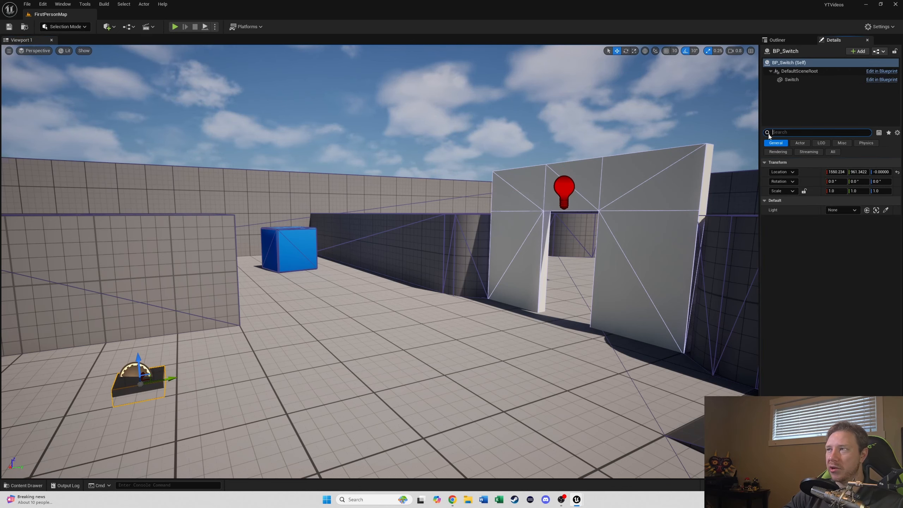
{"action": "left_click", "coordinate": [833, 151]}
{"action": "left_click", "coordinate": [790, 73]}
{"action": "left_click", "coordinate": [792, 79]}
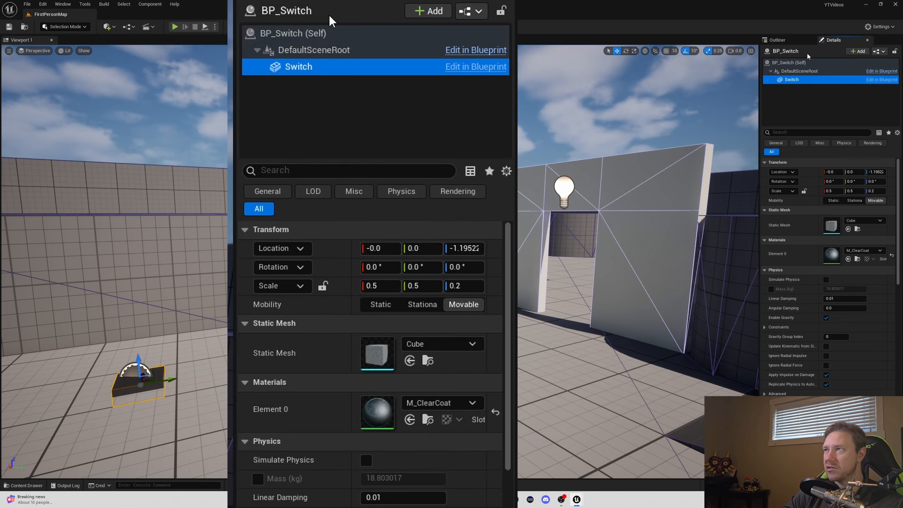
{"action": "left_click", "coordinate": [800, 71]}
{"action": "left_click", "coordinate": [834, 62]}
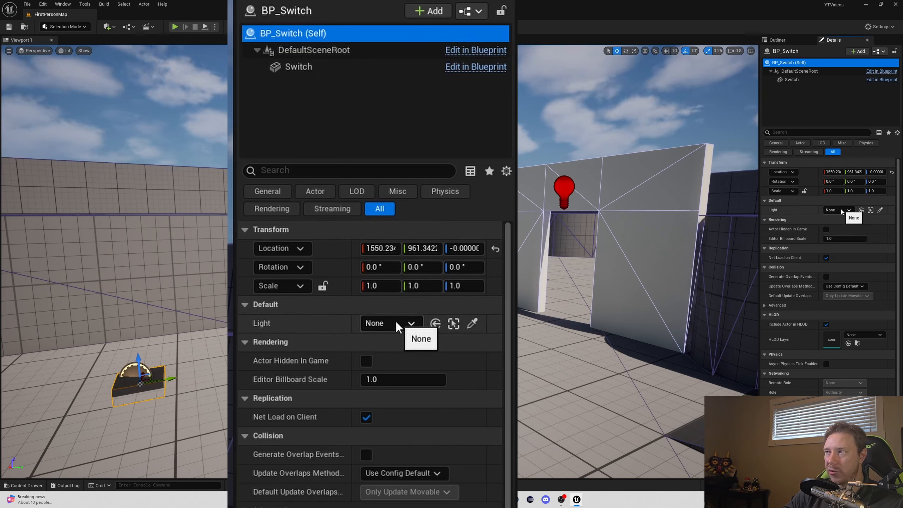
{"action": "left_click", "coordinate": [469, 328]}
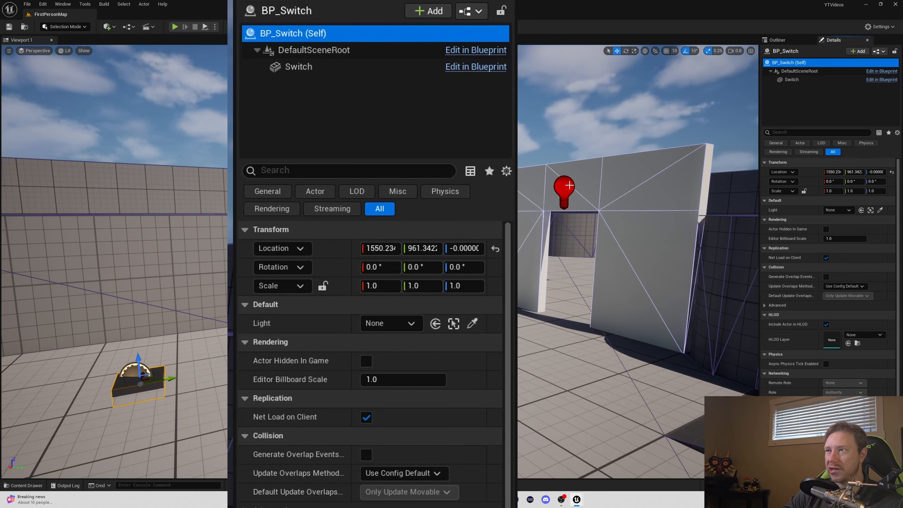
{"action": "left_click", "coordinate": [421, 323]}
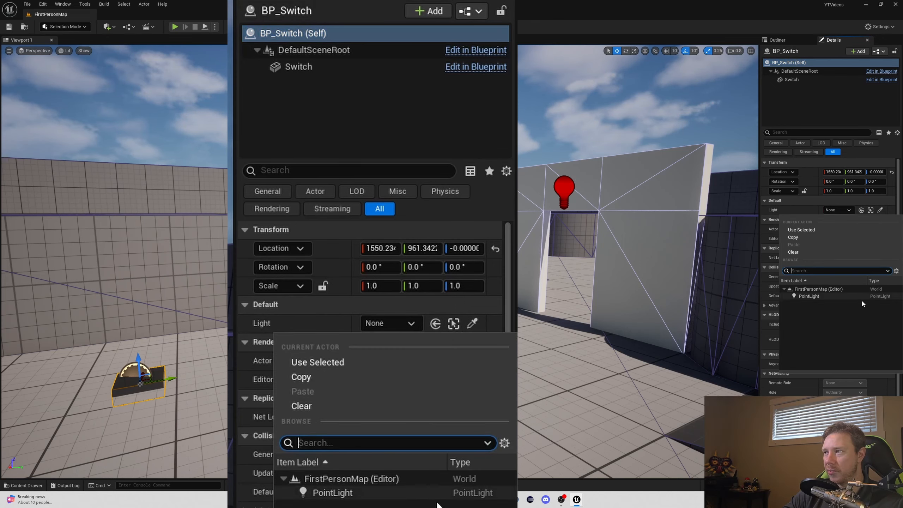
{"action": "left_click", "coordinate": [837, 298]}
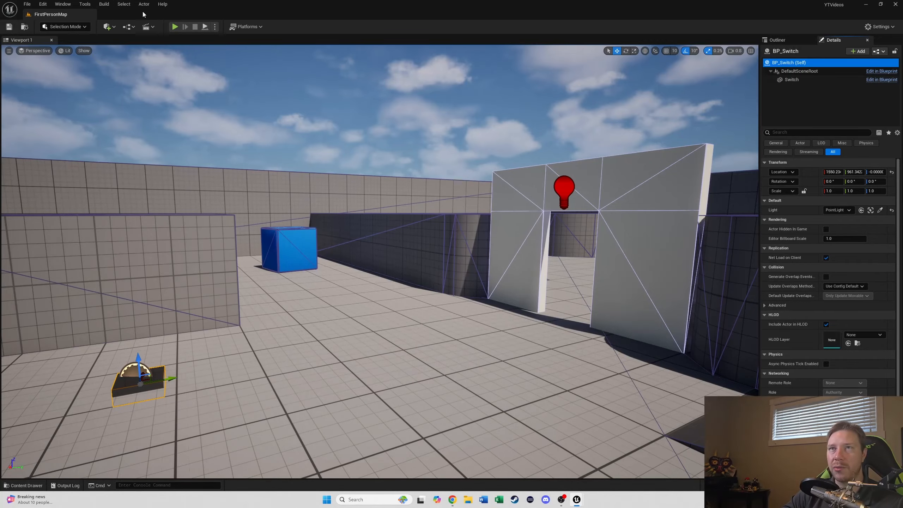
Step: Play the level and walk onto the switch to test it, then exit play mode
{"action": "left_click", "coordinate": [176, 26]}
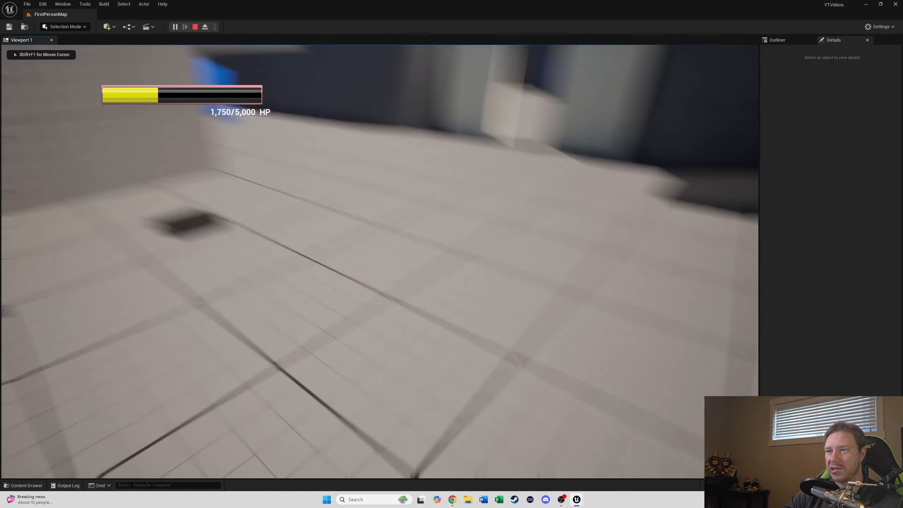
{"action": "key", "text": "w"}
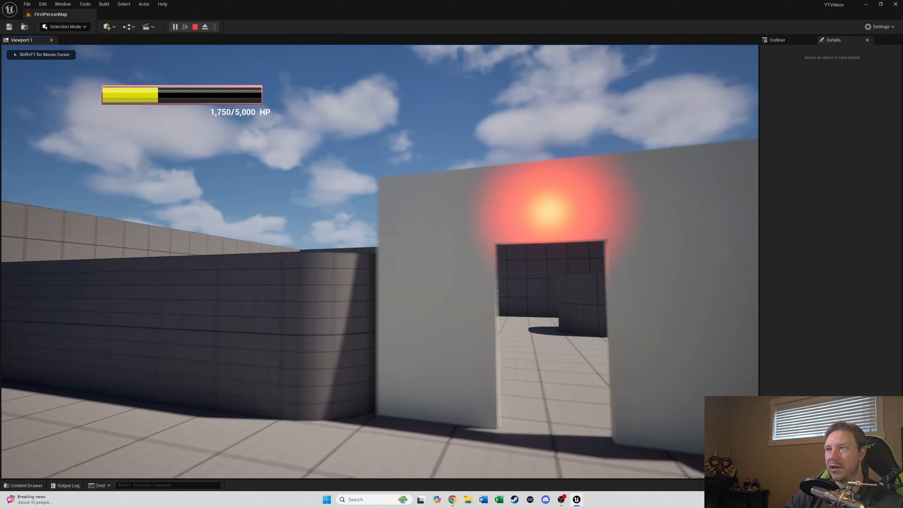
{"action": "key", "text": "s"}
{"action": "key", "text": "w"}
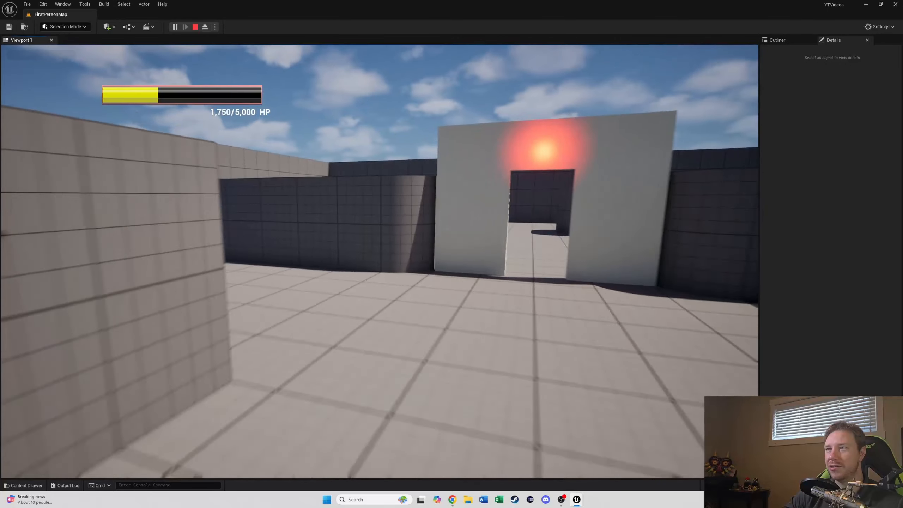
{"action": "key", "text": "s"}
{"action": "key", "text": "w"}
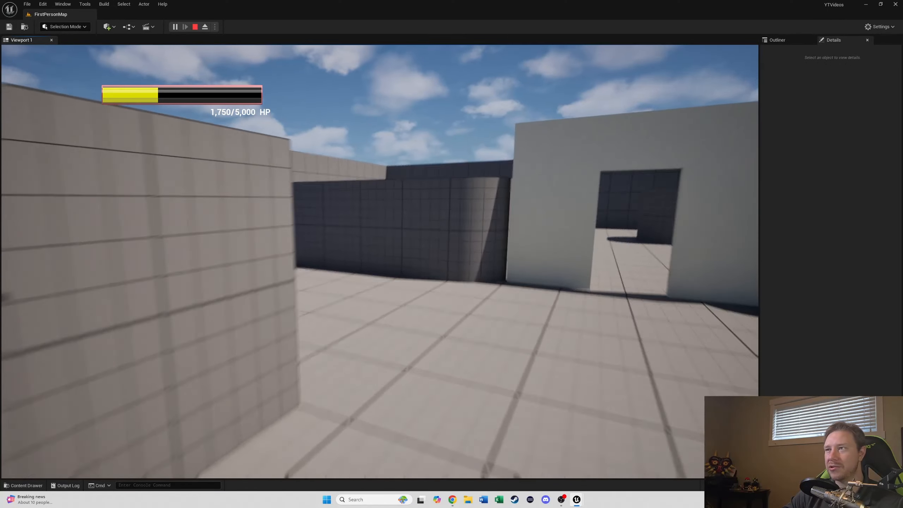
{"action": "key", "text": "w"}
{"action": "key", "text": "d"}
{"action": "key", "text": "s"}
{"action": "key", "text": "a"}
{"action": "key", "text": "d"}
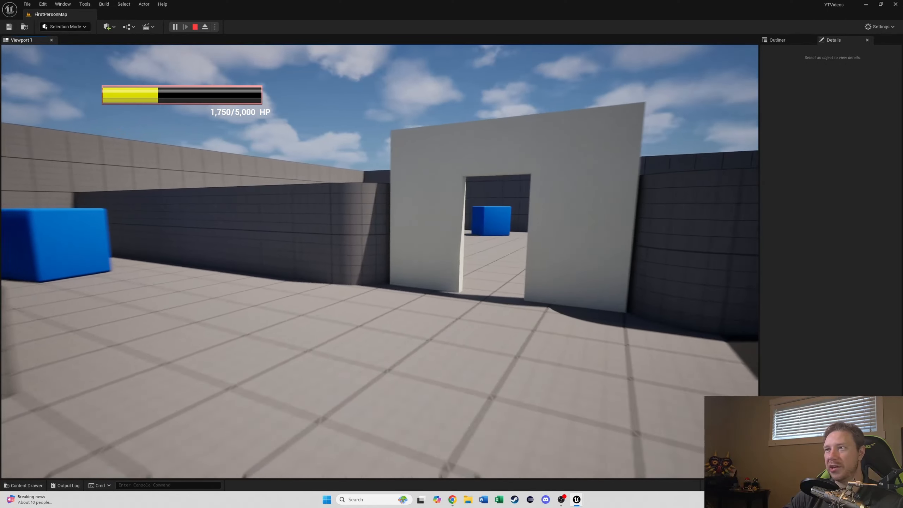
{"action": "key", "text": "s"}
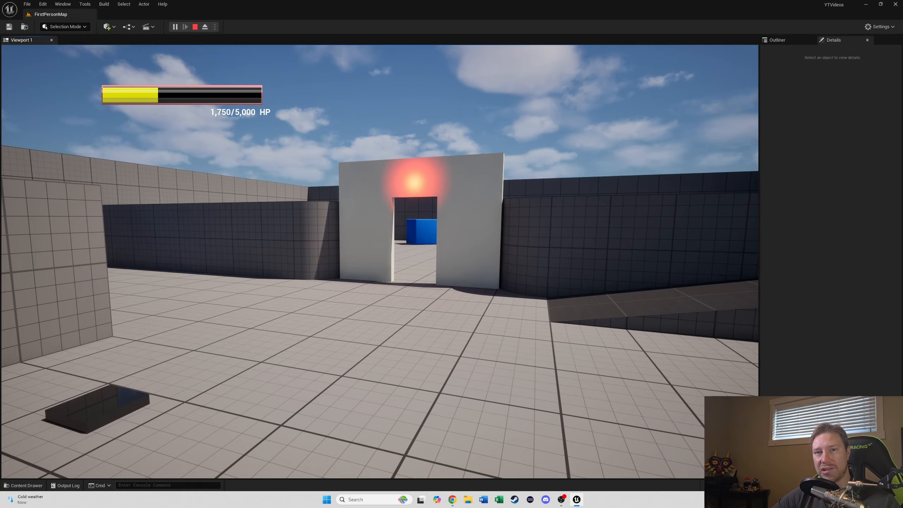
{"action": "key", "text": "w"}
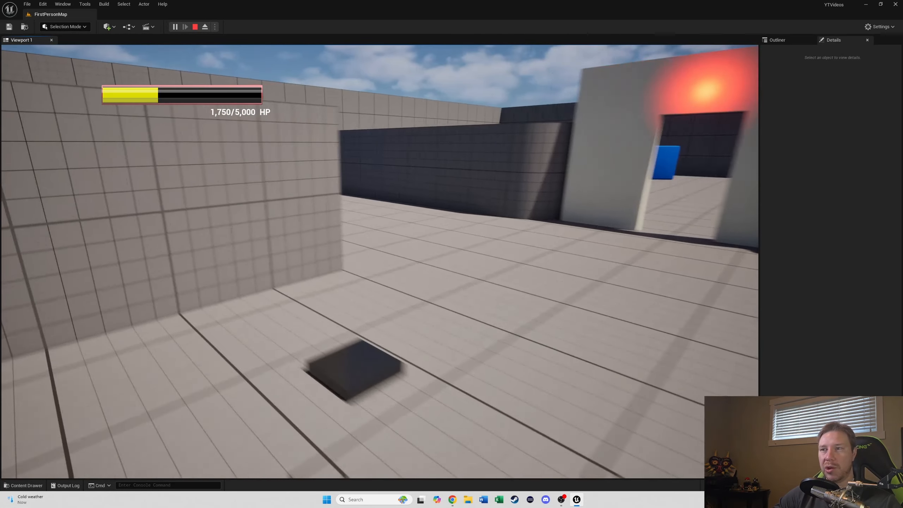
{"action": "key", "text": "d"}
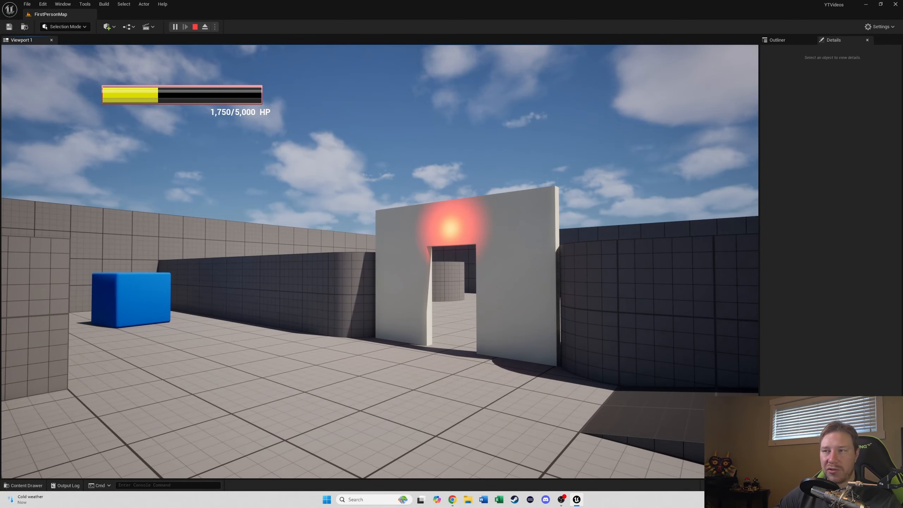
{"action": "key", "text": "a"}
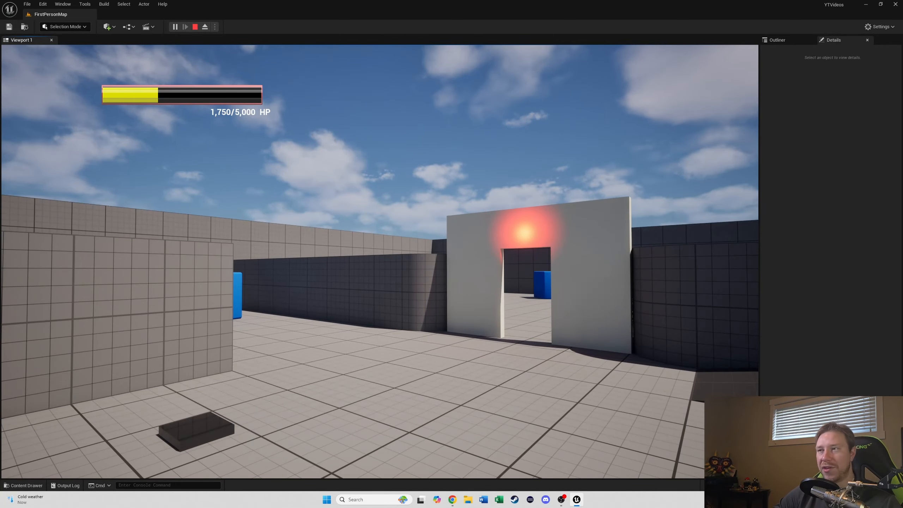
{"action": "key", "text": "s"}
{"action": "key", "text": "a"}
{"action": "key", "text": "w"}
{"action": "key", "text": "d"}
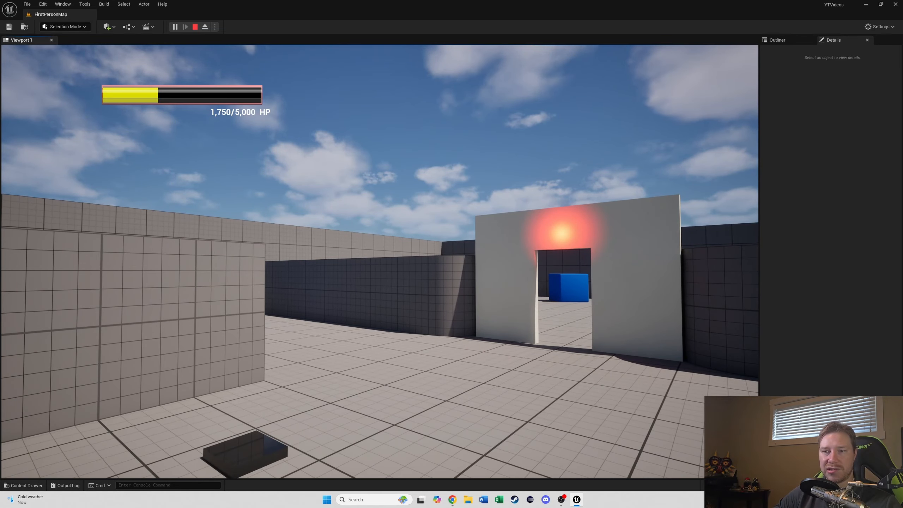
{"action": "key", "text": "d"}
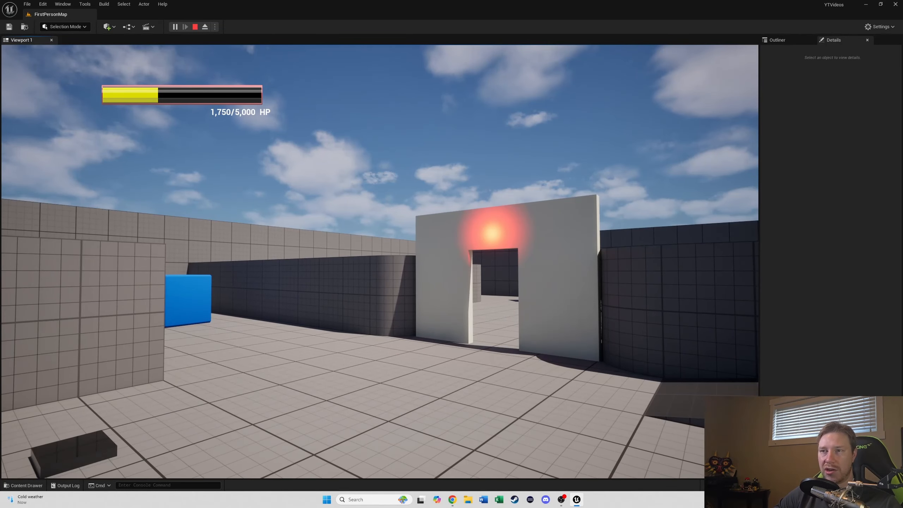
{"action": "key", "text": "s"}
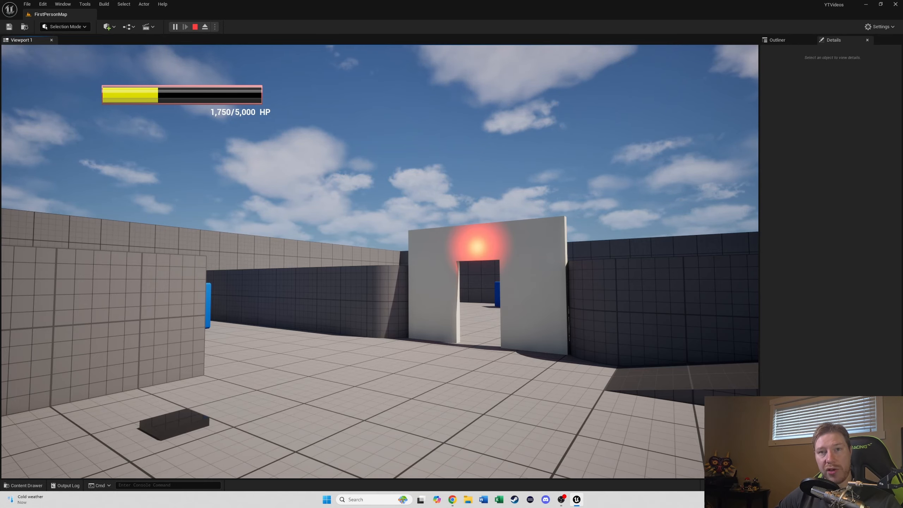
{"action": "key", "text": "Escape"}
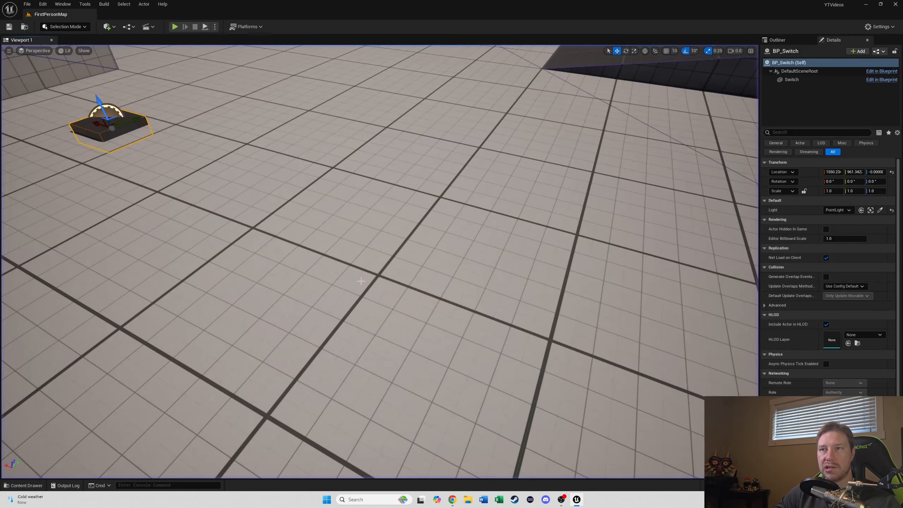
Step: Open the Level Blueprint and delete the BP_Switch actor from the level
{"action": "left_click", "coordinate": [127, 27]}
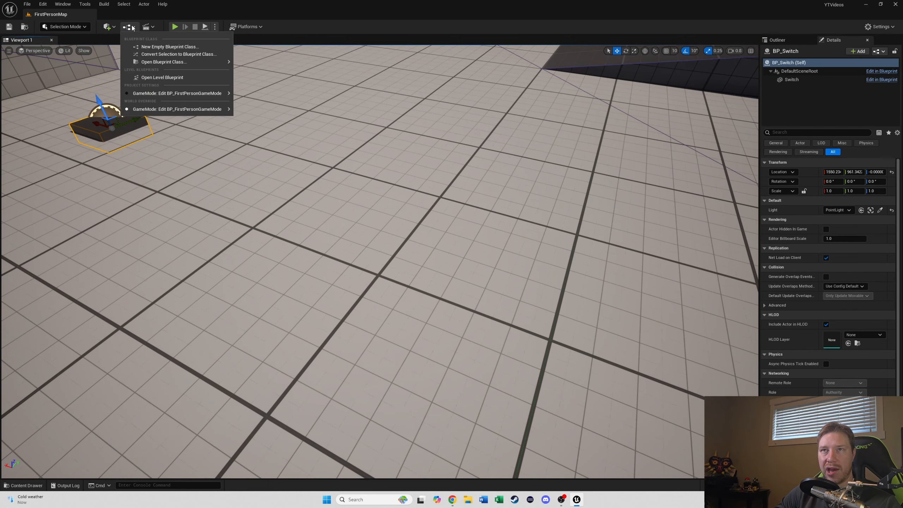
{"action": "left_click", "coordinate": [156, 77]}
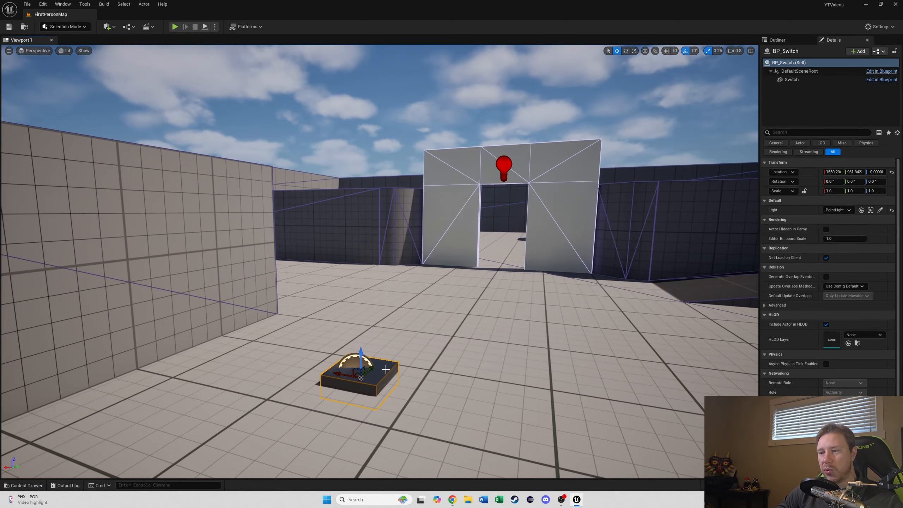
{"action": "key", "text": "Delete"}
{"action": "right_click_drag", "start_coordinate": [376, 340], "coordinate": [293, 341]}
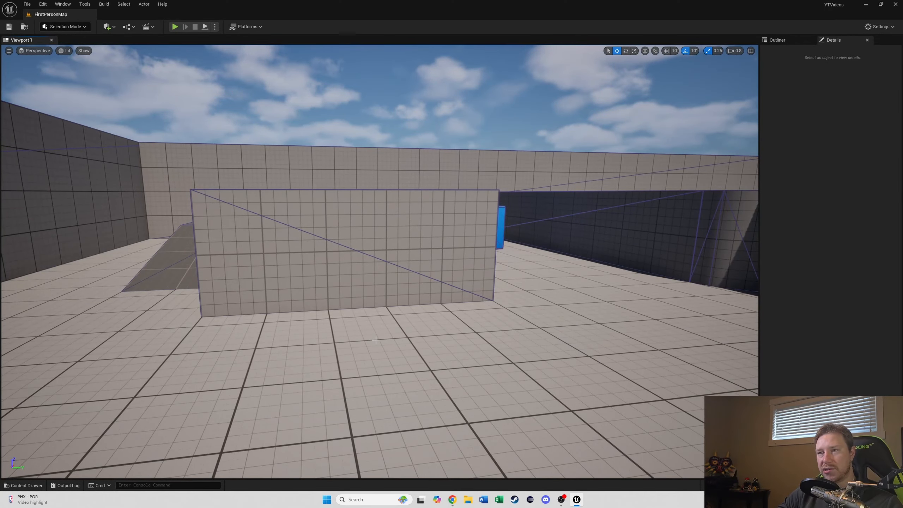
Step: Place a Trigger Box actor and move it onto the floor in front of the wall
{"action": "left_click", "coordinate": [107, 27]}
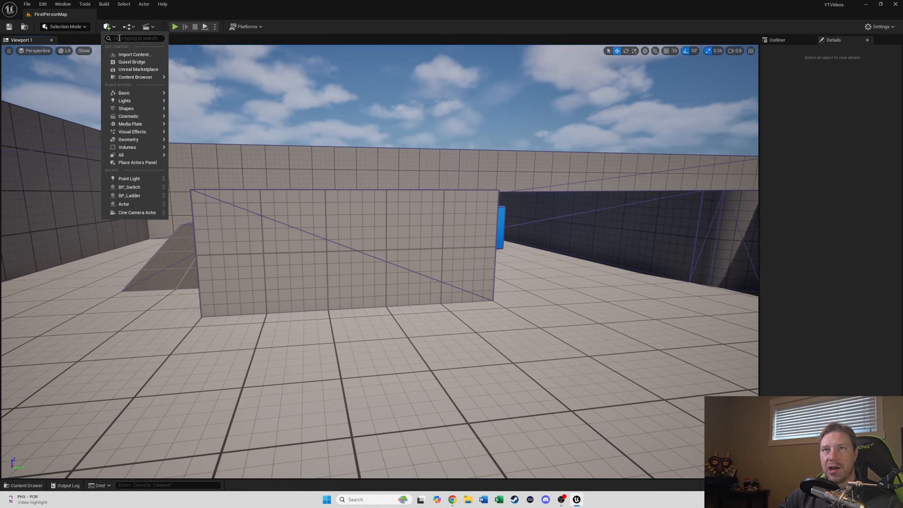
{"action": "type", "text": "box"}
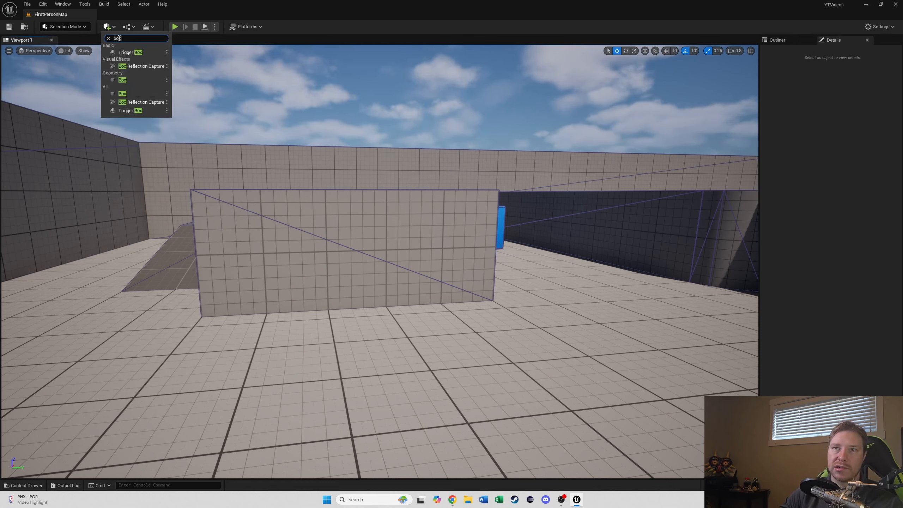
{"action": "left_click", "coordinate": [136, 52]}
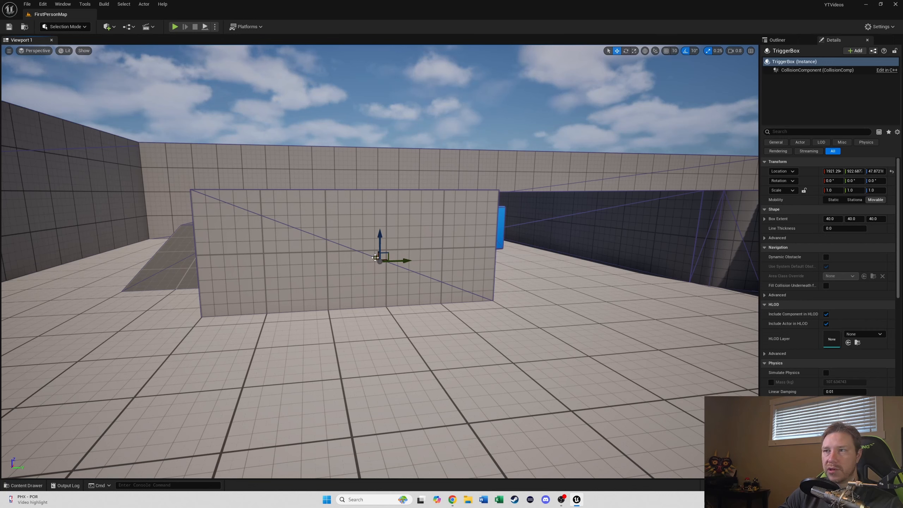
{"action": "left_click_drag", "start_coordinate": [375, 258], "coordinate": [417, 322]}
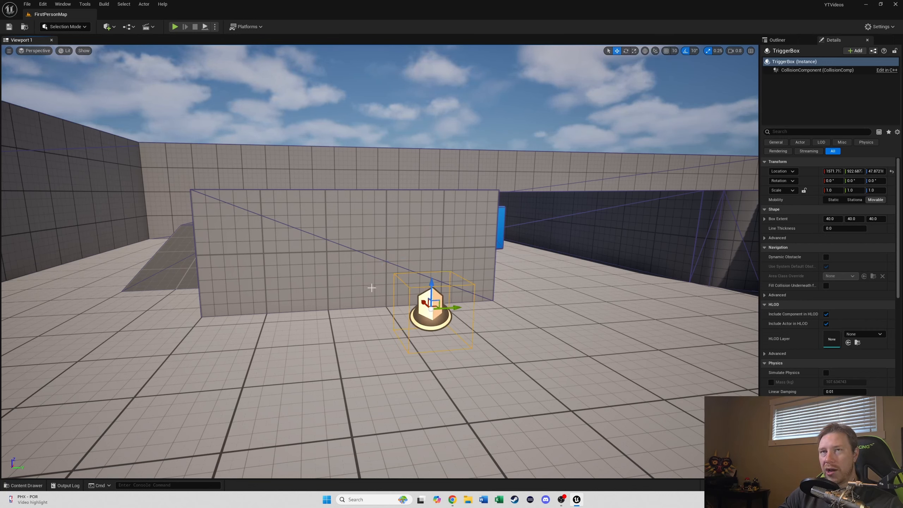
Step: Place a Plane shape and position it on the floor beneath the trigger box
{"action": "left_click", "coordinate": [107, 27]}
{"action": "mouse_move", "coordinate": [145, 100]}
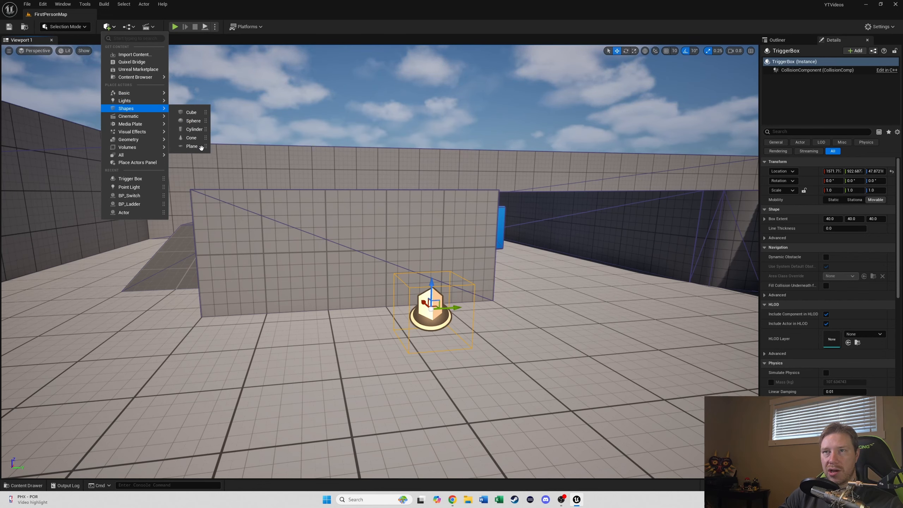
{"action": "left_click", "coordinate": [219, 151]}
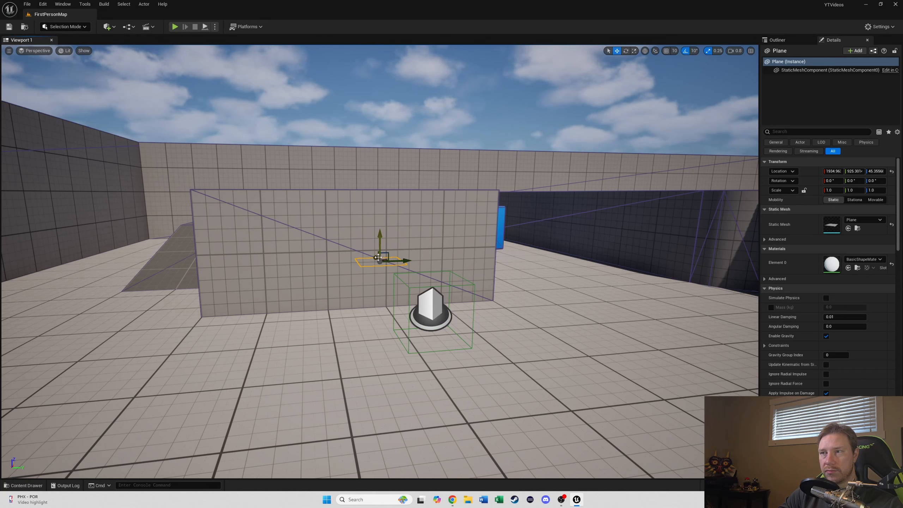
{"action": "left_click_drag", "start_coordinate": [378, 258], "coordinate": [440, 325]}
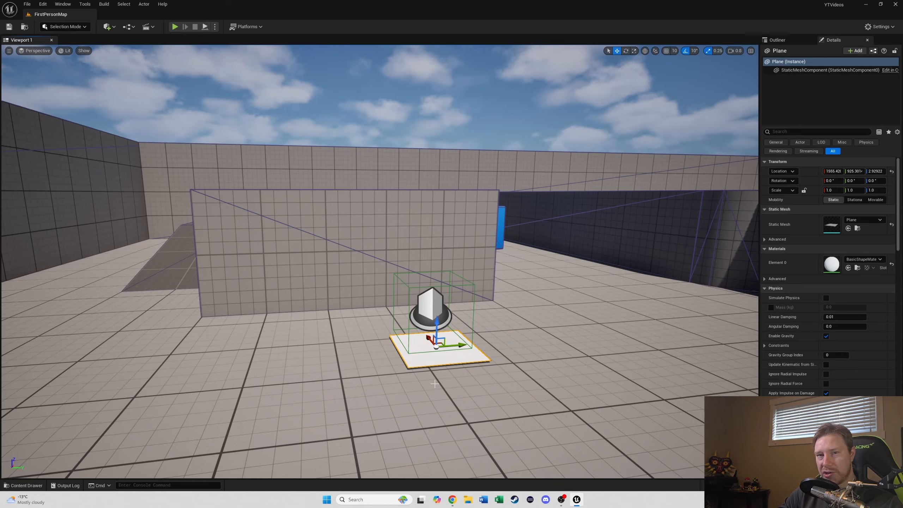
{"action": "right_click_drag", "start_coordinate": [435, 385], "coordinate": [551, 374]}
{"action": "key", "text": "a"}
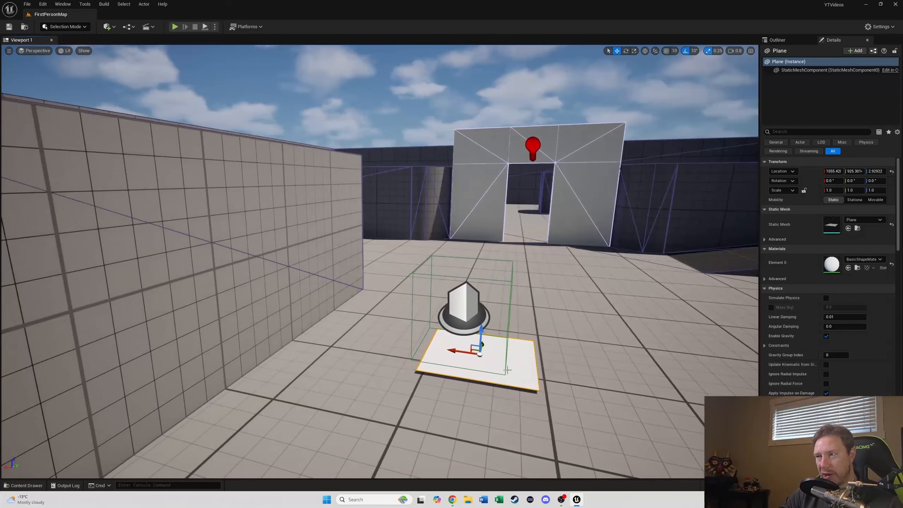
{"action": "left_click_drag", "start_coordinate": [460, 352], "coordinate": [443, 350]}
{"action": "right_click_drag", "start_coordinate": [544, 343], "coordinate": [540, 289]}
{"action": "key", "text": "d"}
Step: Duplicate the point light to the doorway's other side and move both lights lower down the wall
{"action": "left_click", "coordinate": [498, 202]}
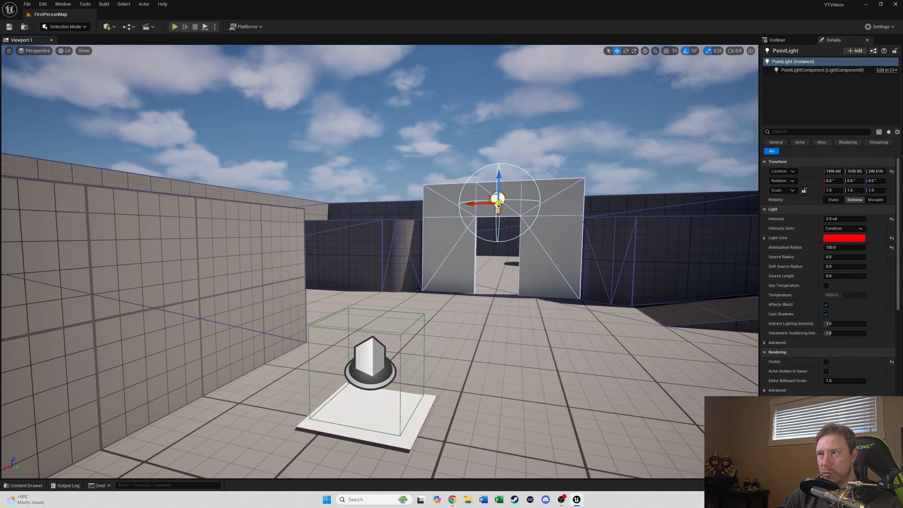
{"action": "left_click_drag", "start_coordinate": [501, 186], "coordinate": [531, 202]}
{"action": "left_click", "coordinate": [496, 200]}
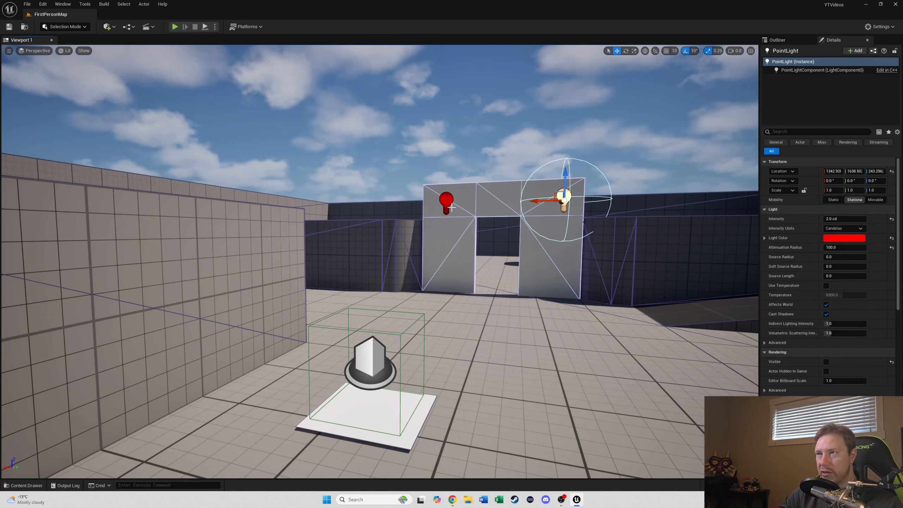
{"action": "left_click", "coordinate": [444, 200], "text": "ctrl"}
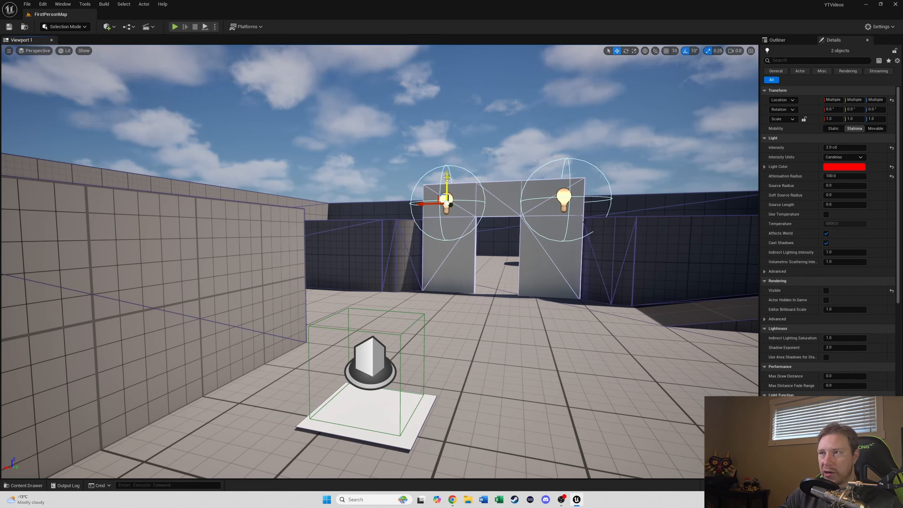
{"action": "left_click_drag", "start_coordinate": [447, 177], "coordinate": [468, 259], "text": "alt"}
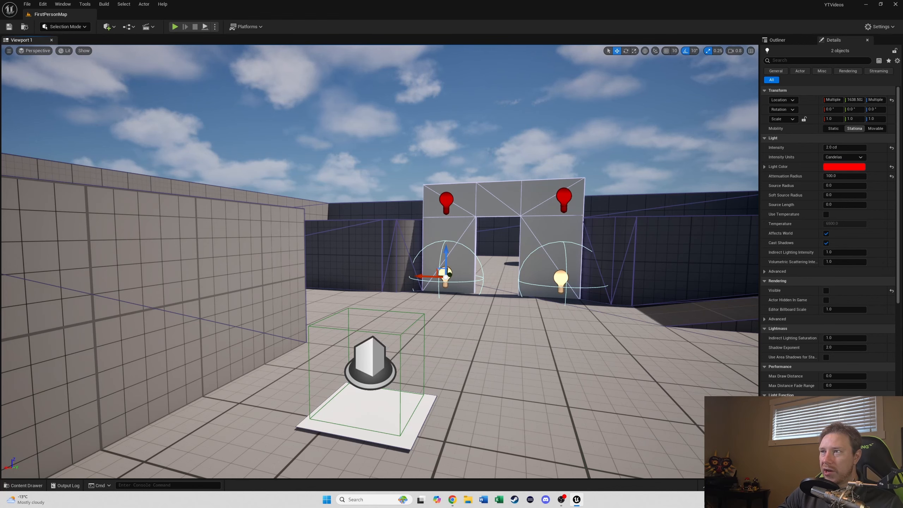
Step: Set the upper right point light's color to blue
{"action": "left_click", "coordinate": [565, 200]}
{"action": "left_click", "coordinate": [844, 238]}
{"action": "left_click_drag", "start_coordinate": [760, 301], "coordinate": [692, 239]}
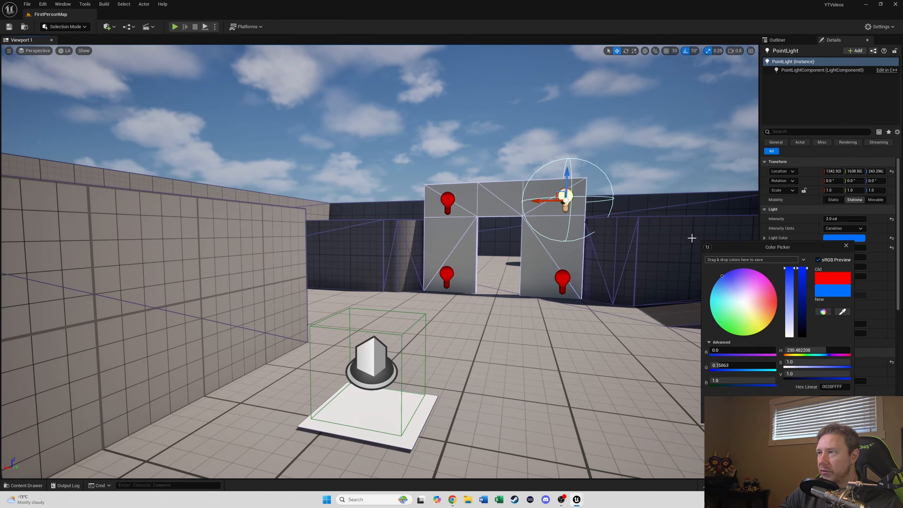
Step: Set the lower right point light's color to yellow
{"action": "left_click", "coordinate": [564, 278]}
{"action": "left_click", "coordinate": [840, 238]}
{"action": "left_click_drag", "start_coordinate": [736, 309], "coordinate": [749, 321]}
Step: Set the lower left point light's color to green
{"action": "left_click", "coordinate": [449, 274]}
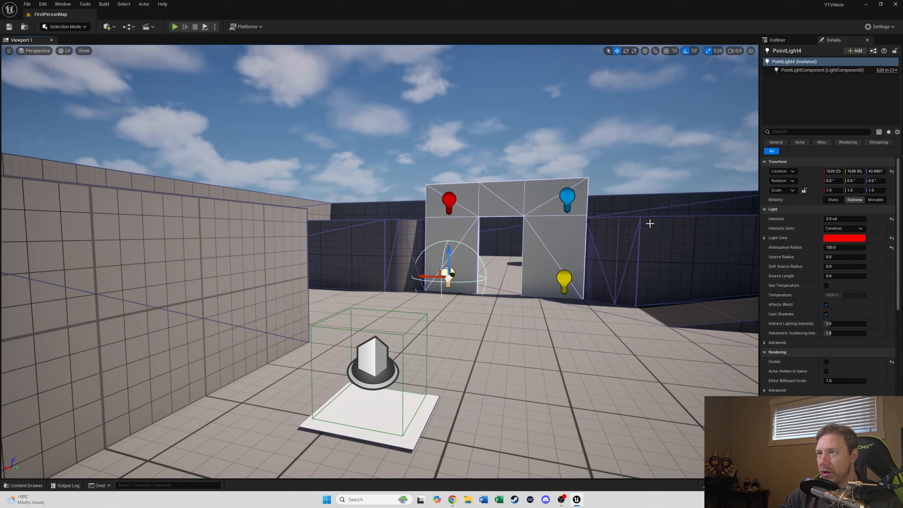
{"action": "left_click", "coordinate": [840, 238]}
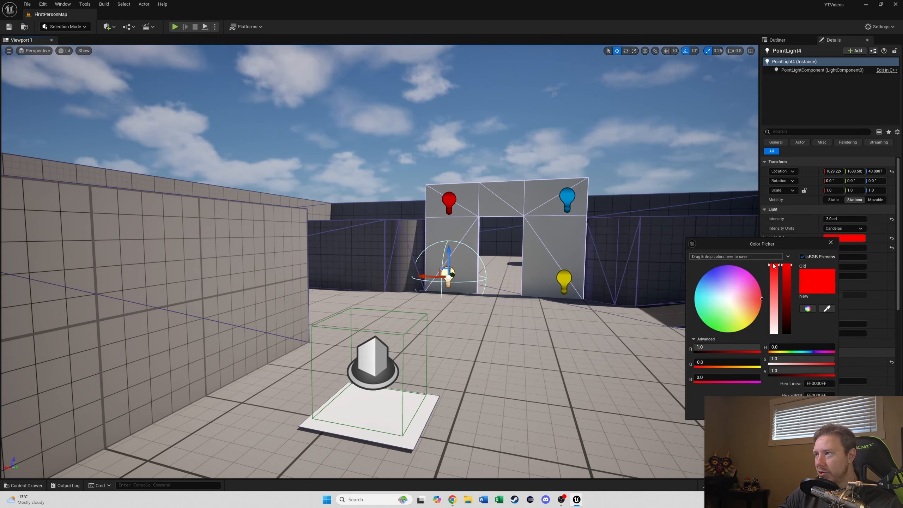
{"action": "left_click_drag", "start_coordinate": [718, 318], "coordinate": [696, 330]}
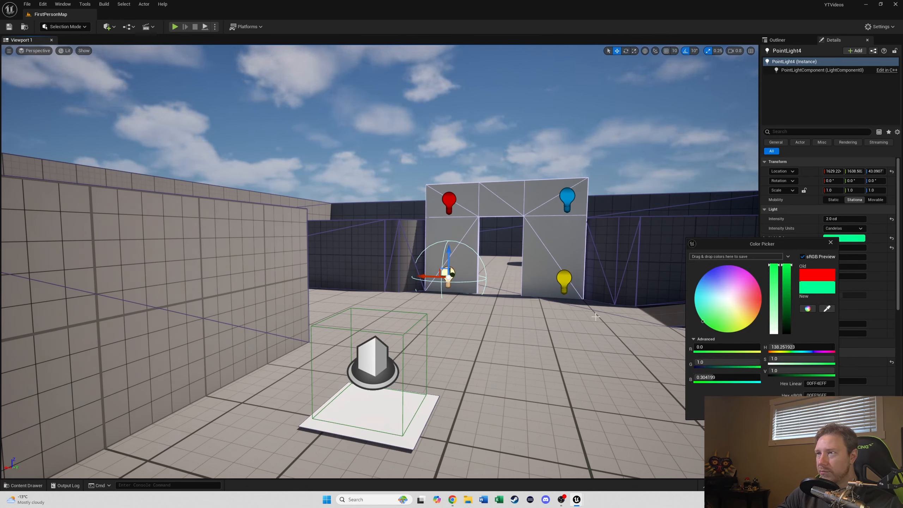
{"action": "left_click", "coordinate": [547, 340]}
Step: Select the trigger box, open the Level Blueprint, and add an On Actor Begin Overlap event for it
{"action": "right_click_drag", "start_coordinate": [578, 246], "coordinate": [468, 266]}
{"action": "key", "text": "d"}
{"action": "key", "text": "d"}
{"action": "left_click", "coordinate": [341, 322]}
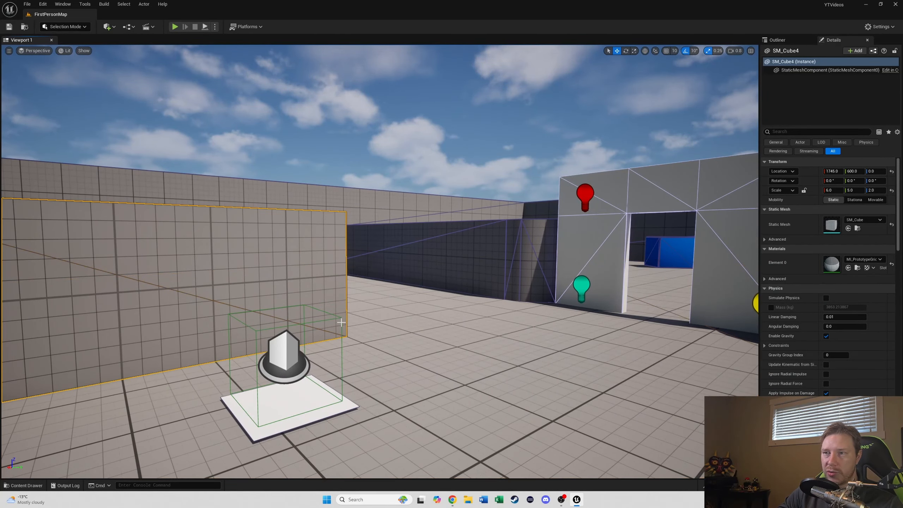
{"action": "left_click", "coordinate": [340, 342]}
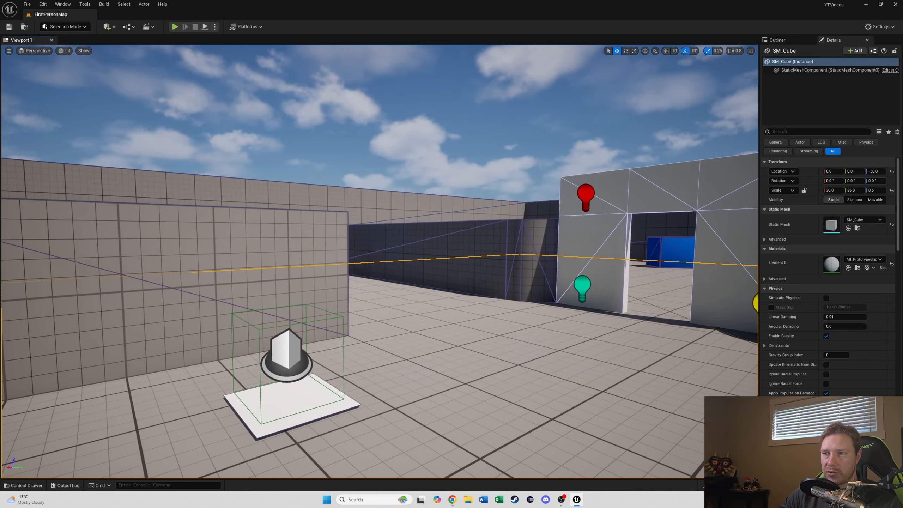
{"action": "left_click", "coordinate": [344, 346]}
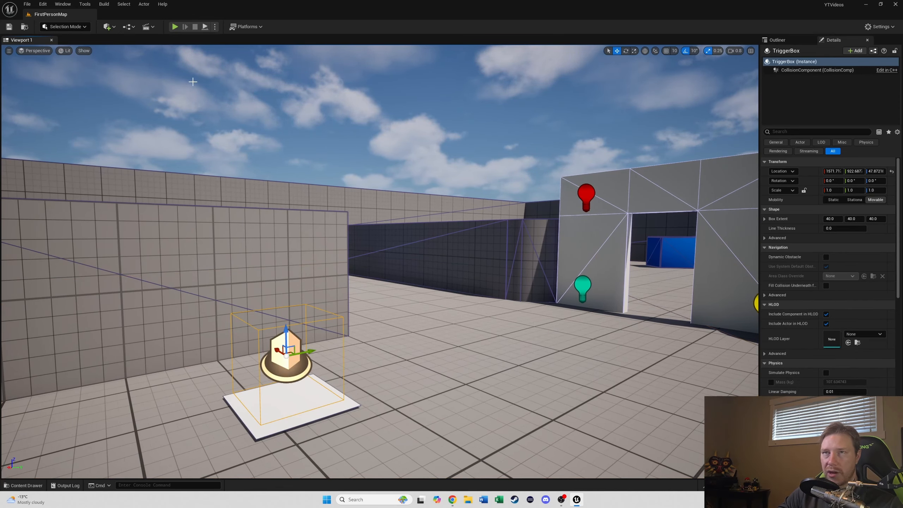
{"action": "left_click", "coordinate": [125, 27]}
{"action": "left_click", "coordinate": [139, 76]}
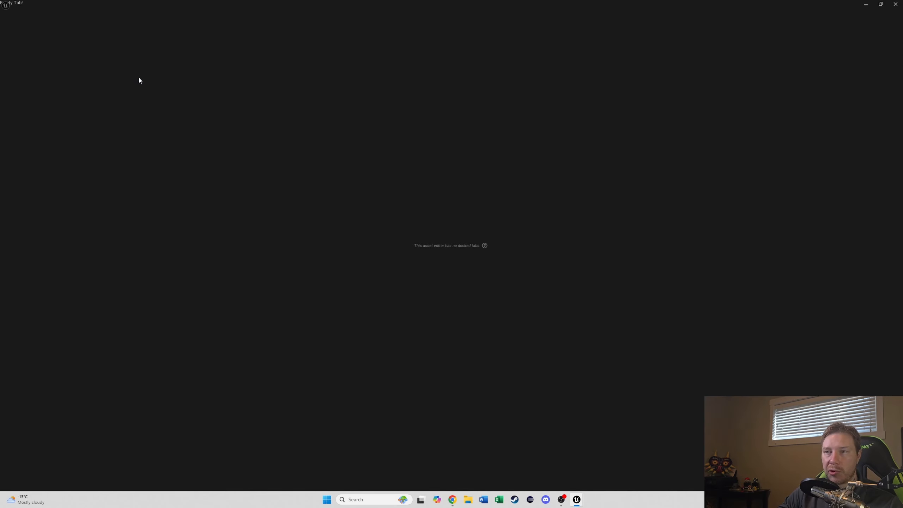
{"action": "right_click", "coordinate": [286, 186]}
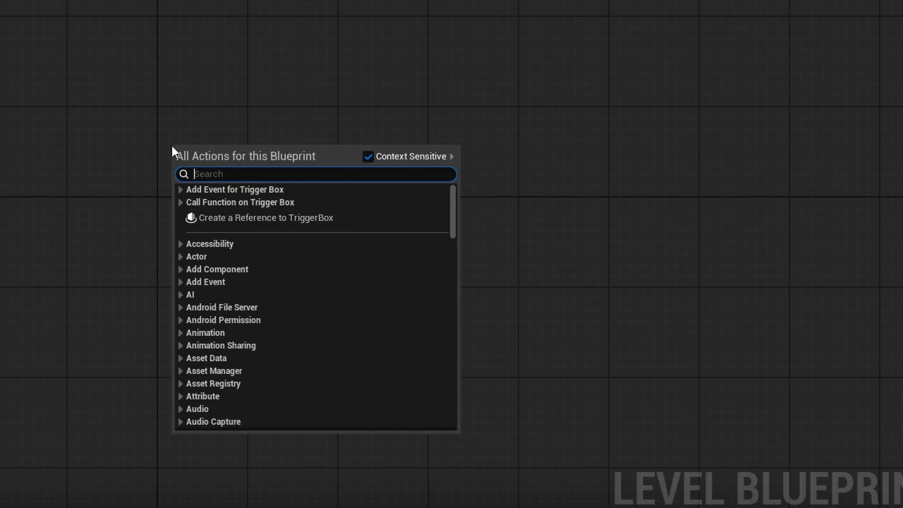
{"action": "type", "text": "on eve"}
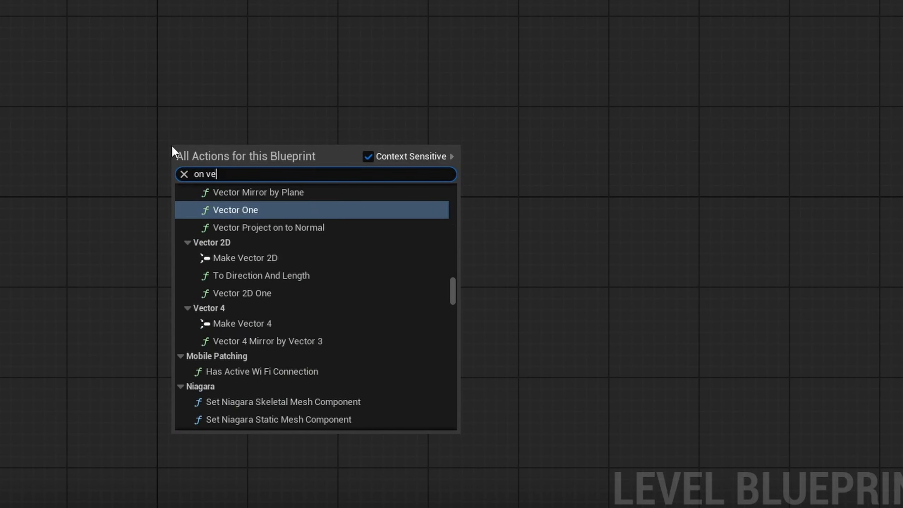
{"action": "type", "text": "nt"}
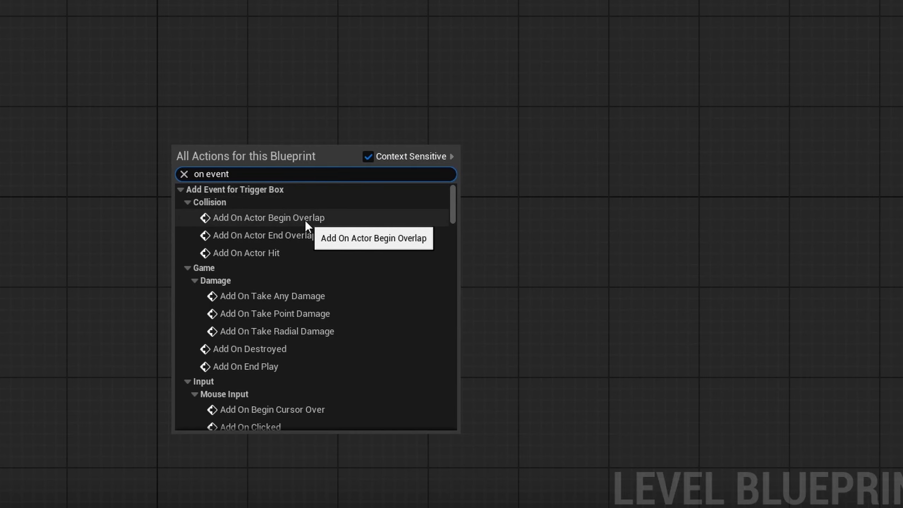
{"action": "left_click", "coordinate": [304, 219]}
{"action": "scroll", "coordinate": [192, 154], "scroll_direction": "up", "scroll_amount": 5}
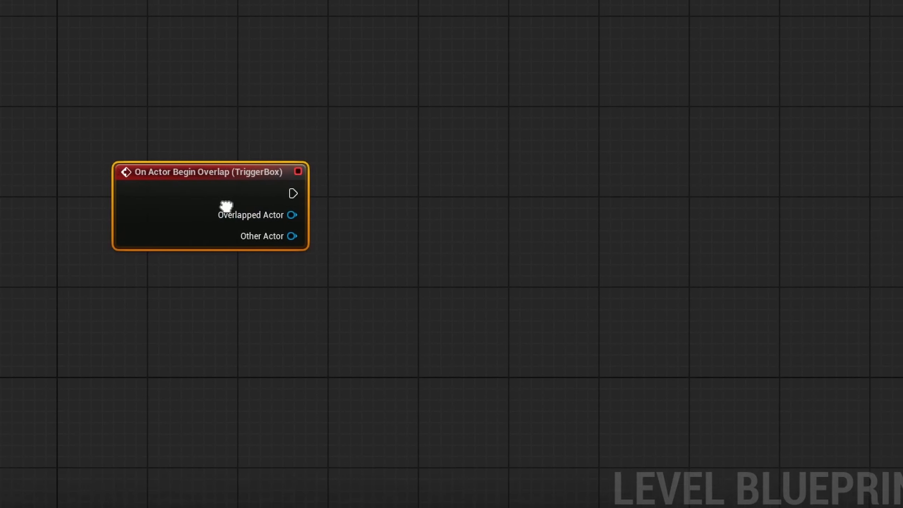
{"action": "scroll", "coordinate": [228, 217], "scroll_direction": "down", "scroll_amount": 1}
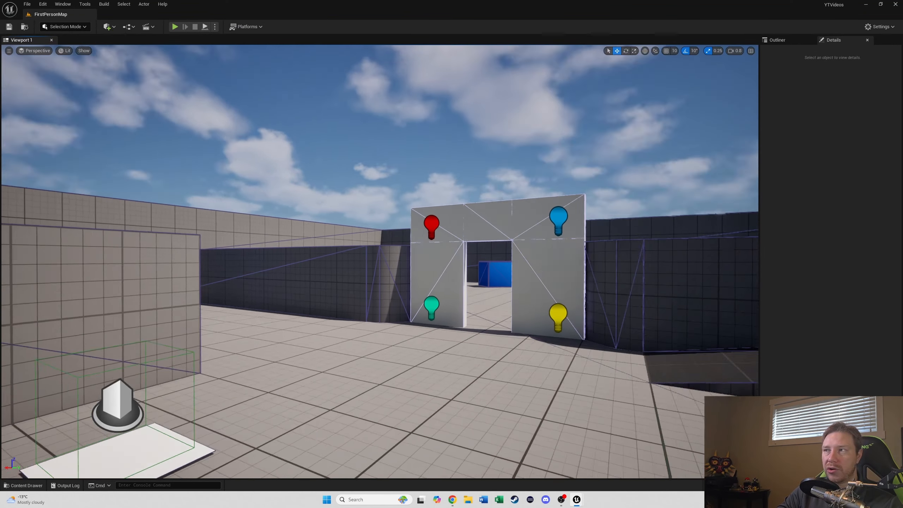
Step: Select all four point lights in the Outliner and create references to them in the Level Blueprint
{"action": "right_click_drag", "start_coordinate": [732, 165], "coordinate": [782, 161]}
{"action": "left_click", "coordinate": [784, 41]}
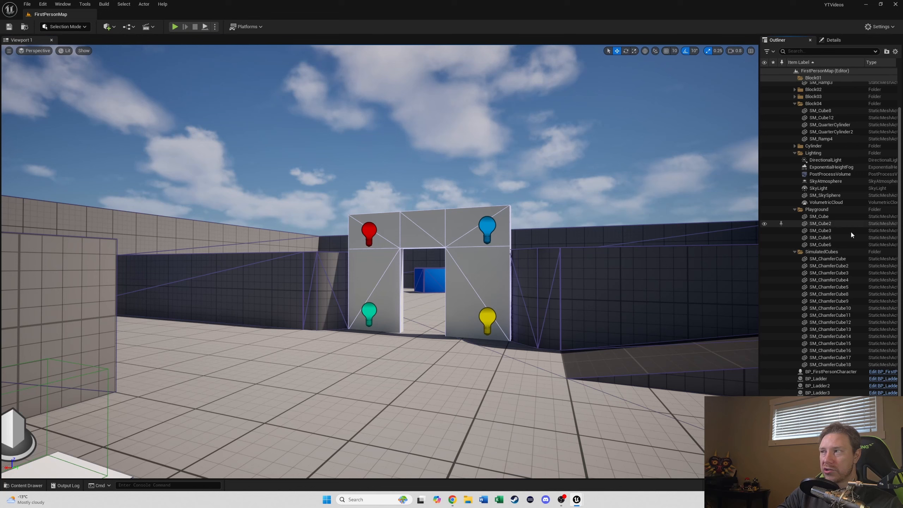
{"action": "left_click", "coordinate": [482, 224]}
{"action": "scroll", "coordinate": [882, 277], "scroll_direction": "down", "scroll_amount": 1}
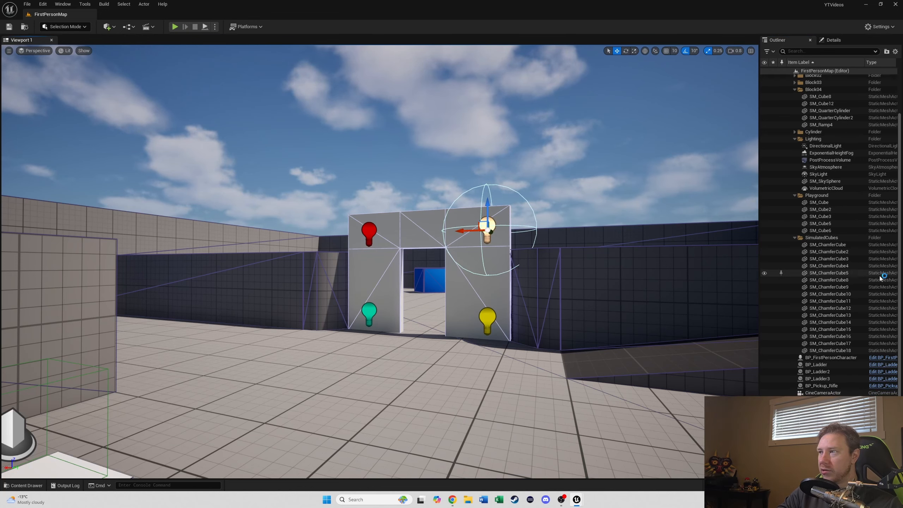
{"action": "scroll", "coordinate": [854, 154], "scroll_direction": "up", "scroll_amount": 4}
{"action": "left_click", "coordinate": [896, 51]}
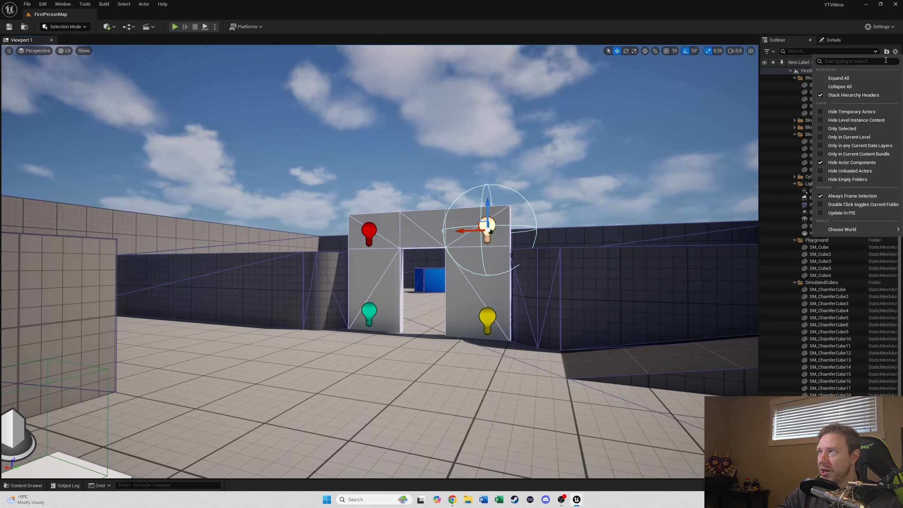
{"action": "left_click", "coordinate": [842, 88]}
{"action": "left_click", "coordinate": [790, 72]}
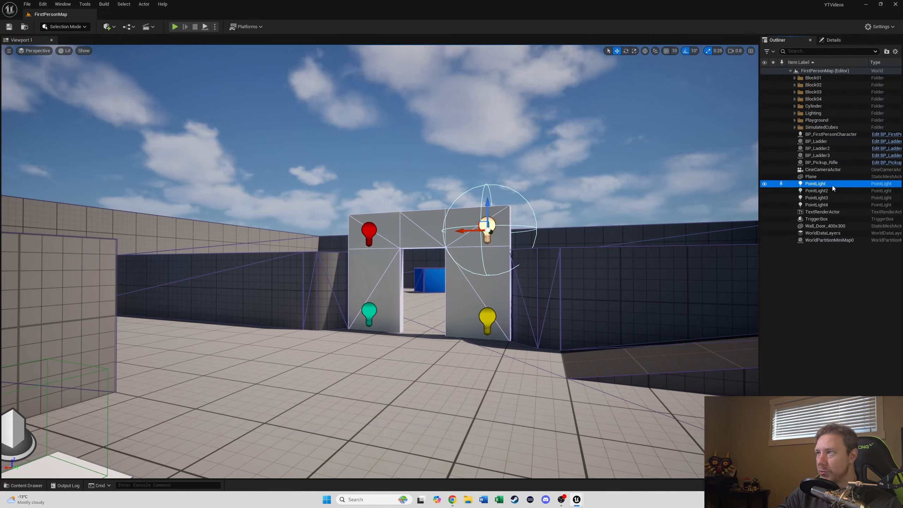
{"action": "left_click", "coordinate": [818, 206], "text": "shift"}
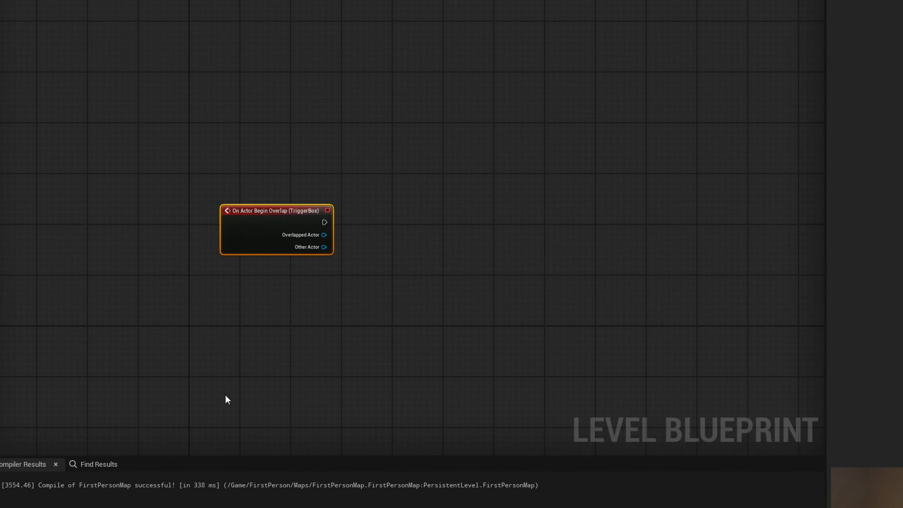
{"action": "right_click", "coordinate": [228, 394]}
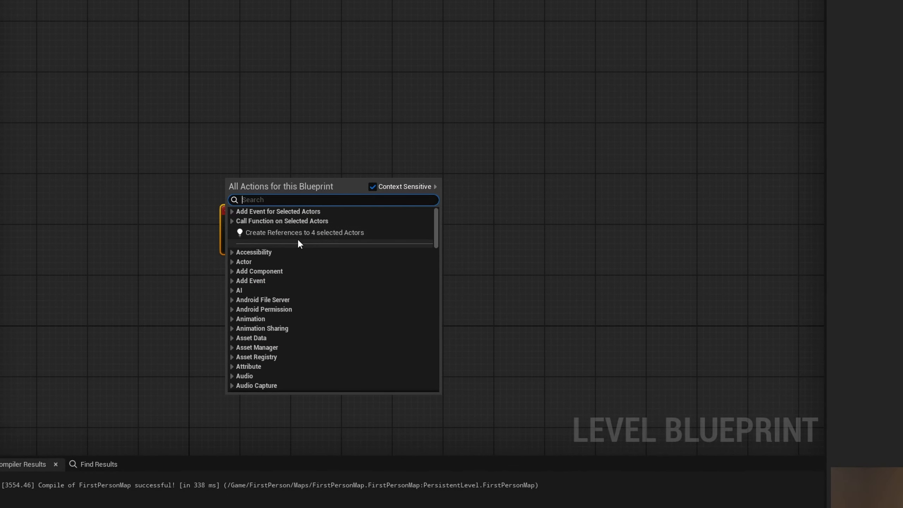
{"action": "left_click", "coordinate": [363, 233]}
Step: Move the four point light reference nodes up beneath the overlap event
{"action": "right_click_drag", "start_coordinate": [390, 350], "coordinate": [443, 241]}
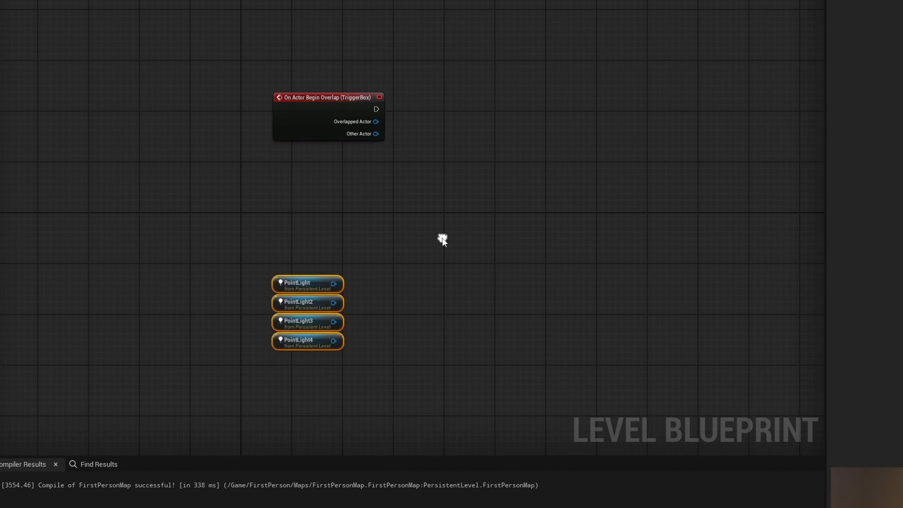
{"action": "left_click_drag", "start_coordinate": [231, 250], "coordinate": [310, 355]}
{"action": "left_click_drag", "start_coordinate": [294, 285], "coordinate": [313, 214]}
{"action": "right_click_drag", "start_coordinate": [409, 214], "coordinate": [348, 280]}
Step: From the PointLight reference's output, search the action list for a make node
{"action": "left_click_drag", "start_coordinate": [296, 278], "coordinate": [315, 278]}
{"action": "type", "text": "mke"}
{"action": "key", "text": "BackSpace"}
{"action": "key", "text": "BackSpace"}
{"action": "type", "text": "ake"}
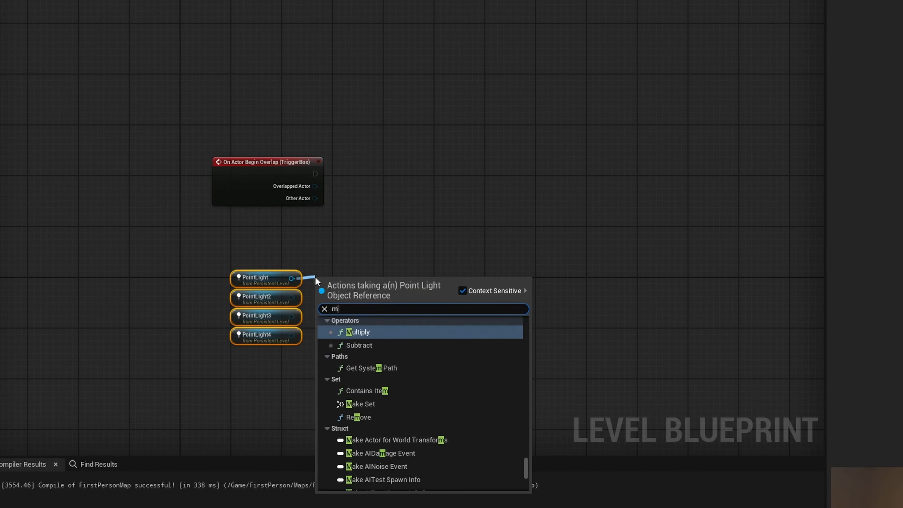
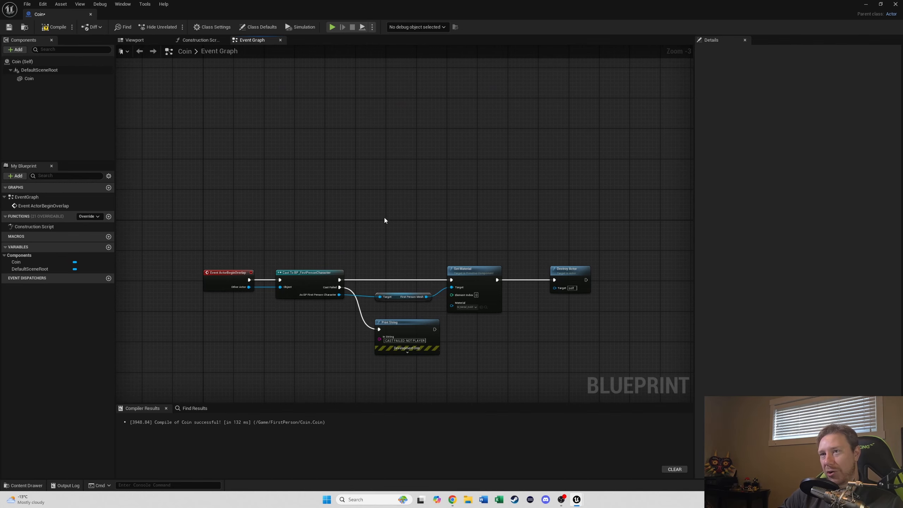
Step: Compile the Coin blueprint
{"action": "right_click_drag", "start_coordinate": [424, 219], "coordinate": [358, 212]}
{"action": "scroll", "coordinate": [518, 311], "scroll_direction": "up", "scroll_amount": 2}
{"action": "right_click_drag", "start_coordinate": [516, 310], "coordinate": [615, 300]}
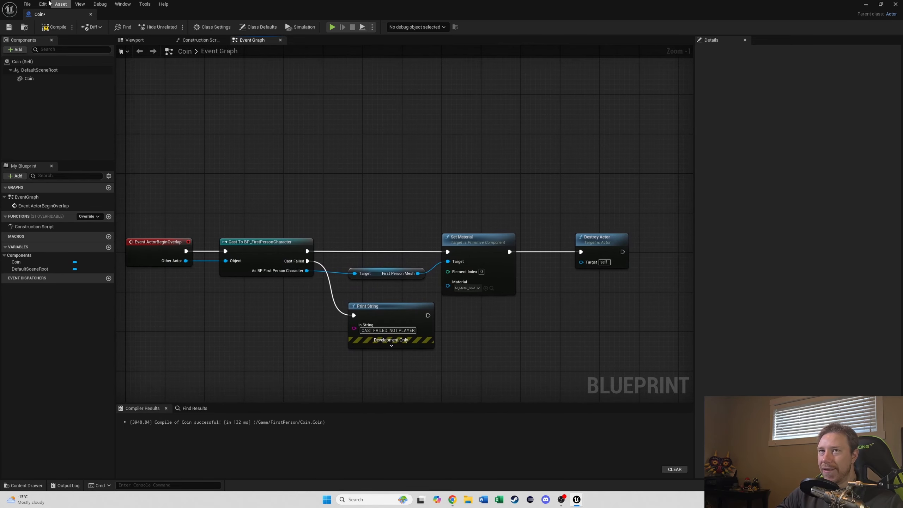
{"action": "left_click", "coordinate": [46, 28]}
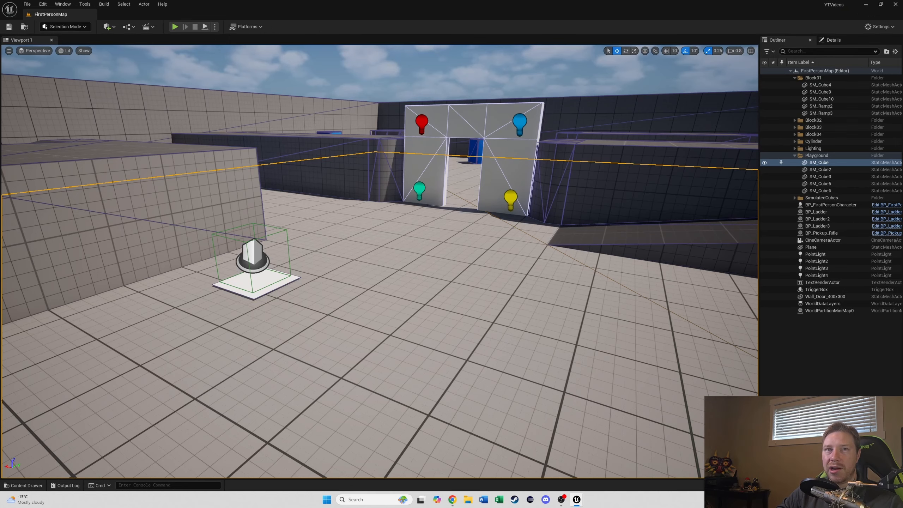
Step: Open the content drawer and place the Coin blueprint in the level beside the trigger plate
{"action": "right_click_drag", "start_coordinate": [371, 221], "coordinate": [374, 220]}
{"action": "key", "text": "ctrl+space"}
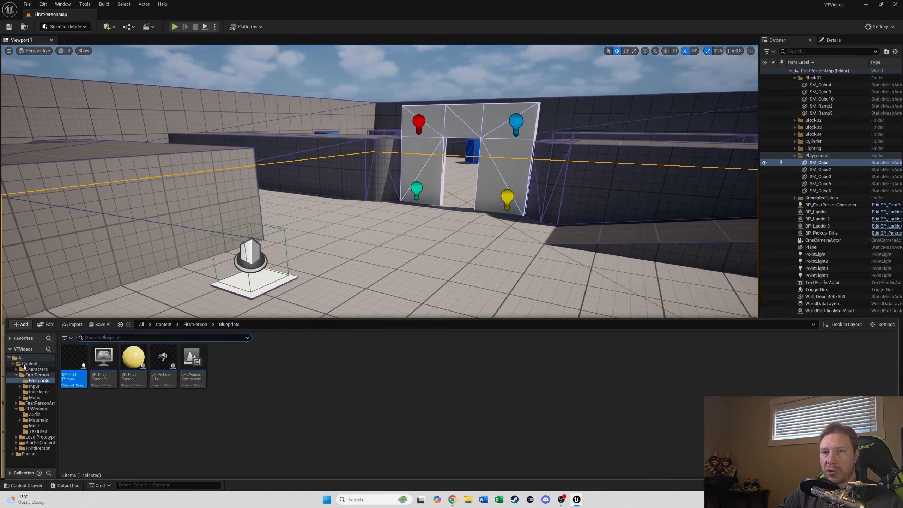
{"action": "left_click", "coordinate": [35, 375]}
{"action": "left_click", "coordinate": [29, 364]}
{"action": "left_click_drag", "start_coordinate": [312, 359], "coordinate": [425, 304]}
Step: Play the level and walk into the coin to test its pickup
{"action": "left_click", "coordinate": [174, 26]}
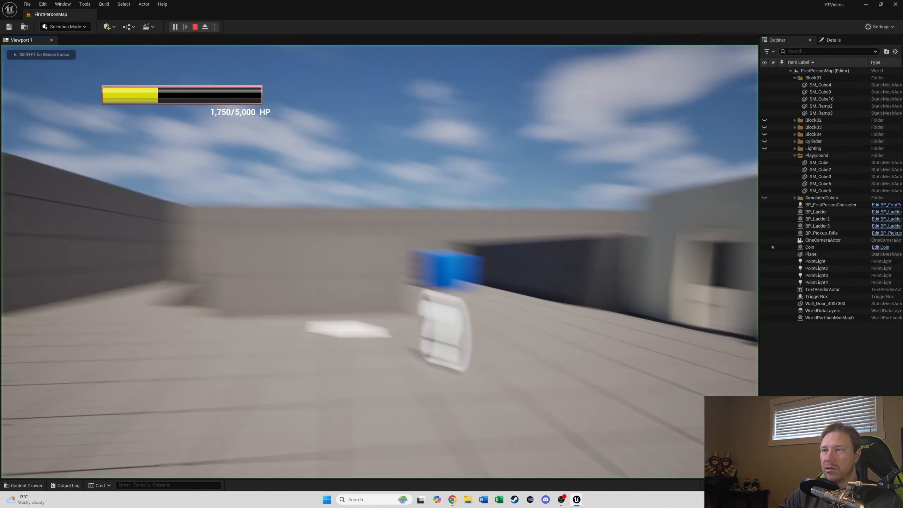
{"action": "key", "text": "w"}
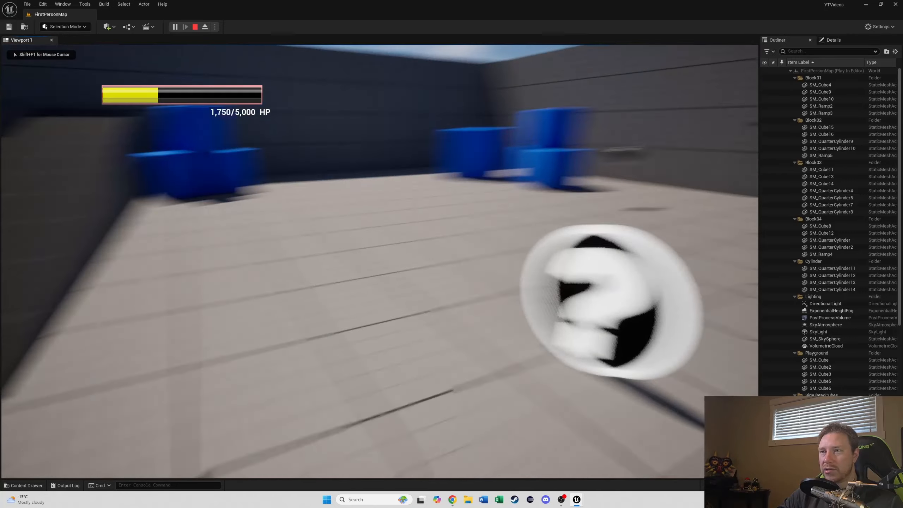
{"action": "key", "text": "s"}
{"action": "key", "text": "w"}
{"action": "key", "text": "s"}
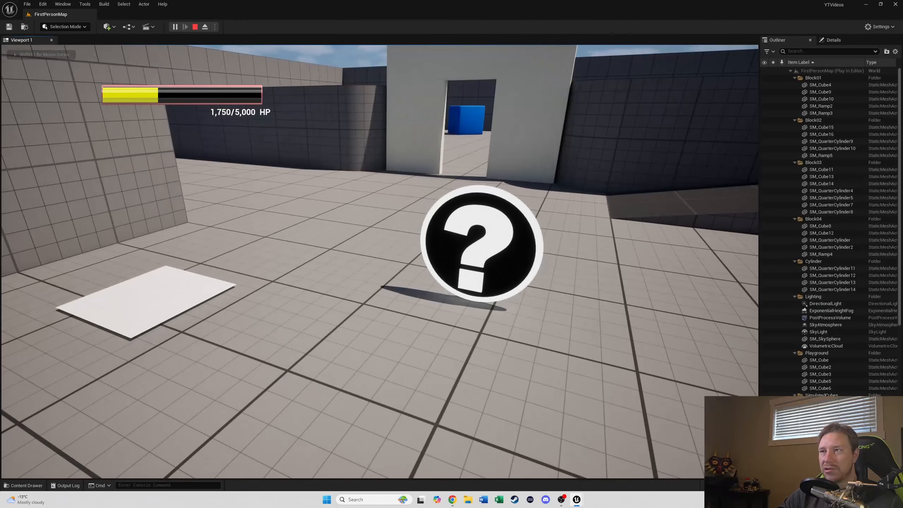
{"action": "key", "text": "Escape"}
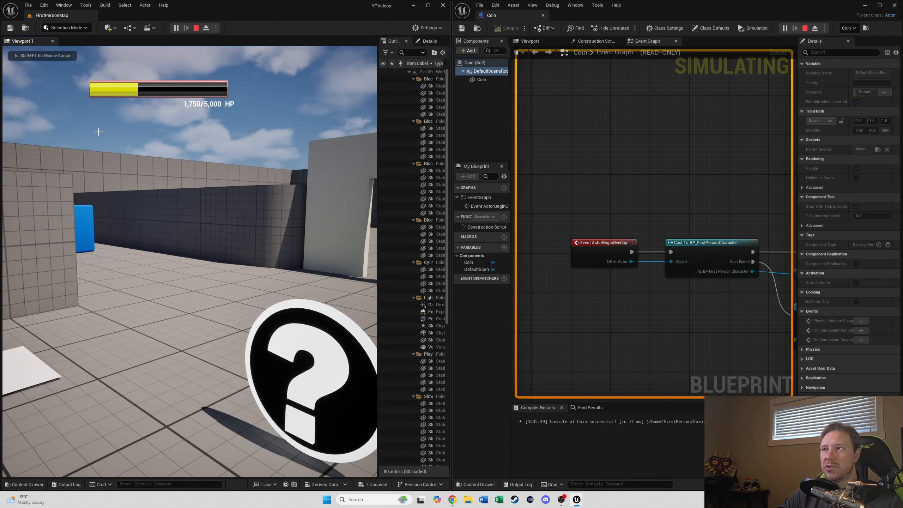
{"action": "key", "text": "Escape"}
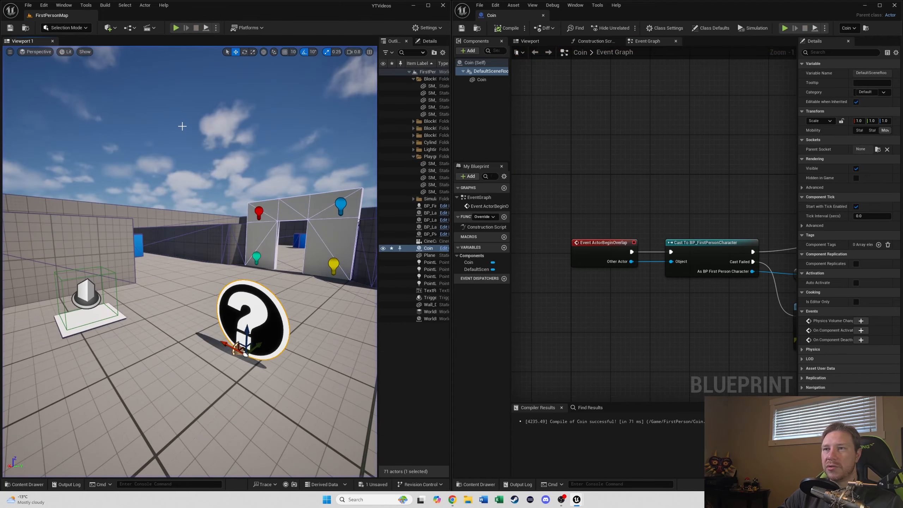
{"action": "key", "text": "w"}
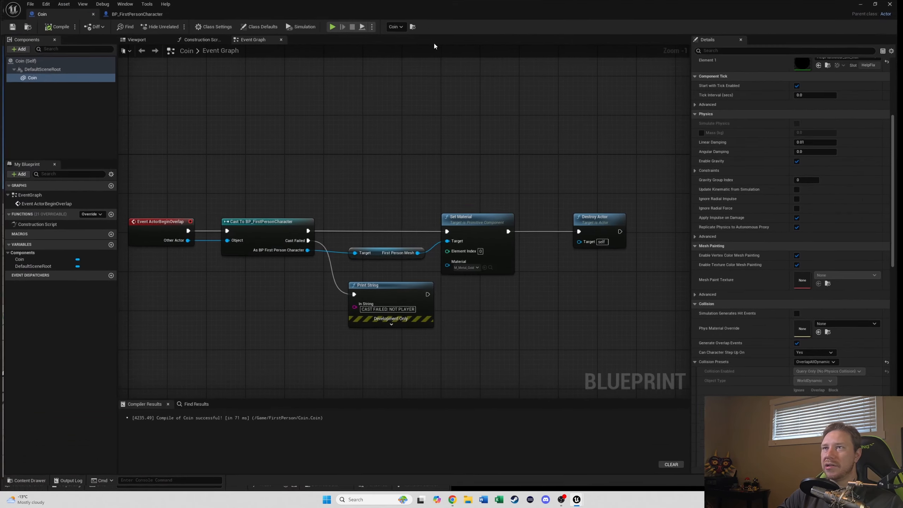
Step: Delete the Event ActorBeginOverlap node from the Coin blueprint's graph
{"action": "right_click_drag", "start_coordinate": [223, 115], "coordinate": [378, 126]}
{"action": "scroll", "coordinate": [410, 182], "scroll_direction": "down", "scroll_amount": 4}
{"action": "right_click_drag", "start_coordinate": [394, 222], "coordinate": [386, 248]}
{"action": "scroll", "coordinate": [385, 250], "scroll_direction": "up", "scroll_amount": 2}
{"action": "scroll", "coordinate": [384, 251], "scroll_direction": "up", "scroll_amount": 3}
{"action": "left_click", "coordinate": [357, 251]}
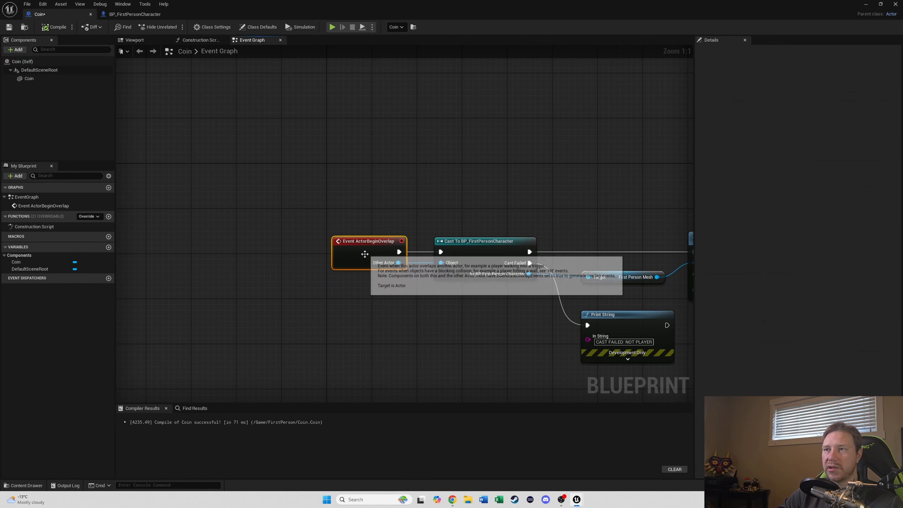
{"action": "key", "text": "Delete"}
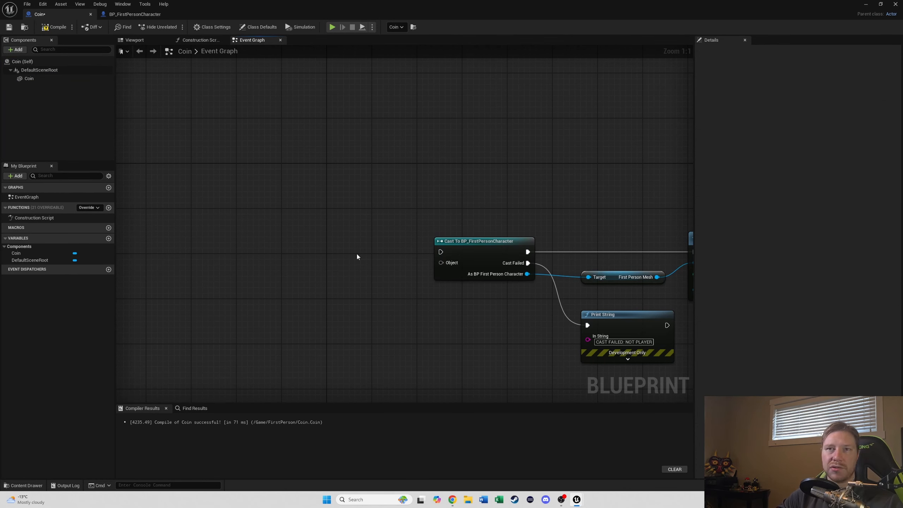
Step: Add a Sphere Collision component to the Coin blueprint
{"action": "left_click", "coordinate": [62, 29]}
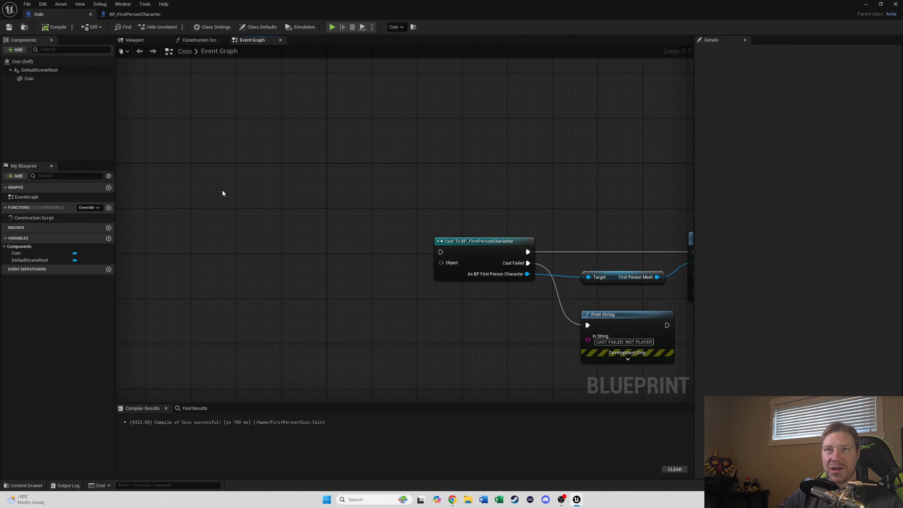
{"action": "left_click", "coordinate": [20, 51]}
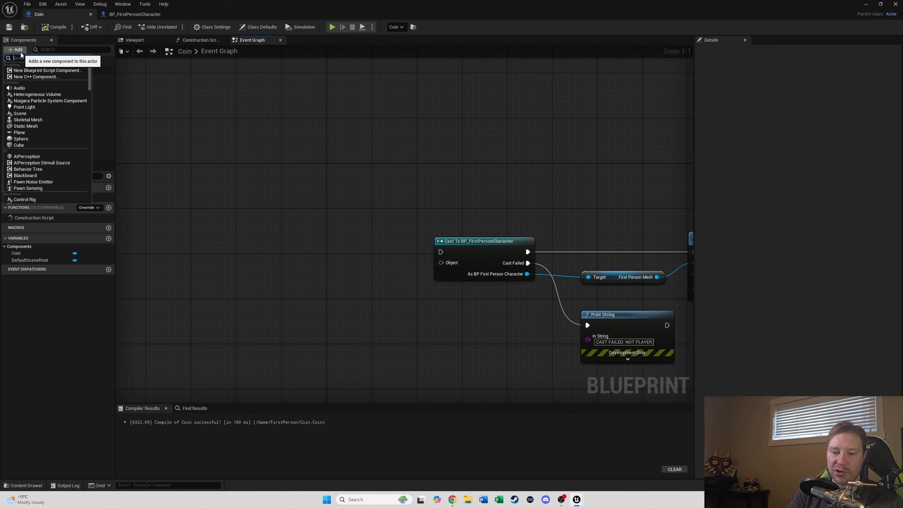
{"action": "type", "text": "sphe"}
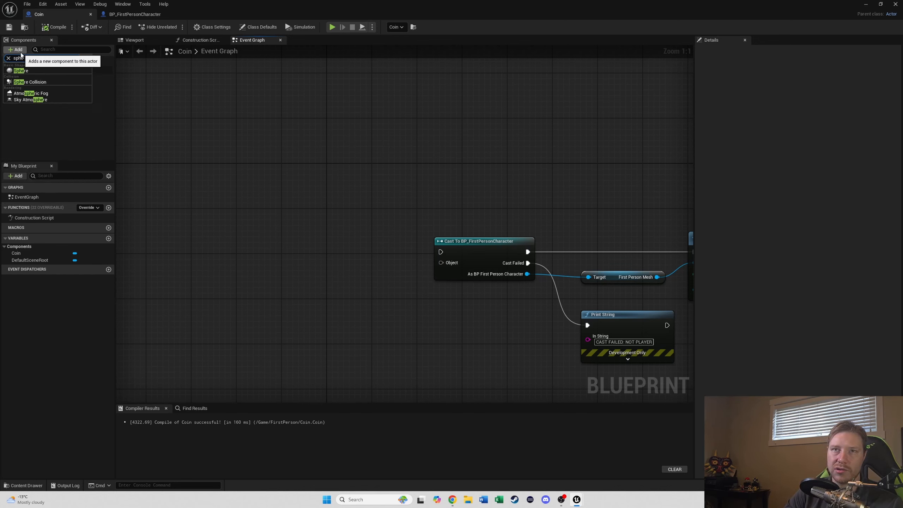
{"action": "left_click", "coordinate": [30, 82]}
{"action": "left_click", "coordinate": [59, 107]}
Step: Add an On Component Begin Overlap event for the Sphere and wire it into the Cast node's execution and Object inputs
{"action": "right_click", "coordinate": [52, 79]}
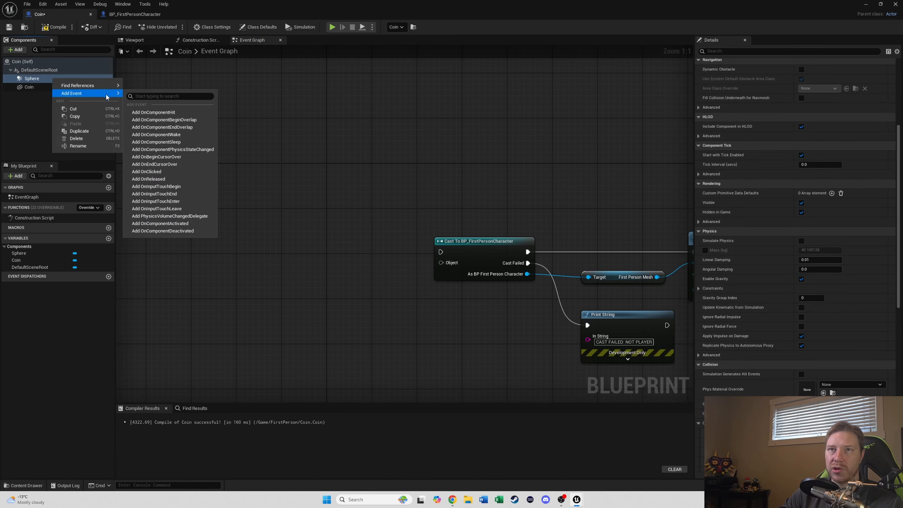
{"action": "mouse_move", "coordinate": [99, 87]}
{"action": "left_click", "coordinate": [168, 120]}
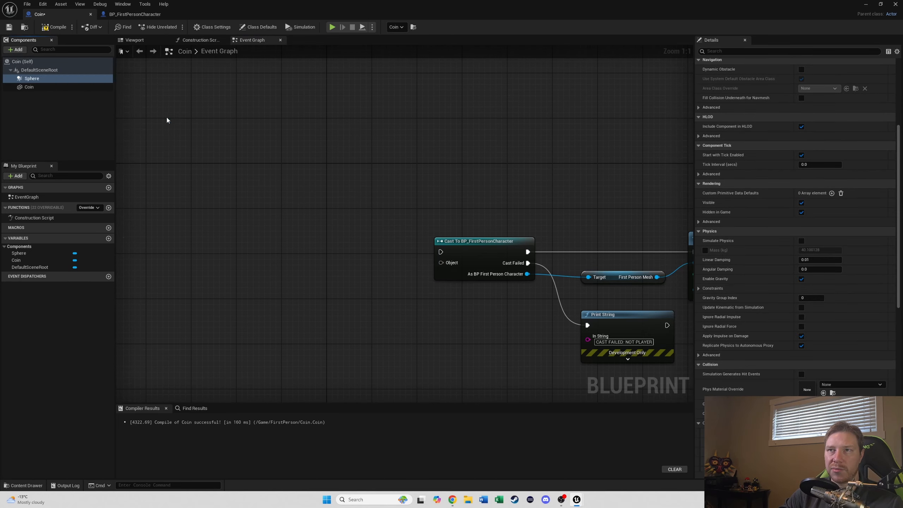
{"action": "right_click_drag", "start_coordinate": [334, 127], "coordinate": [366, 308]}
{"action": "left_click_drag", "start_coordinate": [284, 235], "coordinate": [295, 213]}
{"action": "left_click_drag", "start_coordinate": [350, 234], "coordinate": [355, 214]}
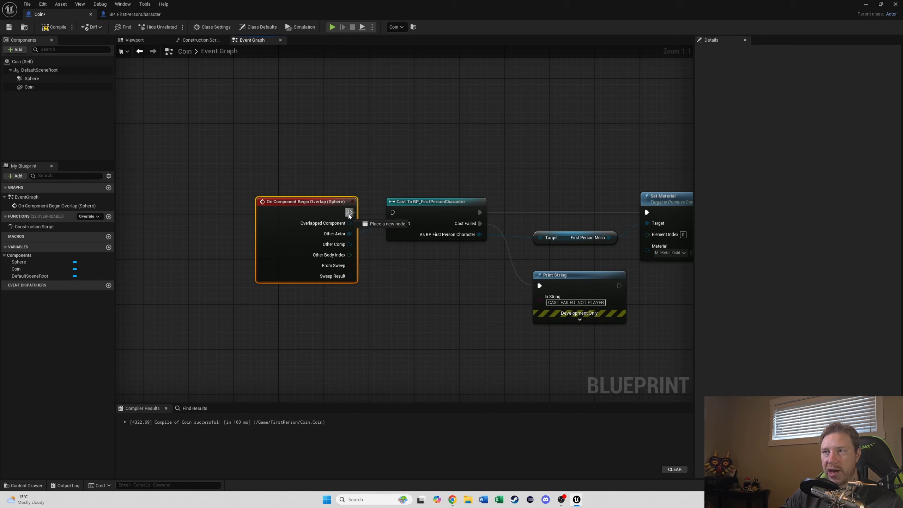
{"action": "left_click_drag", "start_coordinate": [355, 215], "coordinate": [393, 214]}
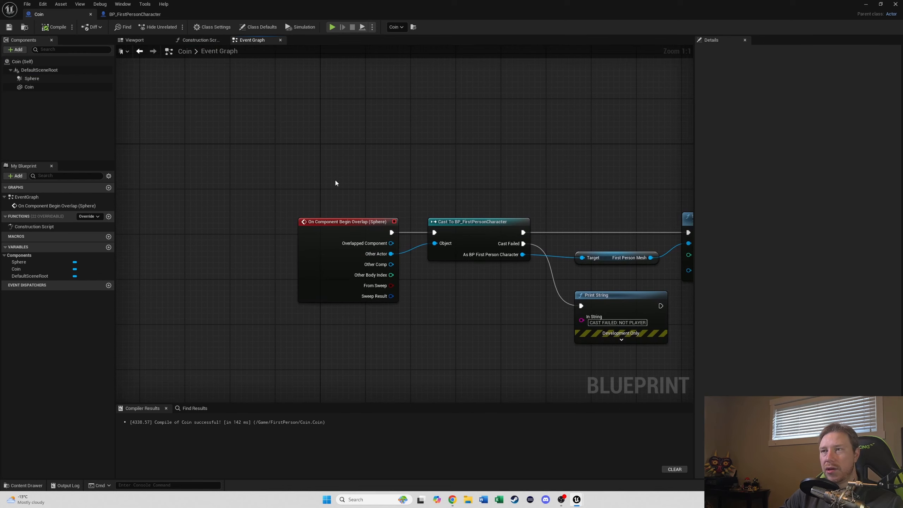
{"action": "right_click_drag", "start_coordinate": [335, 177], "coordinate": [302, 156]}
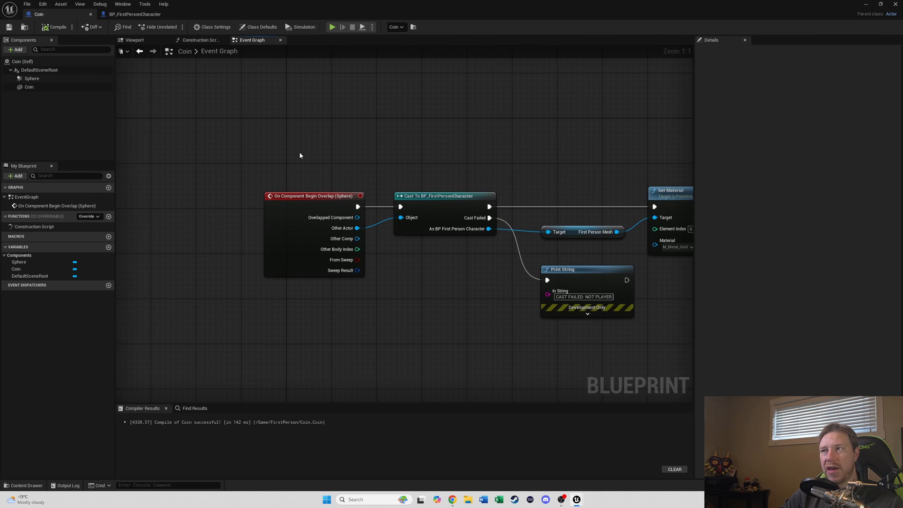
Step: Review the Sphere's collision settings and play-test the coin in the level
{"action": "left_click", "coordinate": [53, 78]}
{"action": "scroll", "coordinate": [747, 290], "scroll_direction": "down", "scroll_amount": 5}
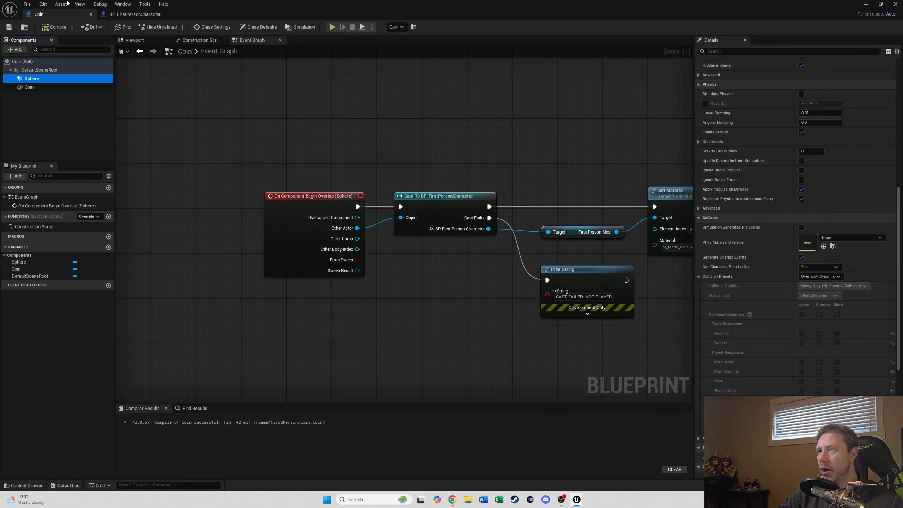
{"action": "left_click_drag", "start_coordinate": [483, 2], "coordinate": [482, 0]}
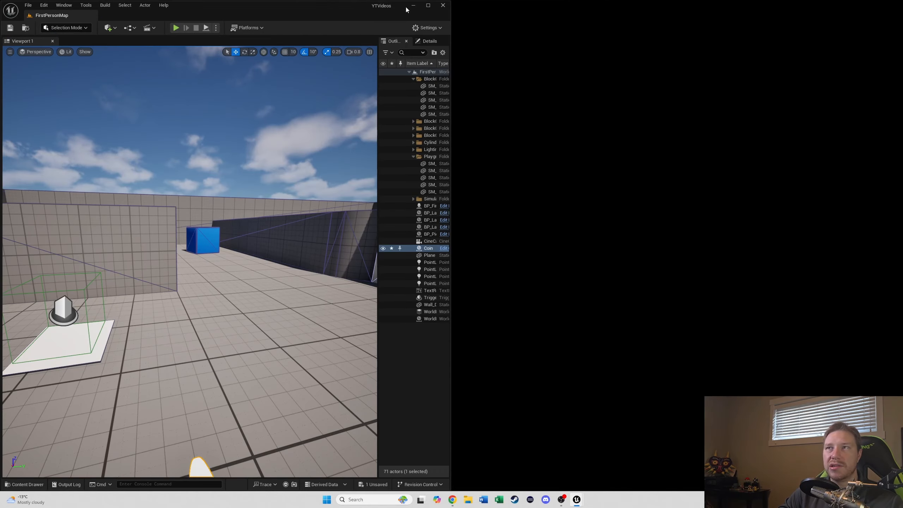
{"action": "left_click", "coordinate": [427, 5]}
{"action": "left_click", "coordinate": [175, 27]}
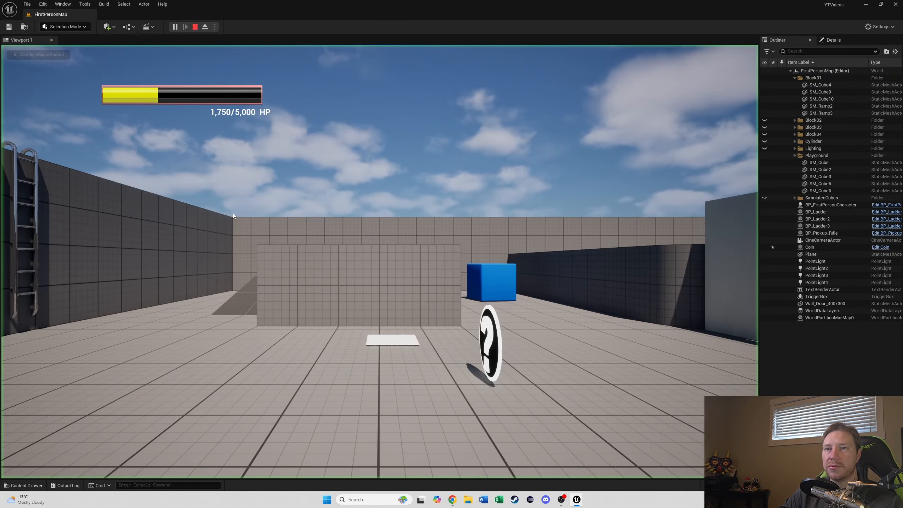
{"action": "key", "text": "w"}
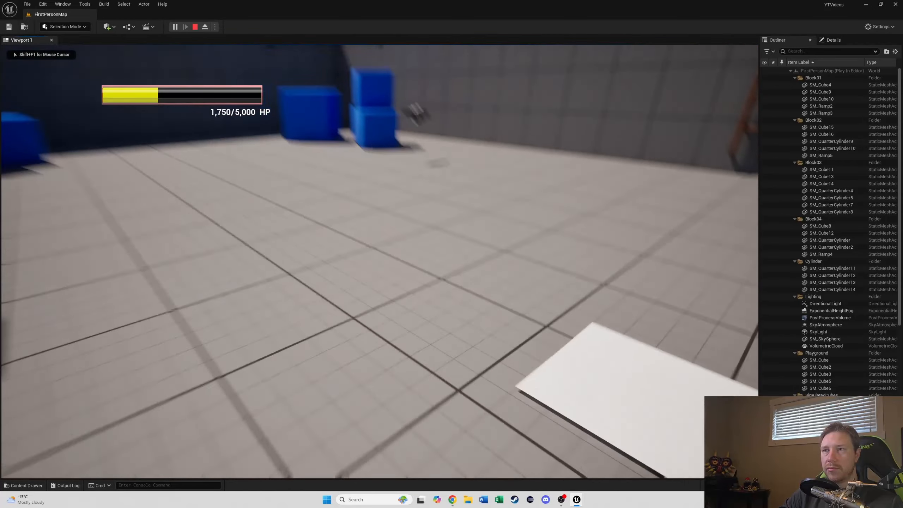
{"action": "key", "text": "w"}
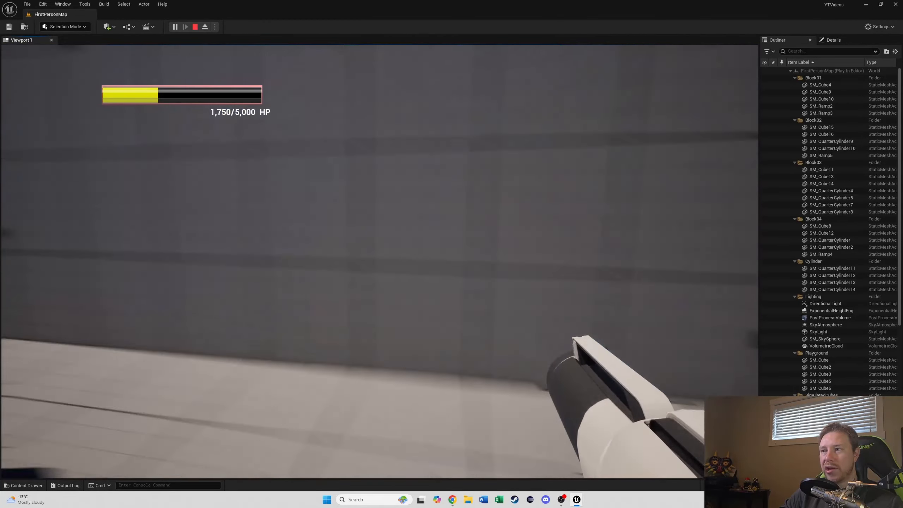
{"action": "key", "text": "F8"}
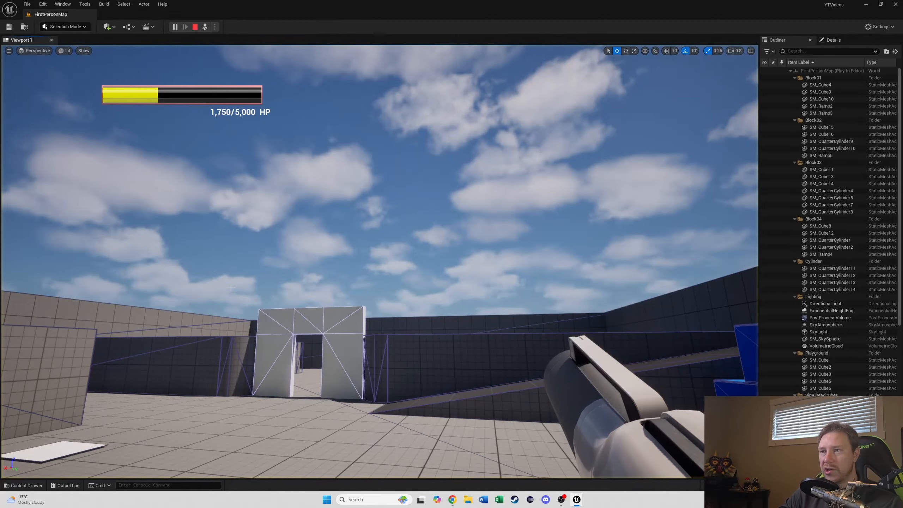
{"action": "key", "text": "s"}
{"action": "right_click_drag", "start_coordinate": [2, 217], "coordinate": [292, 228]}
{"action": "key", "text": "w"}
{"action": "key", "text": "s"}
{"action": "right_click_drag", "start_coordinate": [423, 328], "coordinate": [231, 318]}
{"action": "key", "text": "Escape"}
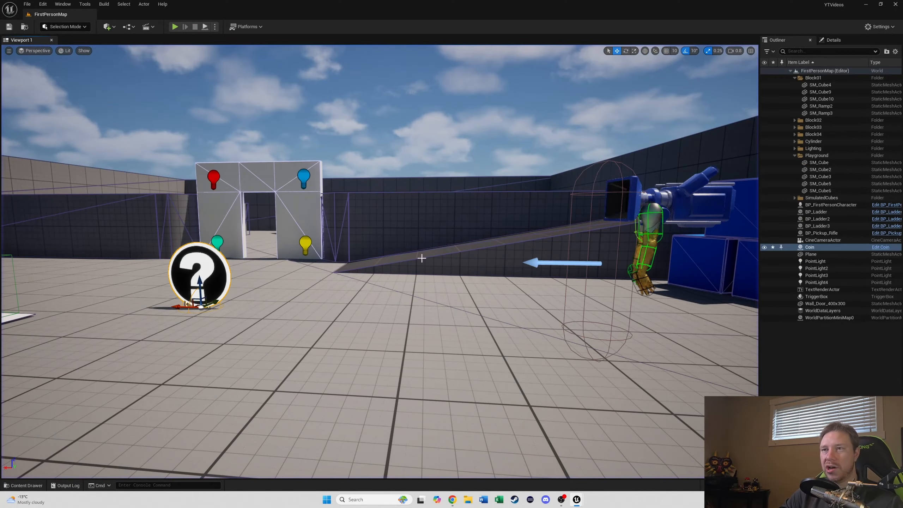
Step: Delete the coin, the trigger plate and the trigger box from the level
{"action": "right_click_drag", "start_coordinate": [272, 108], "coordinate": [141, 118]}
{"action": "key", "text": "w"}
{"action": "key", "text": "d"}
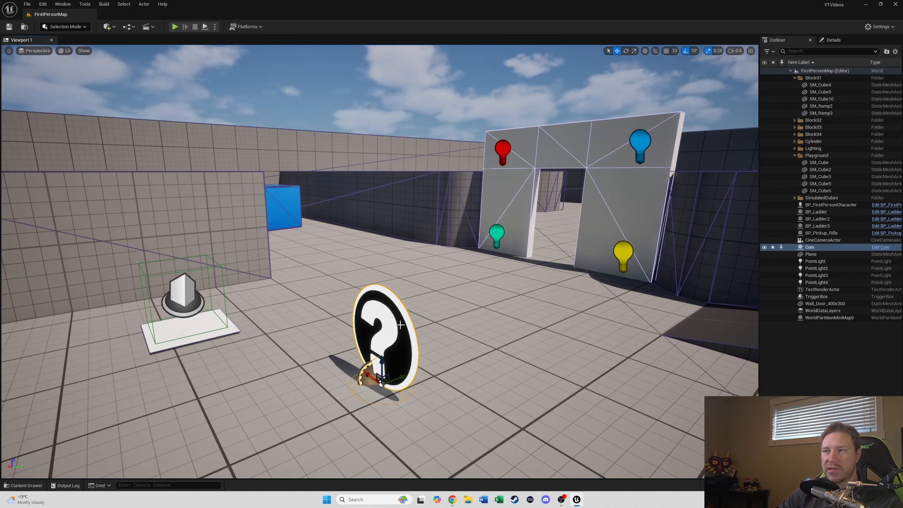
{"action": "key", "text": "Delete"}
{"action": "left_click", "coordinate": [212, 311]}
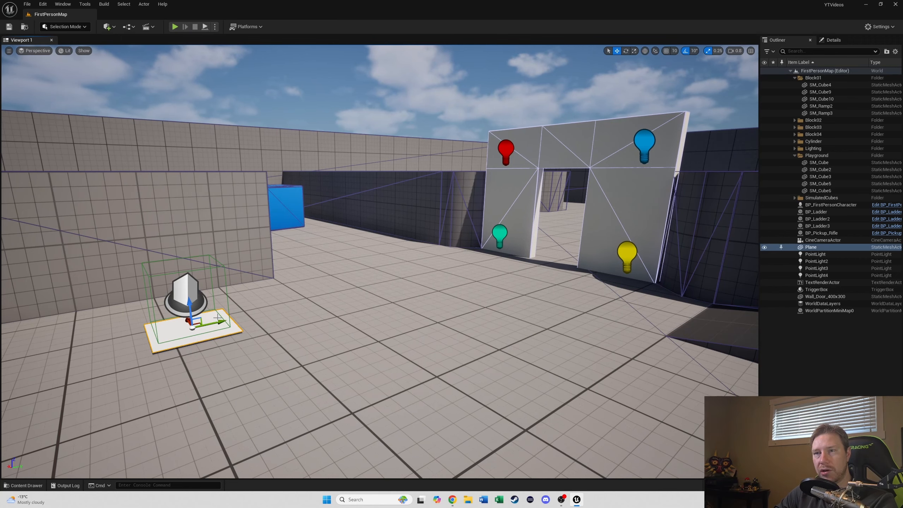
{"action": "key", "text": "Delete"}
{"action": "left_click", "coordinate": [228, 302]}
{"action": "key", "text": "Delete"}
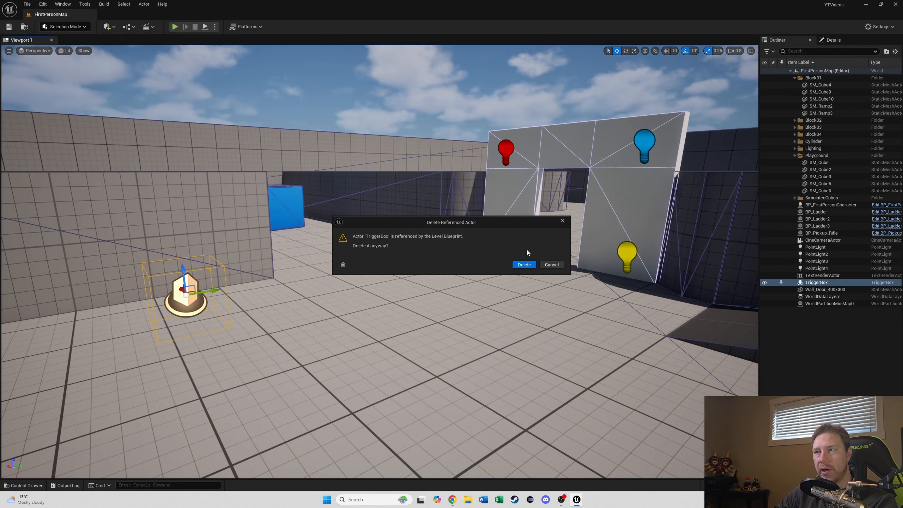
{"action": "left_click", "coordinate": [524, 265]}
Step: Open the Level Blueprint and delete all of its nodes
{"action": "left_click", "coordinate": [130, 28]}
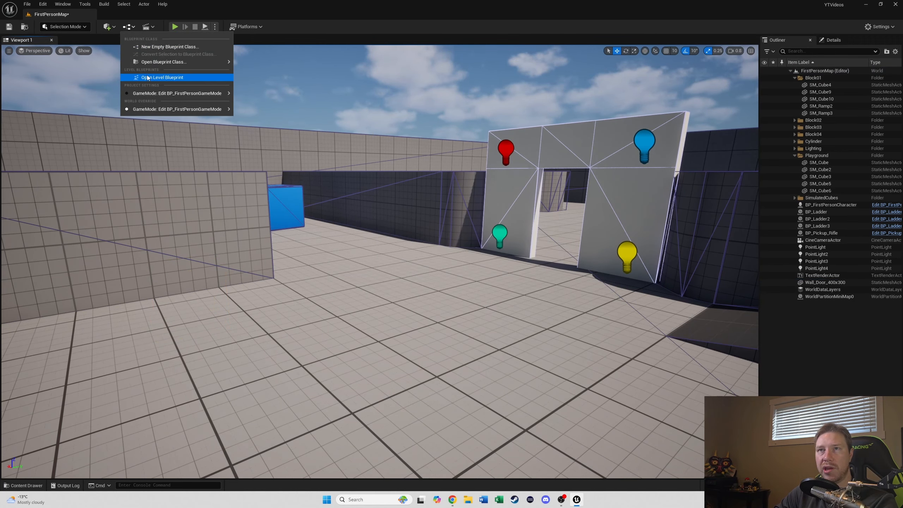
{"action": "left_click", "coordinate": [338, 157]}
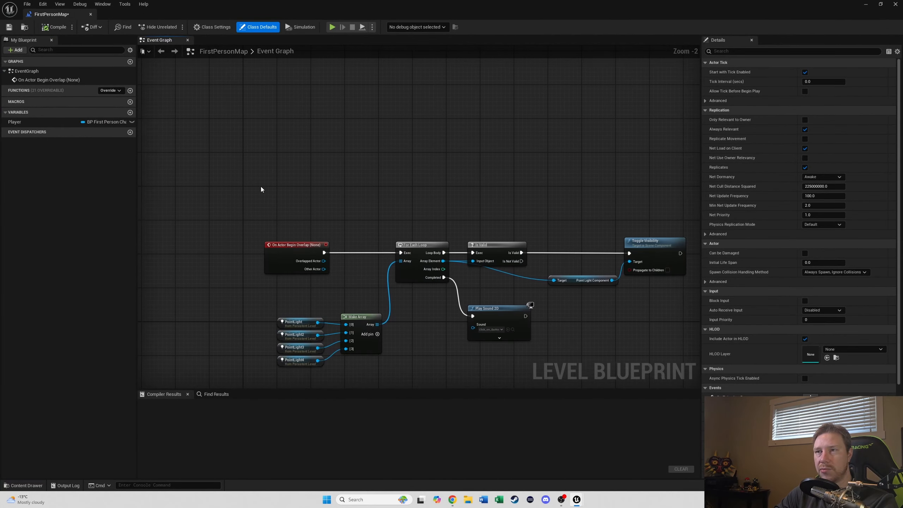
{"action": "key", "text": "ctrl+a"}
{"action": "key", "text": "Delete"}
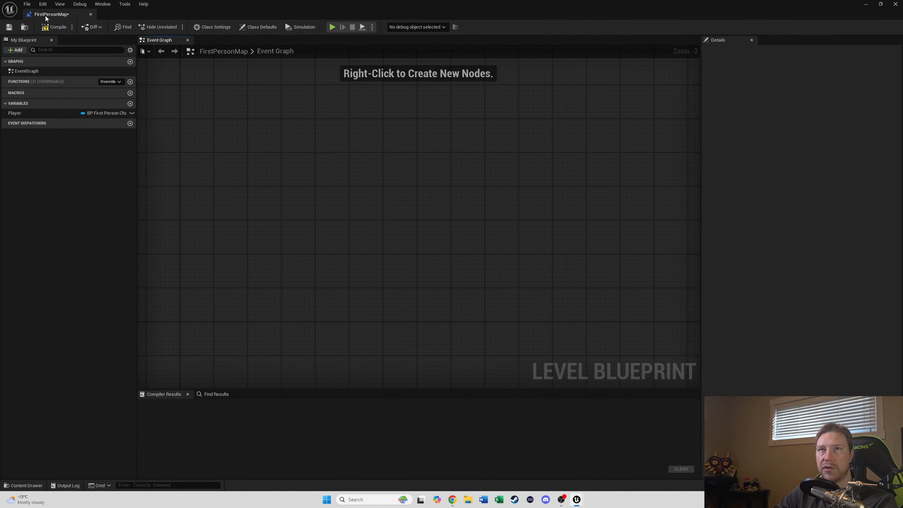
Step: Save the FirstPersonMap level
{"action": "left_click", "coordinate": [52, 27]}
{"action": "key", "text": "ctrl+s"}
{"action": "left_click_drag", "start_coordinate": [276, 2], "coordinate": [0, 89]}
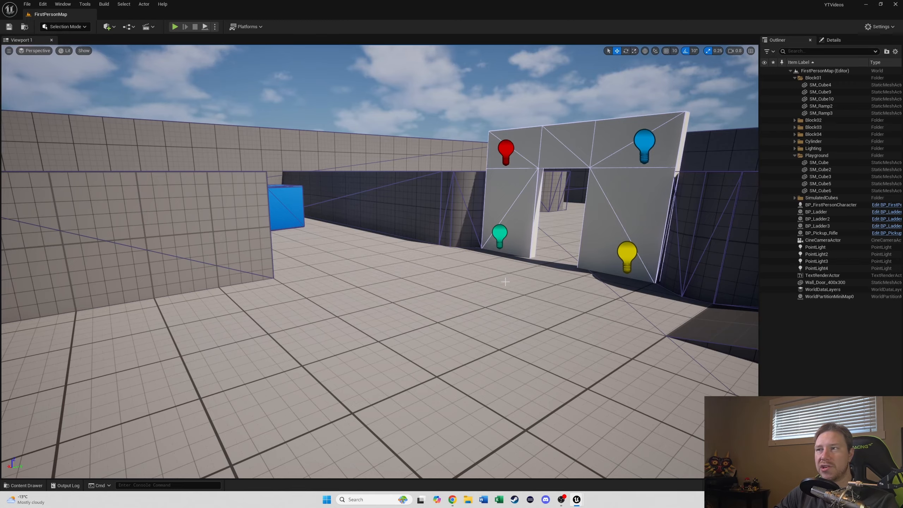
{"action": "right_click_drag", "start_coordinate": [506, 281], "coordinate": [643, 390]}
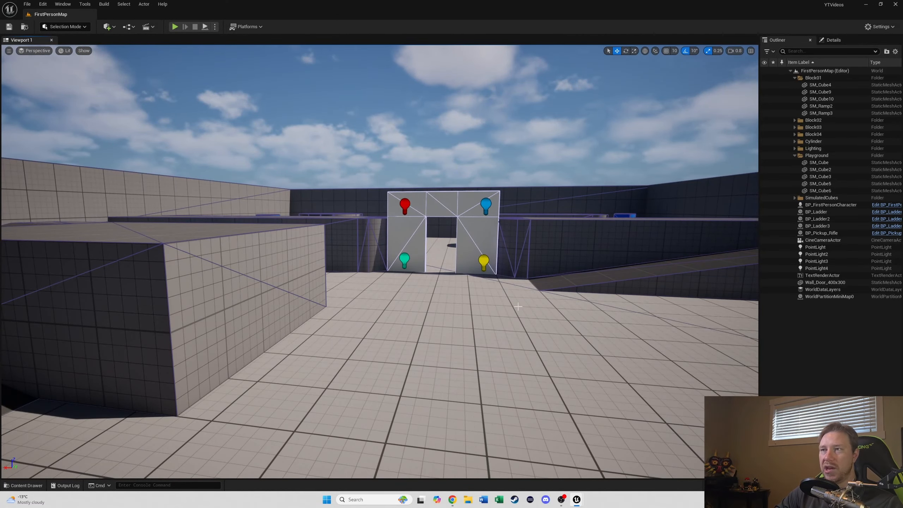
{"action": "right_click_drag", "start_coordinate": [449, 236], "coordinate": [442, 260]}
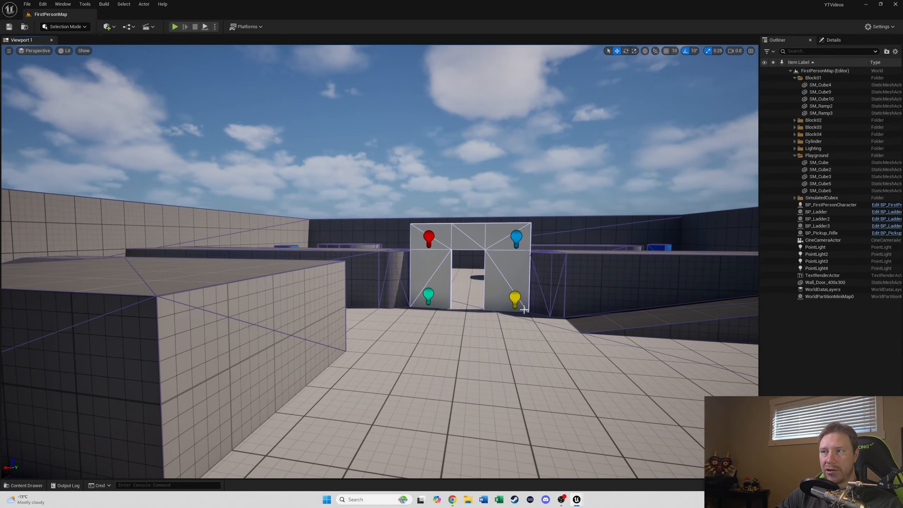
{"action": "right_click_drag", "start_coordinate": [499, 314], "coordinate": [429, 348]}
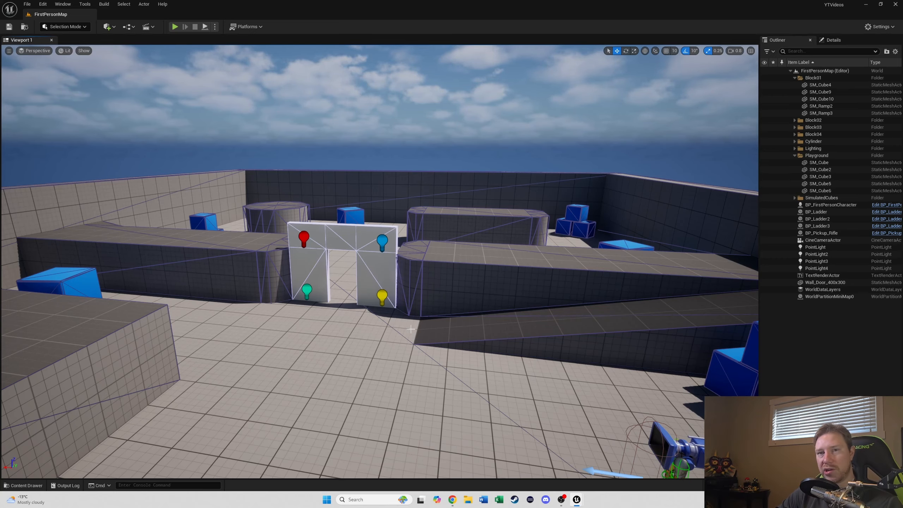
Step: Open the BP_Switch blueprint from the FirstPerson content folder
{"action": "mouse_move", "coordinate": [411, 329]}
{"action": "right_mouse_down"}
{"action": "mouse_move", "coordinate": [400, 328]}
{"action": "mouse_move", "coordinate": [413, 329]}
{"action": "right_mouse_up"}
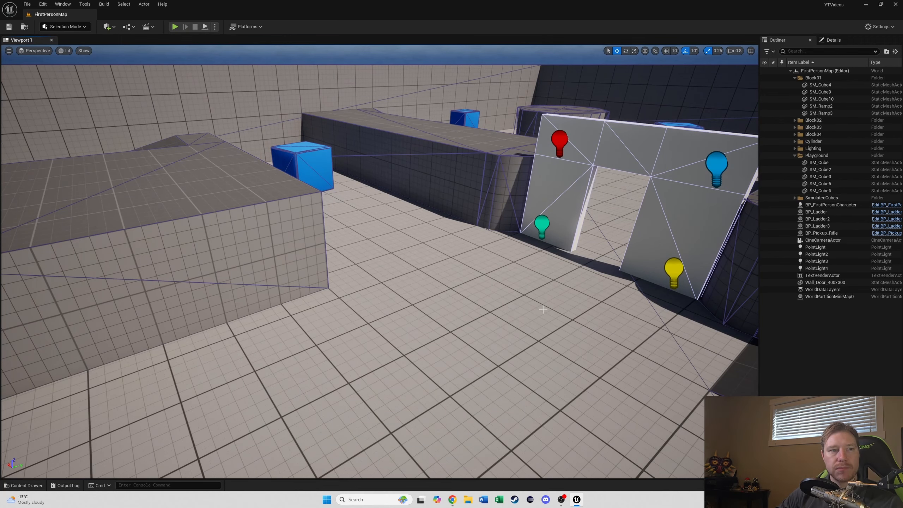
{"action": "left_click", "coordinate": [460, 323]}
{"action": "key", "text": "ctrl+space"}
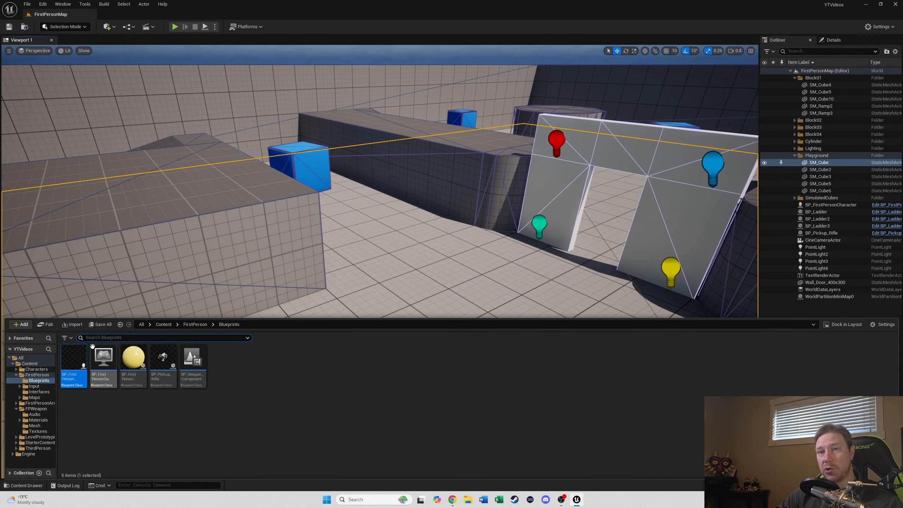
{"action": "left_click", "coordinate": [38, 376]}
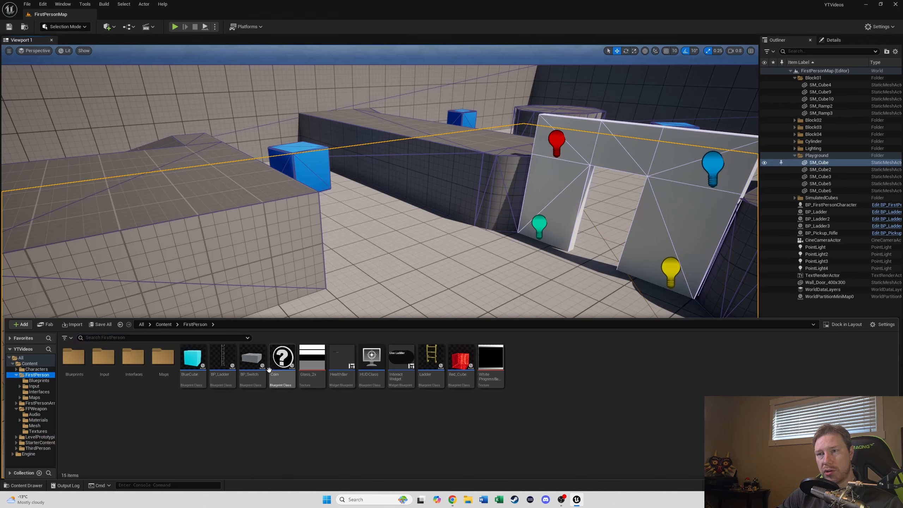
{"action": "double_click", "coordinate": [259, 356]}
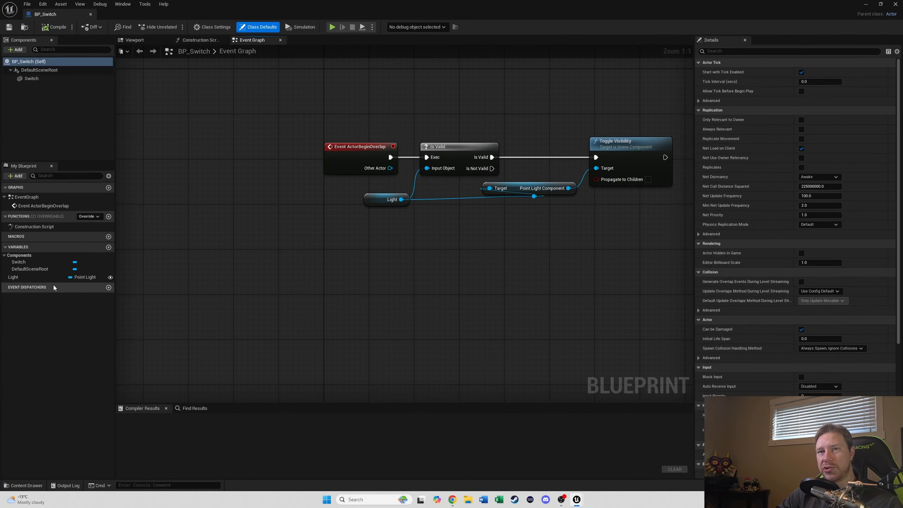
Step: Add a new event dispatcher to BP_Switch named Switch Activated
{"action": "left_click", "coordinate": [108, 287]}
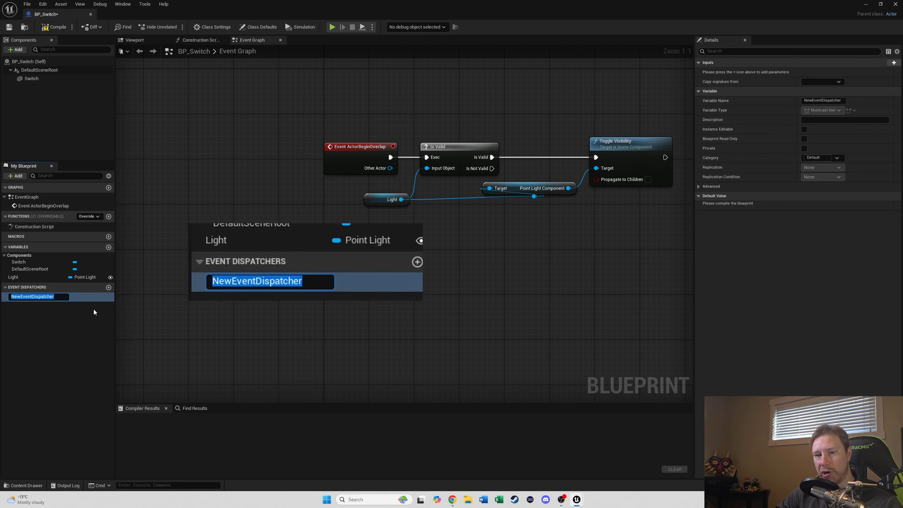
{"action": "type", "text": "Switch"}
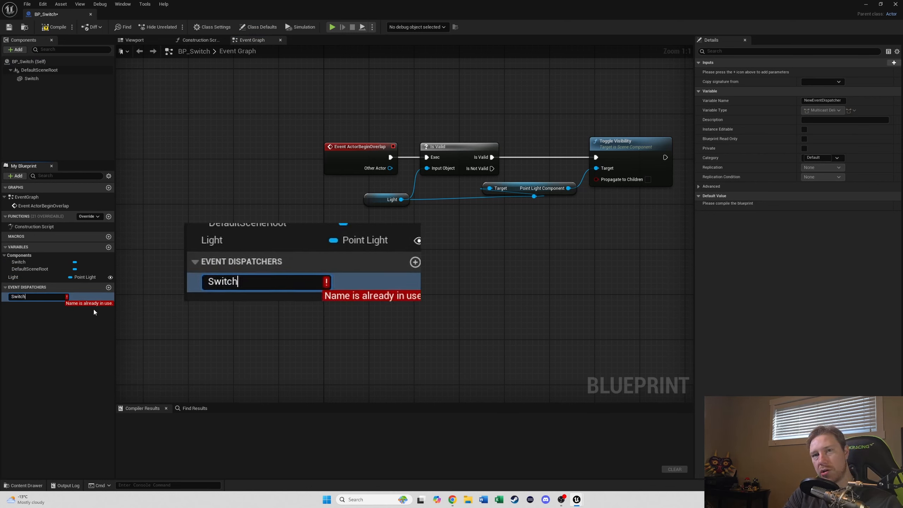
{"action": "type", "text": " Activate"}
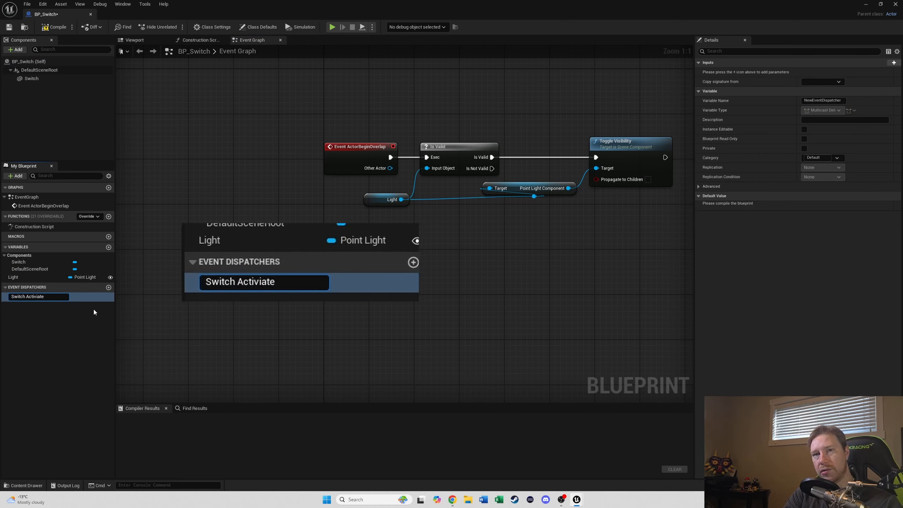
{"action": "type", "text": "d"}
{"action": "key", "text": "Return"}
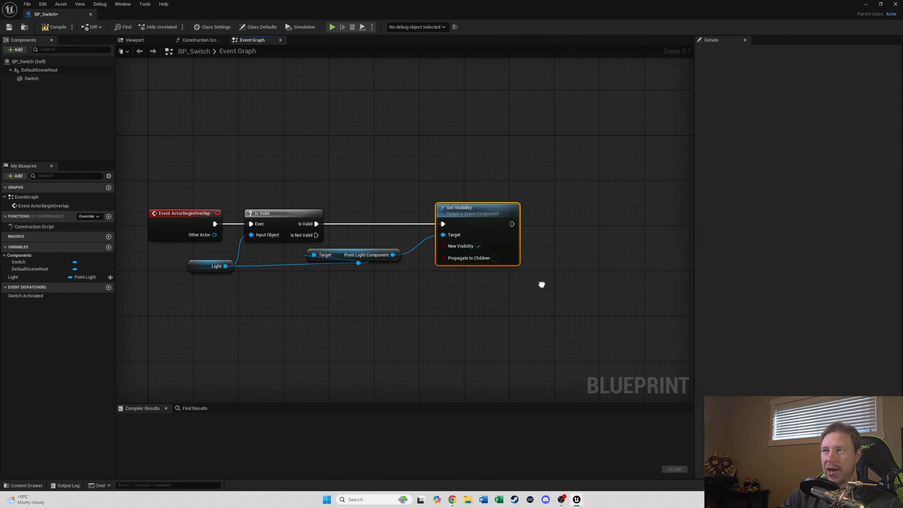
Step: Place a Call Switch Activated node and wire it to run after the Set Visibility node
{"action": "scroll", "coordinate": [456, 293], "scroll_direction": "down", "scroll_amount": 2}
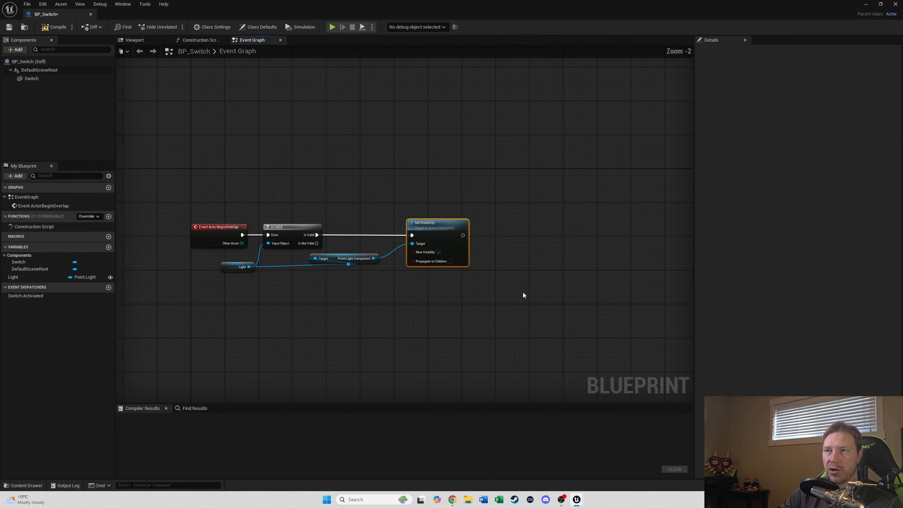
{"action": "right_click_drag", "start_coordinate": [456, 294], "coordinate": [367, 285]}
{"action": "left_click_drag", "start_coordinate": [26, 295], "coordinate": [398, 224]}
{"action": "left_click", "coordinate": [413, 237]}
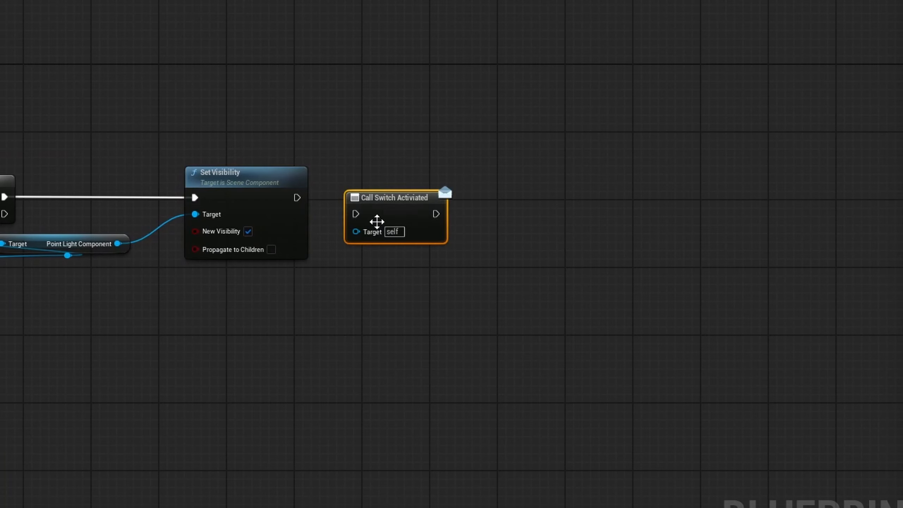
{"action": "left_click_drag", "start_coordinate": [297, 198], "coordinate": [377, 195]}
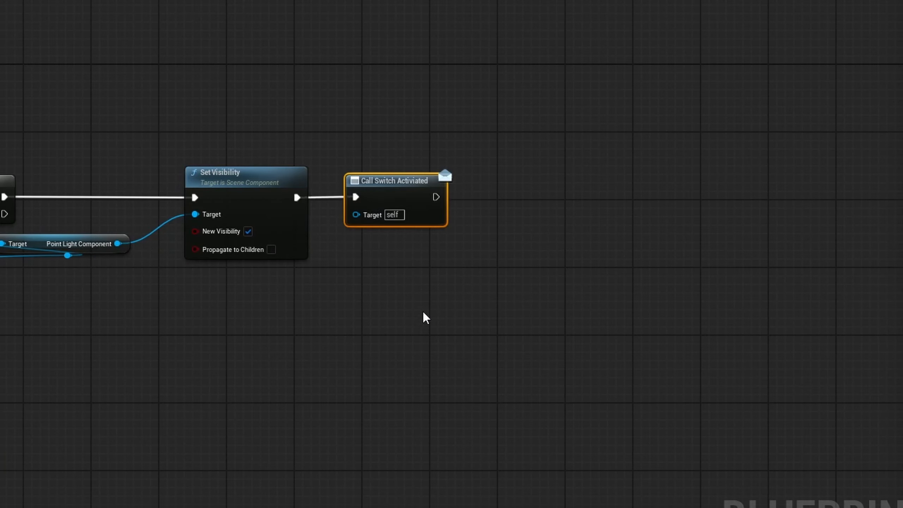
Step: Add a Set Light Color (PointLightComponent) node from the Light variable beside the call node
{"action": "left_click_drag", "start_coordinate": [509, 283], "coordinate": [510, 284]}
{"action": "left_click", "coordinate": [437, 359]}
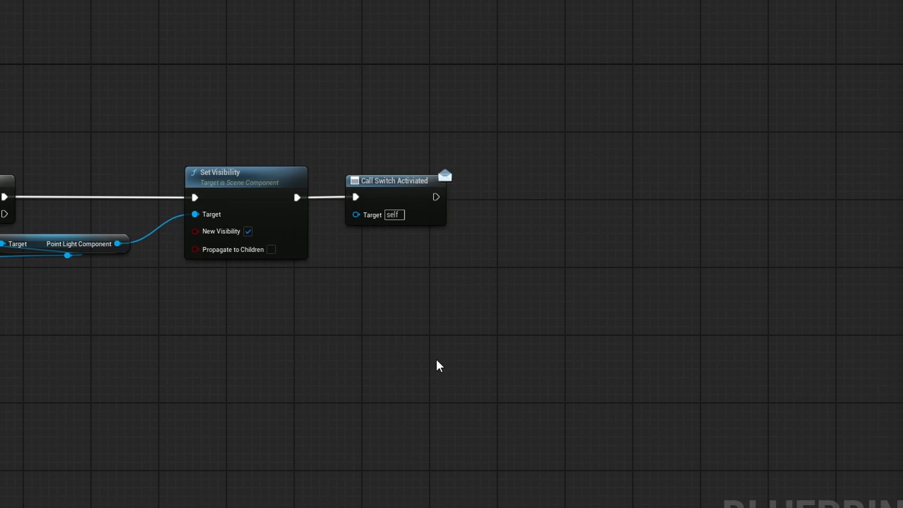
{"action": "right_click_drag", "start_coordinate": [375, 296], "coordinate": [200, 310]}
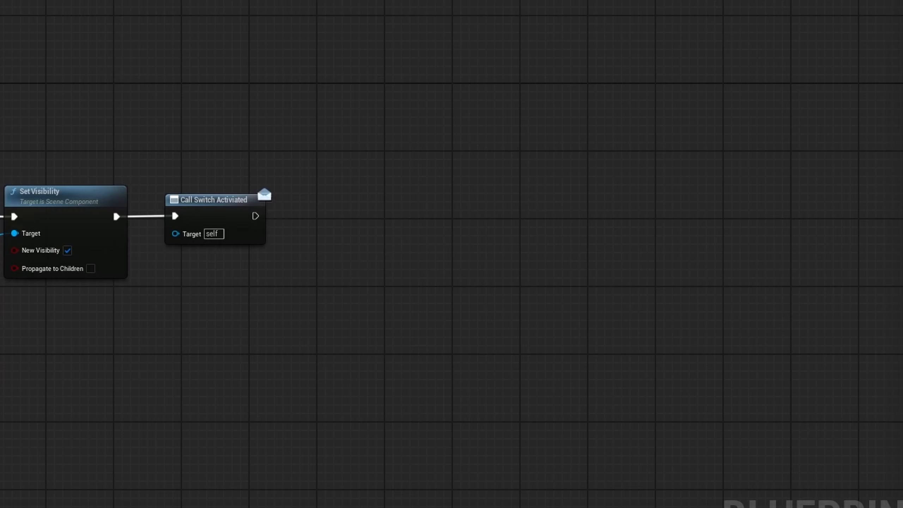
{"action": "left_click_drag", "start_coordinate": [0, 157], "coordinate": [299, 189]}
{"action": "left_click", "coordinate": [238, 161]}
{"action": "type", "text": "set co"}
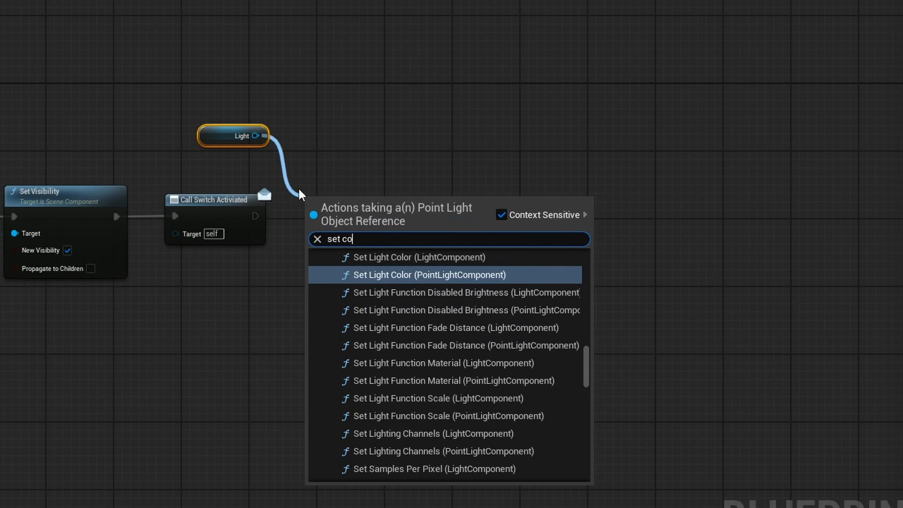
{"action": "type", "text": "l"}
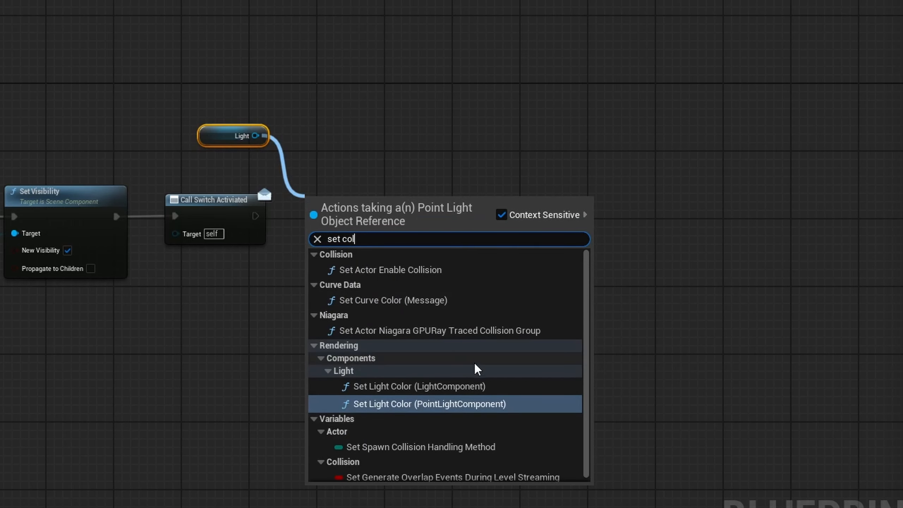
{"action": "scroll", "coordinate": [421, 345], "scroll_direction": "up", "scroll_amount": 1}
{"action": "left_click", "coordinate": [423, 409]}
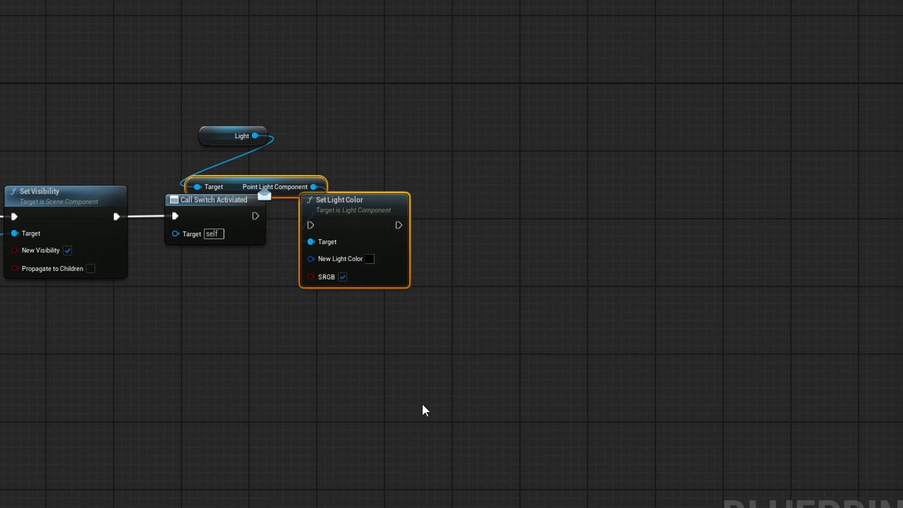
{"action": "left_click_drag", "start_coordinate": [359, 211], "coordinate": [385, 214]}
{"action": "left_click", "coordinate": [529, 231]}
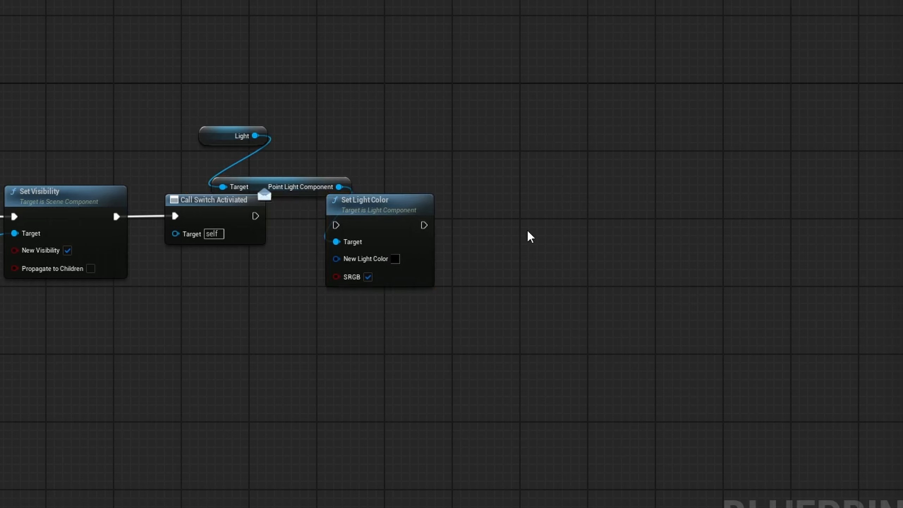
Step: Set the node's new light color to green and connect it after Call Switch Activated
{"action": "left_click", "coordinate": [394, 260]}
{"action": "left_click_drag", "start_coordinate": [436, 429], "coordinate": [440, 452]}
{"action": "left_click", "coordinate": [633, 507]}
{"action": "left_click_drag", "start_coordinate": [255, 215], "coordinate": [336, 225]}
{"action": "left_click_drag", "start_coordinate": [398, 208], "coordinate": [465, 199]}
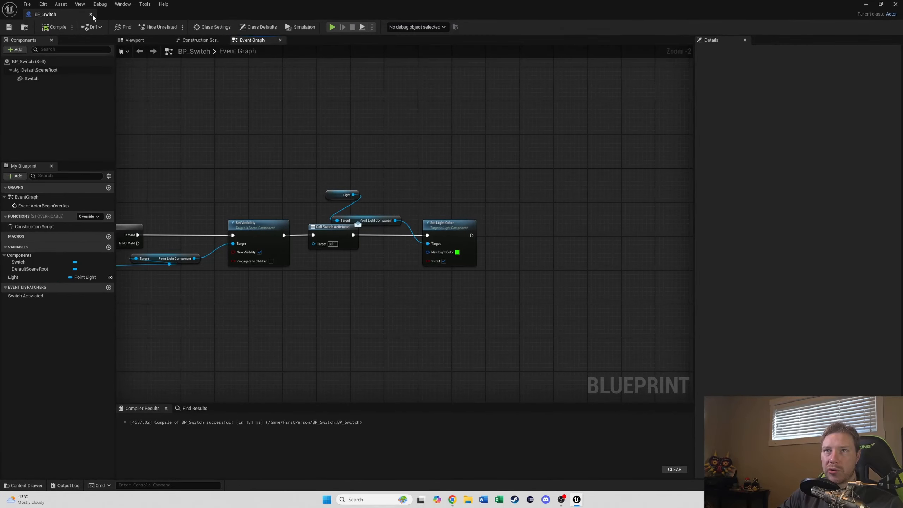
Step: Return to the level and inspect the point lights on the door wall
{"action": "left_click", "coordinate": [91, 14]}
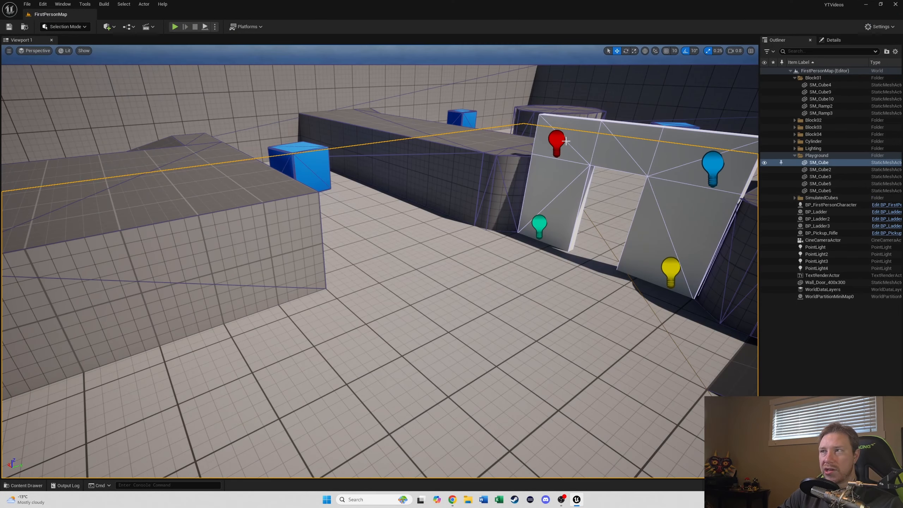
{"action": "left_click", "coordinate": [714, 164]}
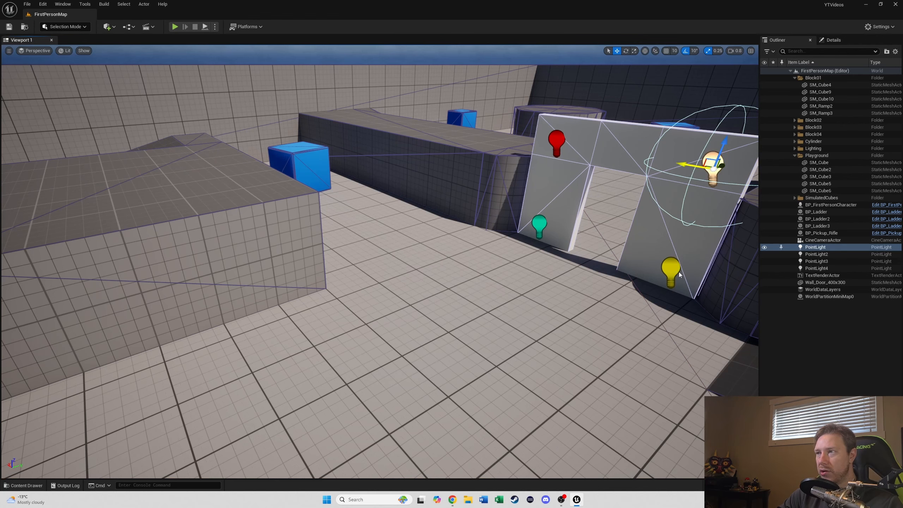
{"action": "left_click", "coordinate": [670, 268], "text": "ctrl"}
{"action": "left_click", "coordinate": [537, 223], "text": "ctrl"}
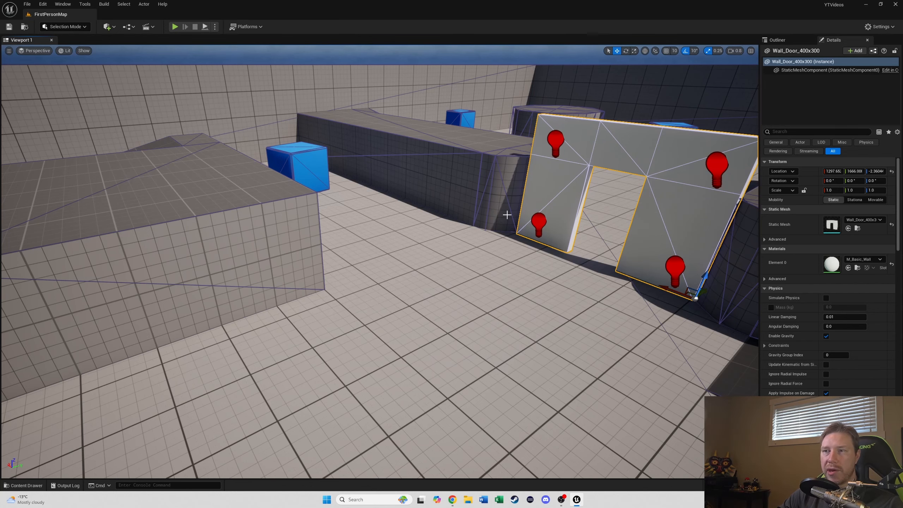
Step: Create a new Actor blueprint class named BP_Door in the FirstPerson folder and open it
{"action": "left_click", "coordinate": [425, 313]}
{"action": "key", "text": "ctrl+space"}
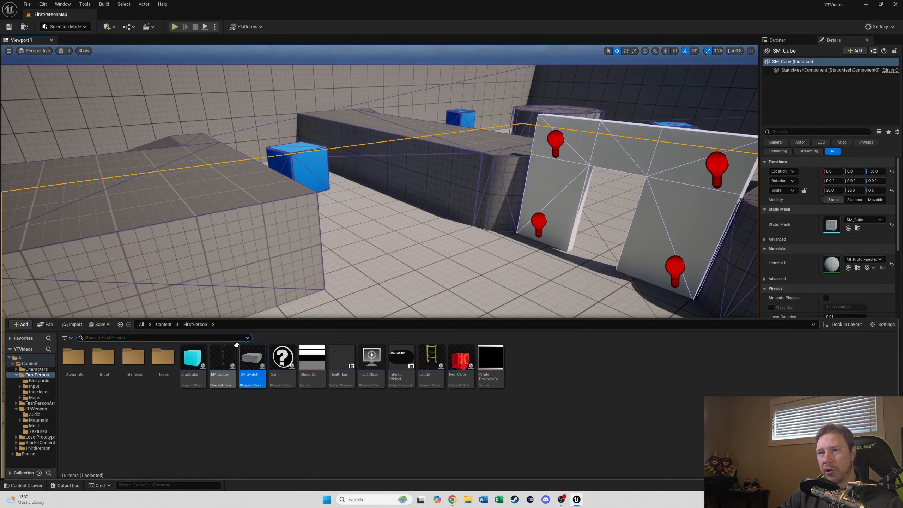
{"action": "right_click", "coordinate": [298, 418]}
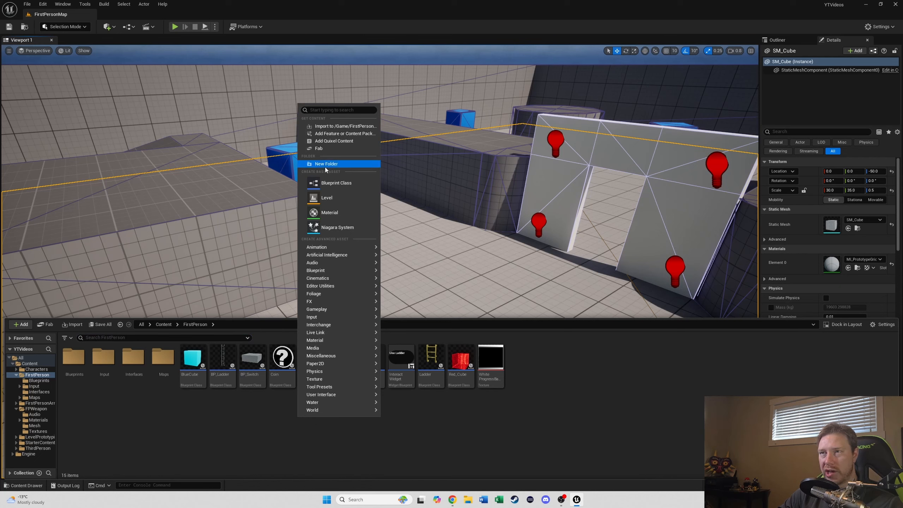
{"action": "left_click", "coordinate": [340, 185]}
{"action": "left_click", "coordinate": [388, 187]}
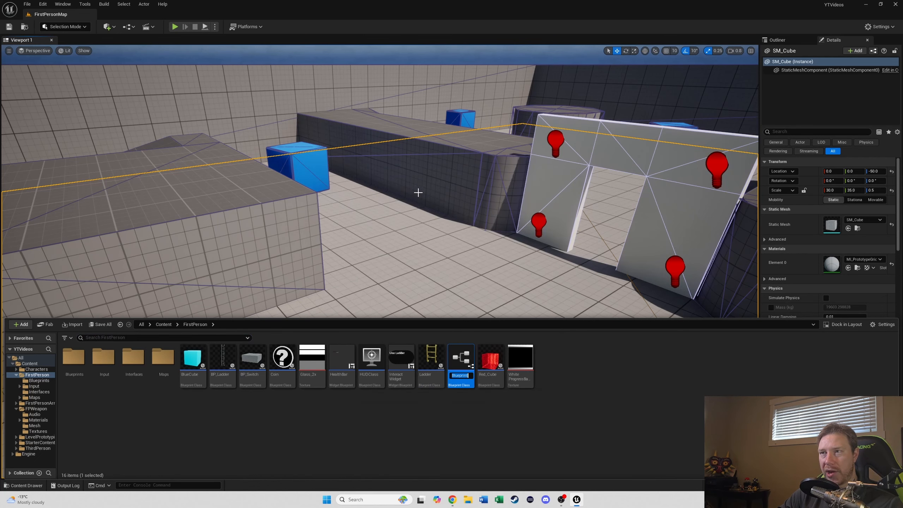
{"action": "type", "text": "BP"}
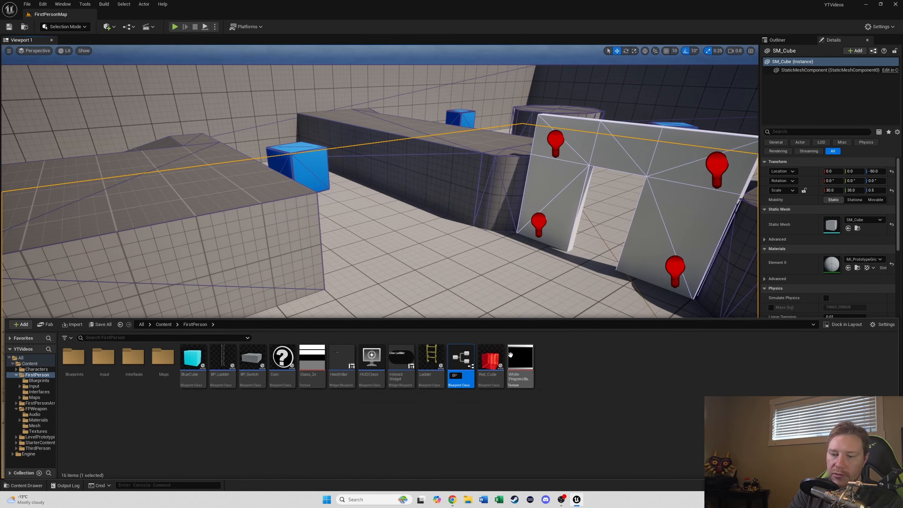
{"action": "type", "text": "_Door"}
{"action": "key", "text": "Return"}
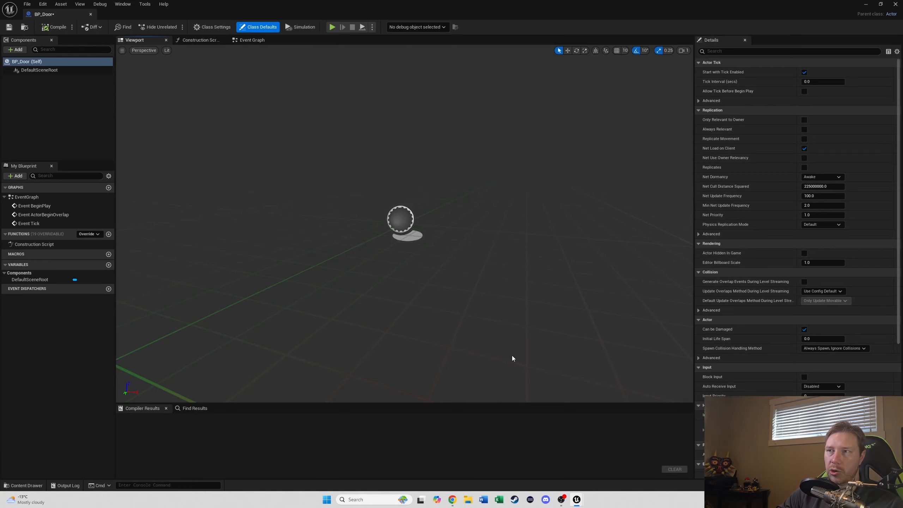
Step: Add a Static Mesh component to BP_Door and name it Frame
{"action": "left_click", "coordinate": [15, 50]}
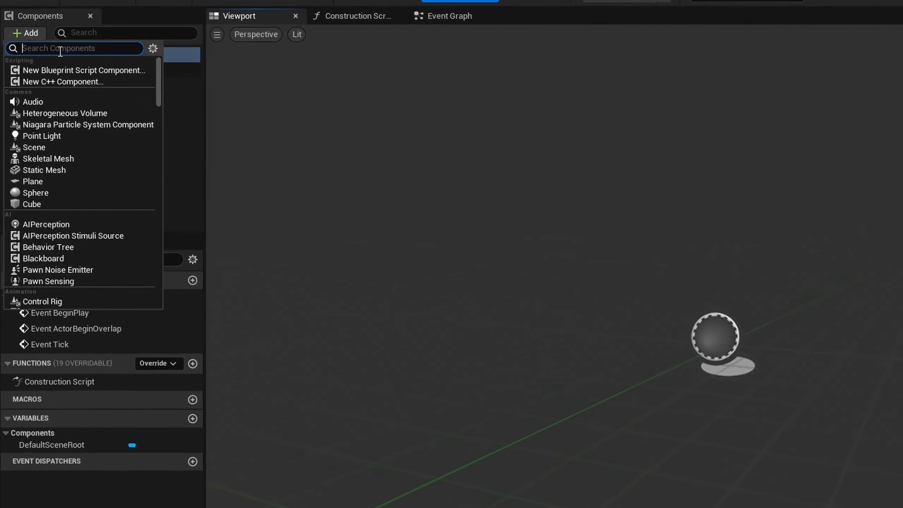
{"action": "type", "text": "static"}
{"action": "left_click", "coordinate": [69, 193]}
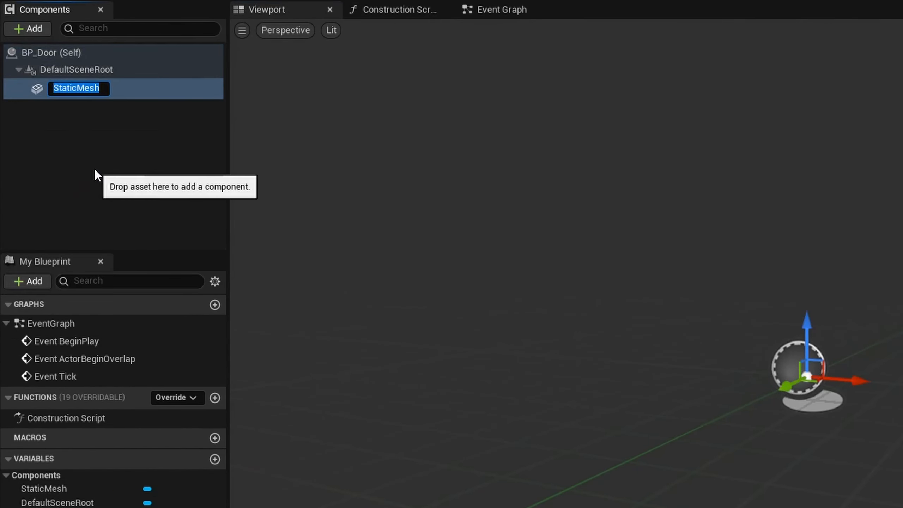
{"action": "type", "text": "Frame"}
{"action": "key", "text": "Return"}
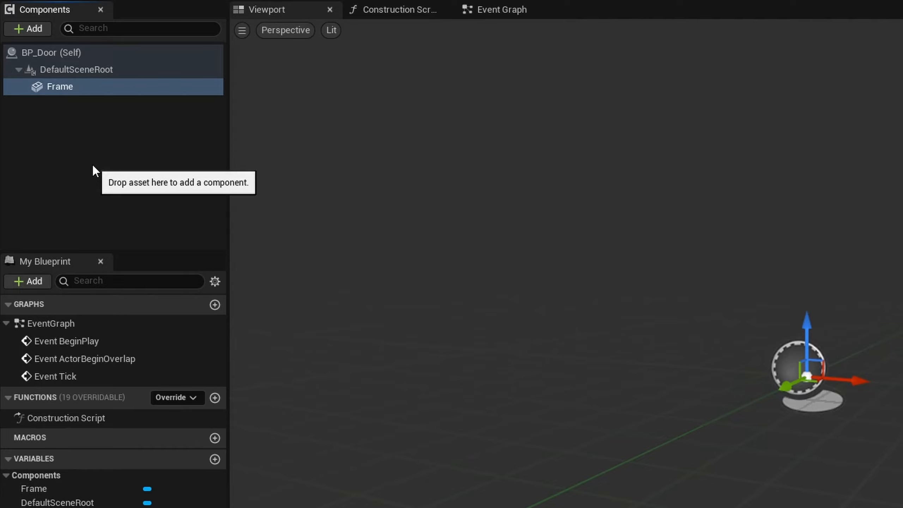
Step: Duplicate the Frame component as Door and attach it as a child of Frame
{"action": "key", "text": "ctrl+d"}
{"action": "type", "text": "Door"}
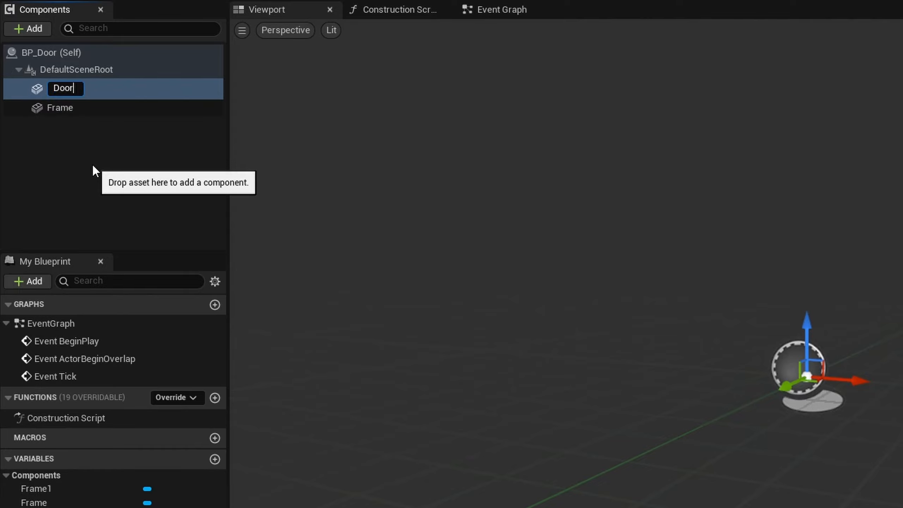
{"action": "key", "text": "Return"}
{"action": "left_click_drag", "start_coordinate": [70, 88], "coordinate": [72, 105]}
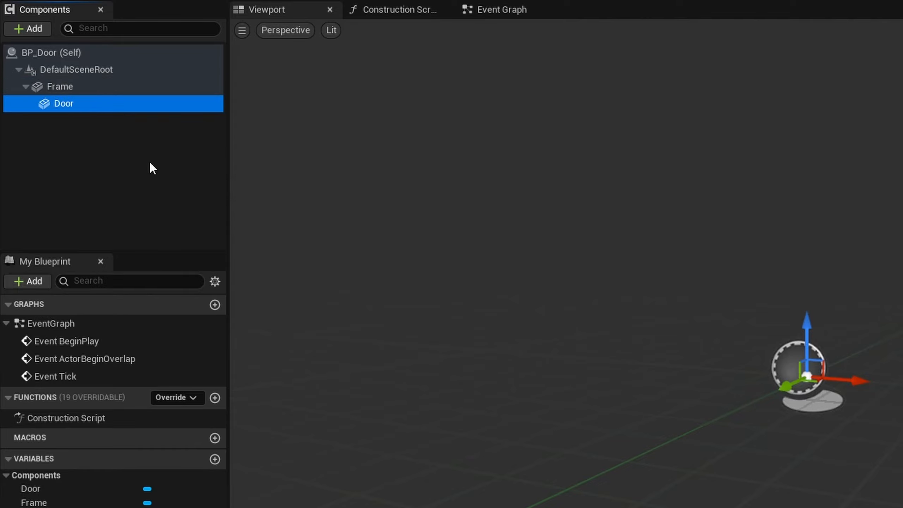
Step: Assign the SM_DoorFrame static mesh to the Frame component
{"action": "left_click", "coordinate": [84, 89]}
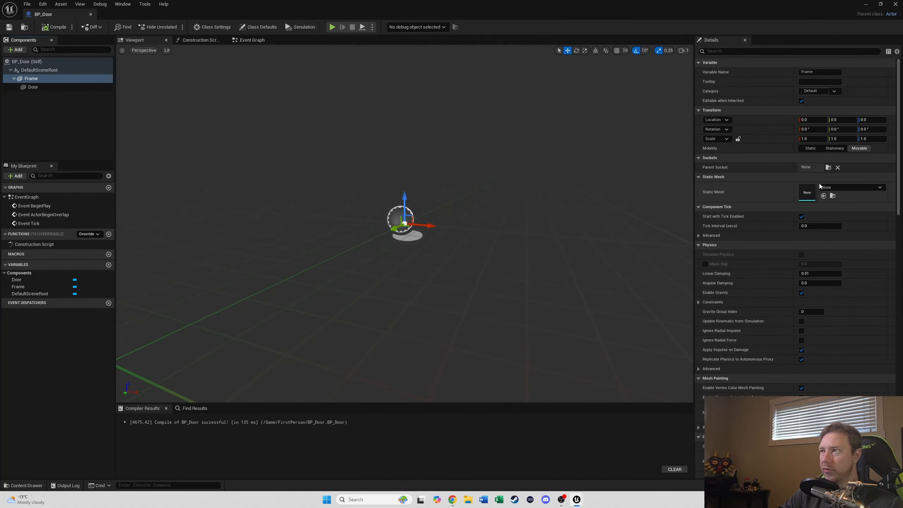
{"action": "left_click", "coordinate": [839, 187]}
{"action": "type", "text": "frame"}
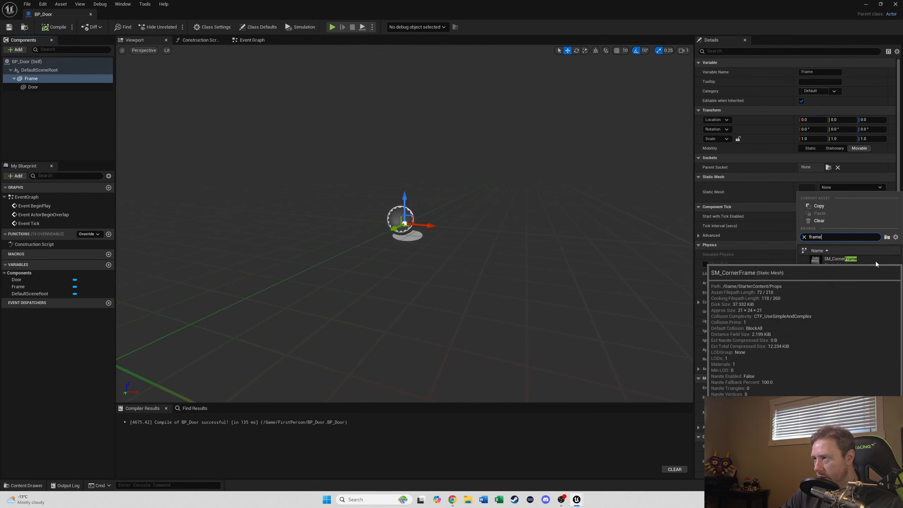
{"action": "left_click", "coordinate": [840, 274]}
{"action": "scroll", "coordinate": [469, 192], "scroll_direction": "down", "scroll_amount": 6}
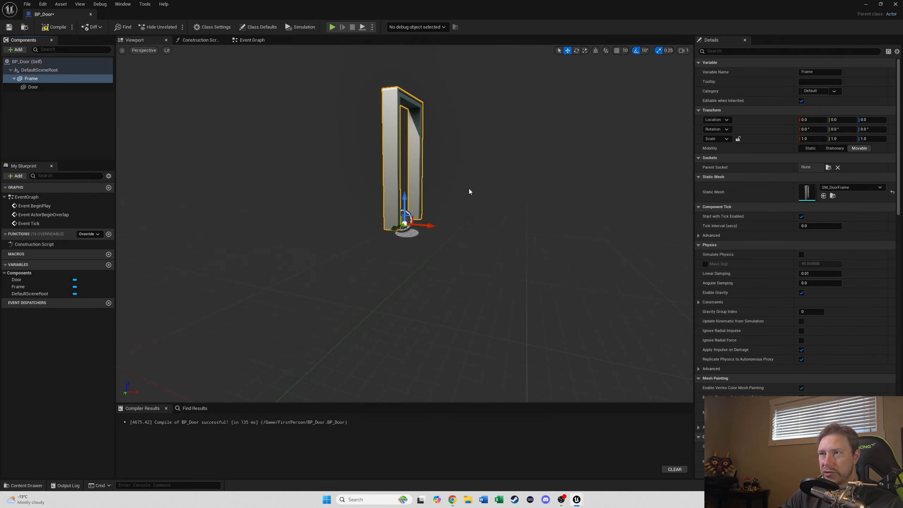
{"action": "right_click_drag", "start_coordinate": [526, 200], "coordinate": [472, 187]}
{"action": "key", "text": "d"}
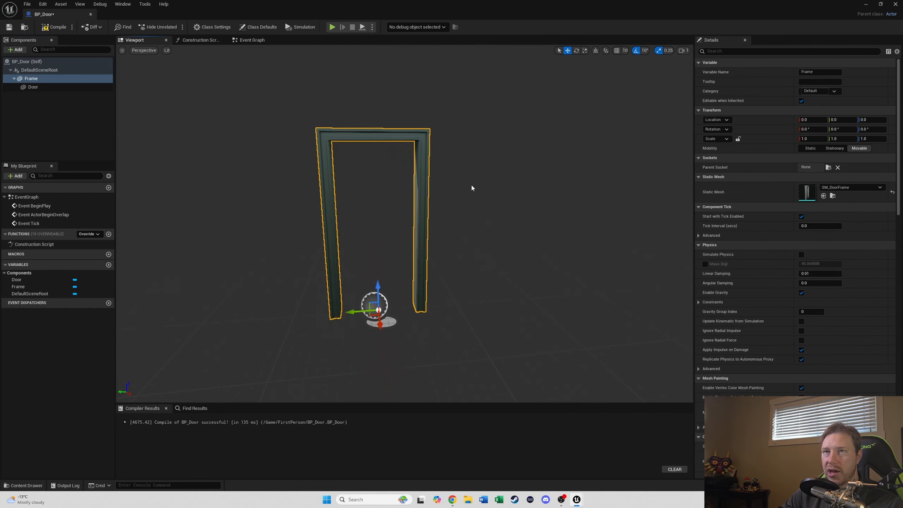
Step: Assign the SM_Door static mesh to the Door component
{"action": "left_click", "coordinate": [34, 86]}
{"action": "left_click", "coordinate": [841, 188]}
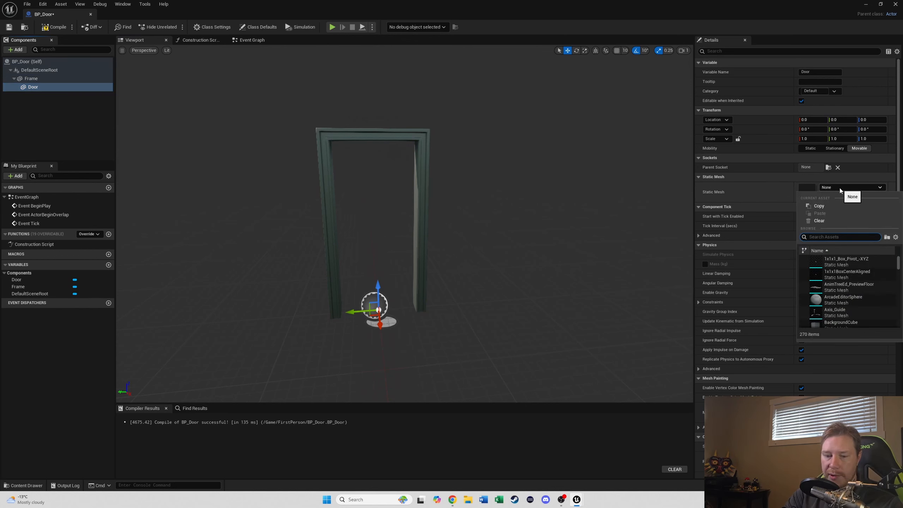
{"action": "type", "text": "door"}
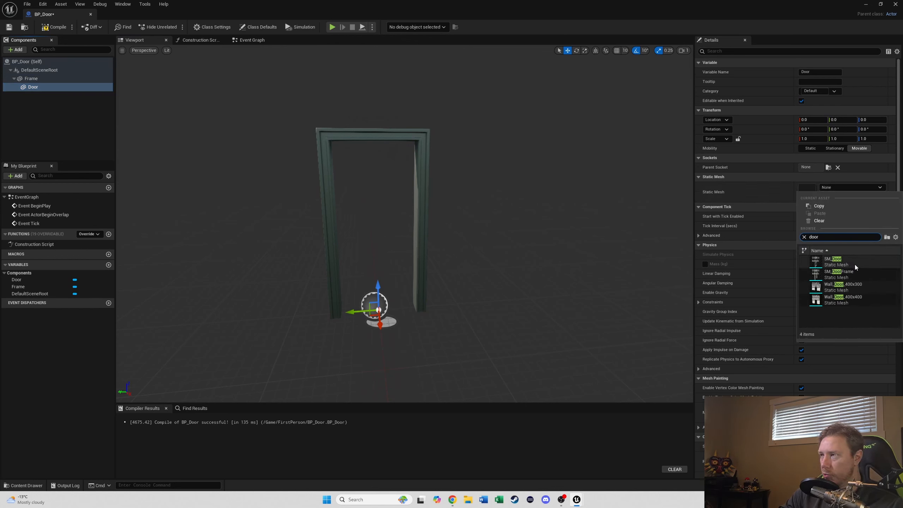
{"action": "left_click", "coordinate": [856, 264]}
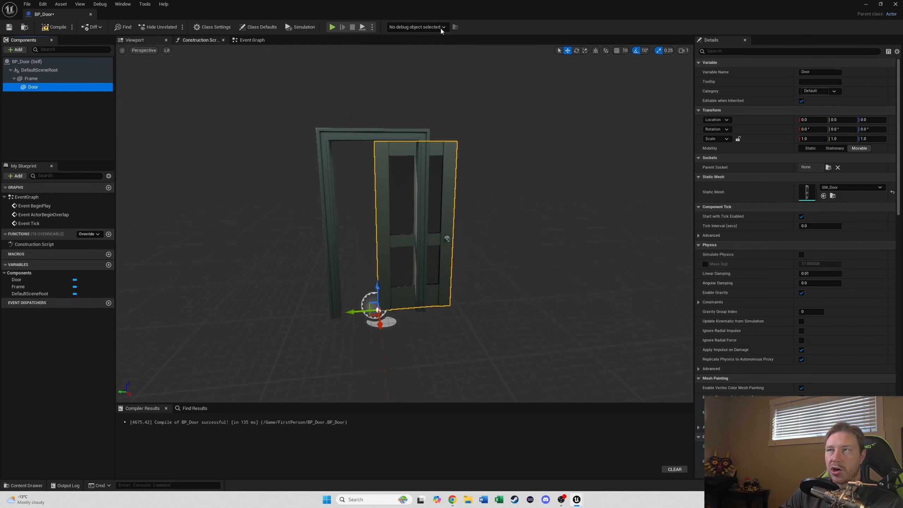
Step: Open SM_Door in the static mesh editor and display its simple collision
{"action": "left_click", "coordinate": [833, 196]}
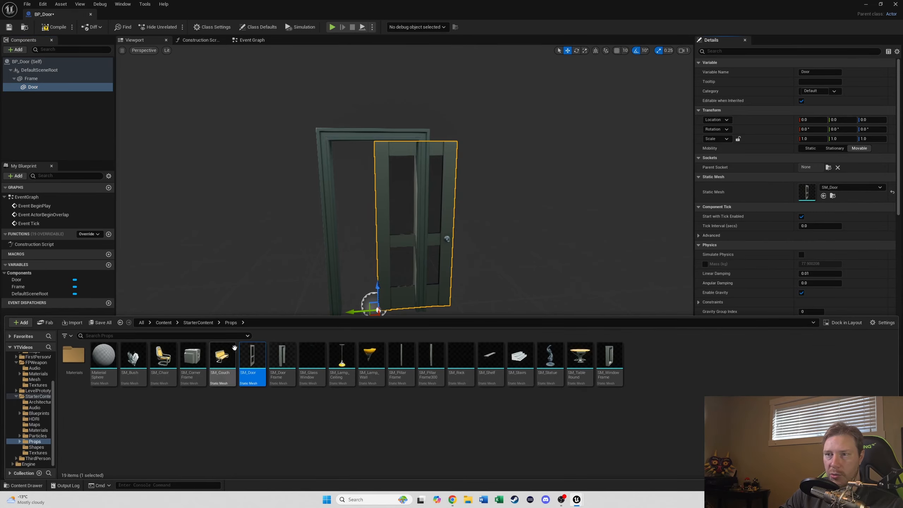
{"action": "double_click", "coordinate": [257, 359]}
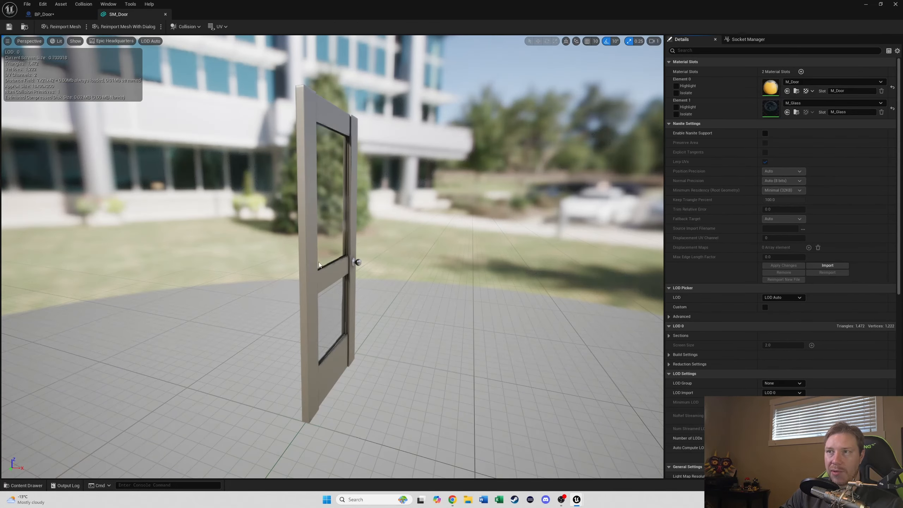
{"action": "mouse_move", "coordinate": [319, 262]}
{"action": "right_mouse_down"}
{"action": "mouse_move", "coordinate": [317, 239]}
{"action": "mouse_move", "coordinate": [303, 242]}
{"action": "mouse_move", "coordinate": [311, 250]}
{"action": "right_mouse_up"}
{"action": "key", "text": "w"}
{"action": "key", "text": "s"}
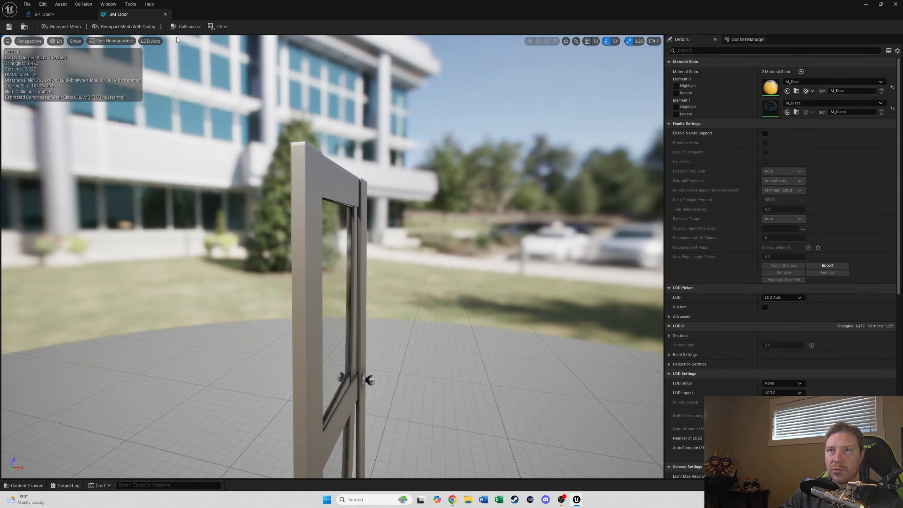
{"action": "left_click", "coordinate": [76, 41]}
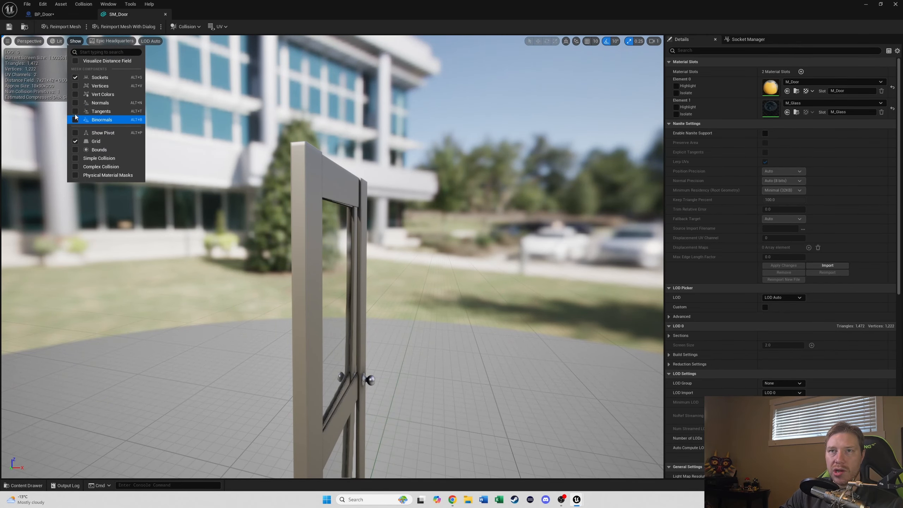
{"action": "left_click", "coordinate": [76, 159]}
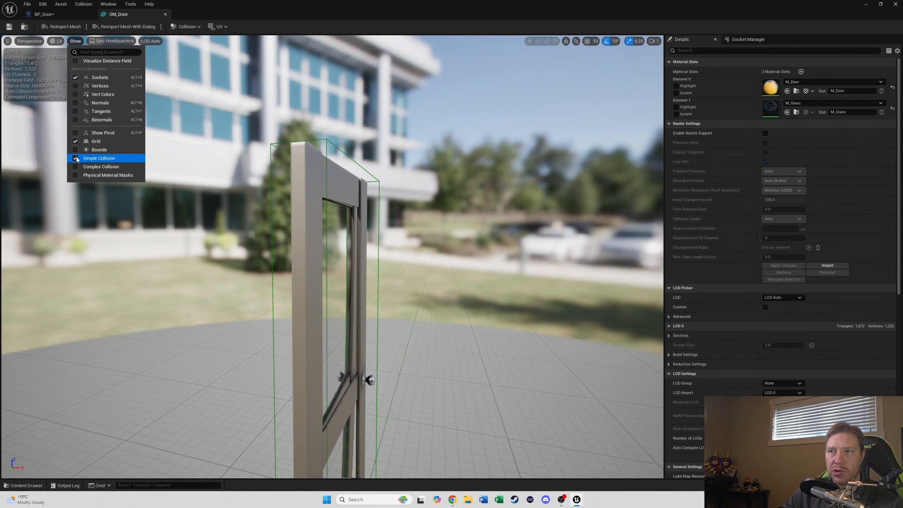
Step: Inspect the door mesh's simple collision from several angles and review the Collision options
{"action": "left_click", "coordinate": [341, 162]}
{"action": "right_click_drag", "start_coordinate": [408, 166], "coordinate": [404, 199]}
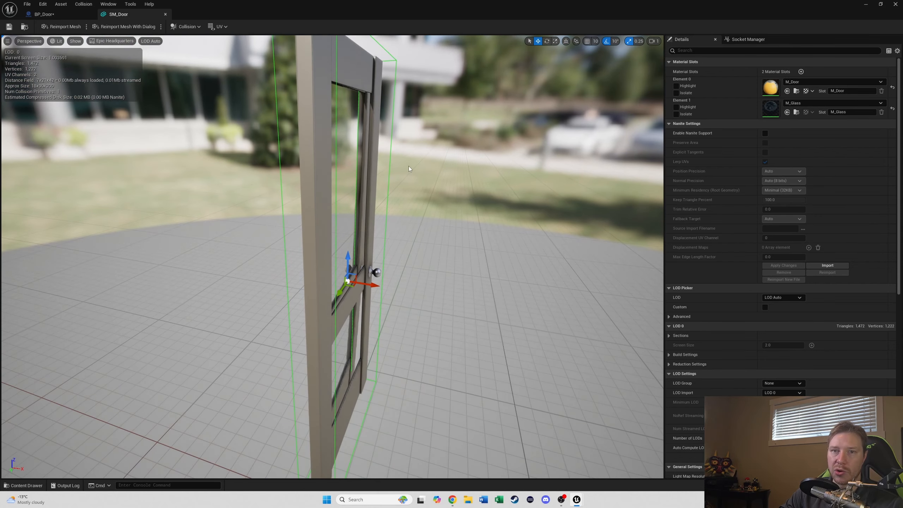
{"action": "scroll", "coordinate": [358, 206], "scroll_direction": "down", "scroll_amount": 5}
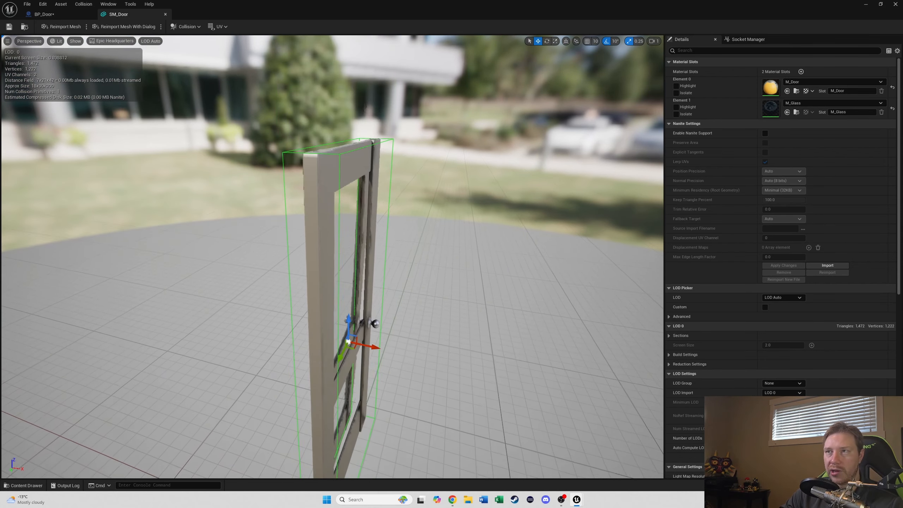
{"action": "scroll", "coordinate": [358, 206], "scroll_direction": "up", "scroll_amount": 2}
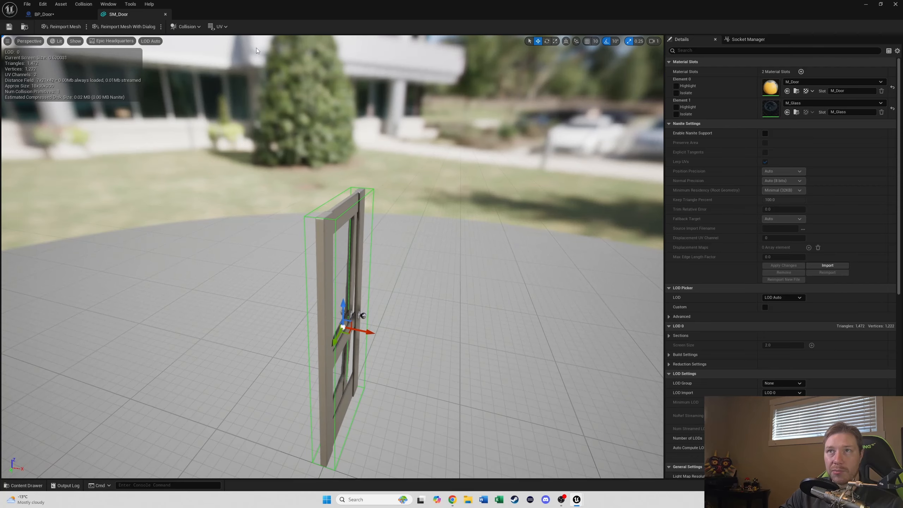
{"action": "left_click", "coordinate": [186, 26]}
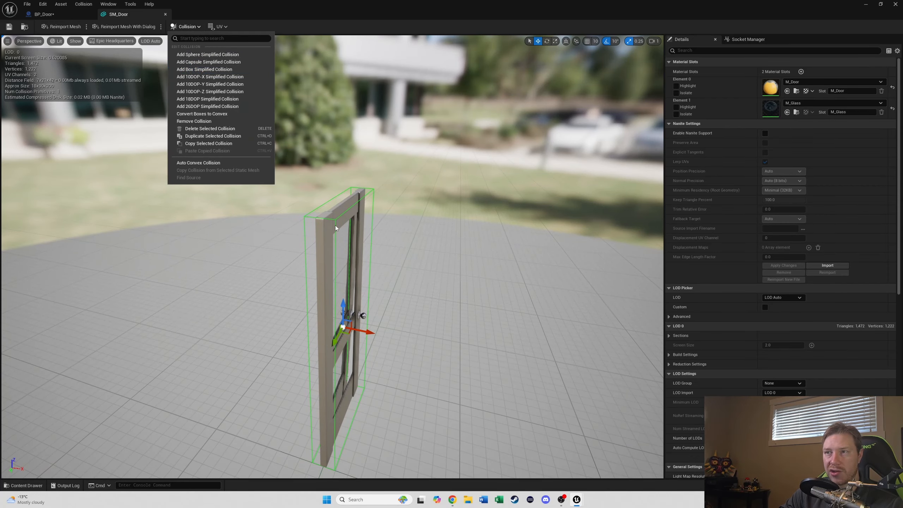
{"action": "right_click_drag", "start_coordinate": [335, 226], "coordinate": [390, 229]}
{"action": "key", "text": "d"}
{"action": "key", "text": "w"}
{"action": "key", "text": "a"}
{"action": "key", "text": "w"}
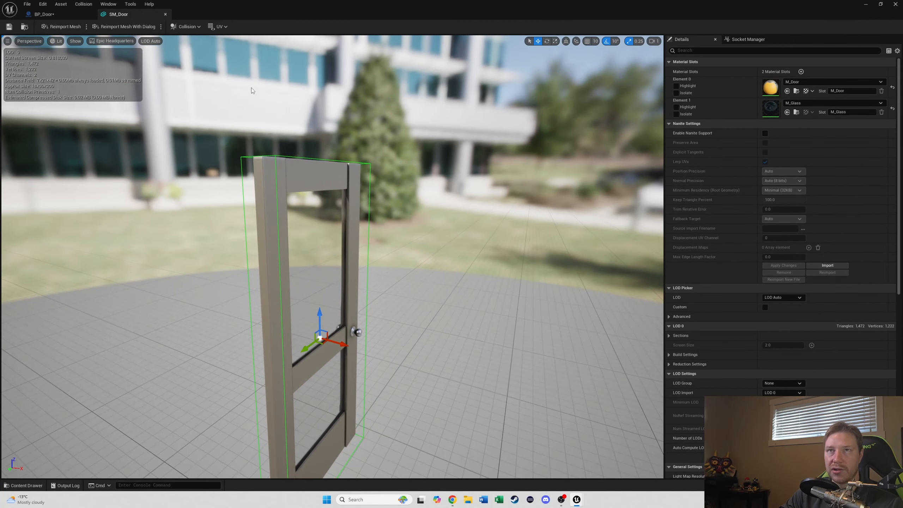
Step: Move the Door component about 45 units along Y to fit inside the frame, then compile the blueprint
{"action": "left_click", "coordinate": [166, 14]}
{"action": "left_click_drag", "start_coordinate": [363, 312], "coordinate": [325, 313]}
{"action": "left_click", "coordinate": [144, 50]}
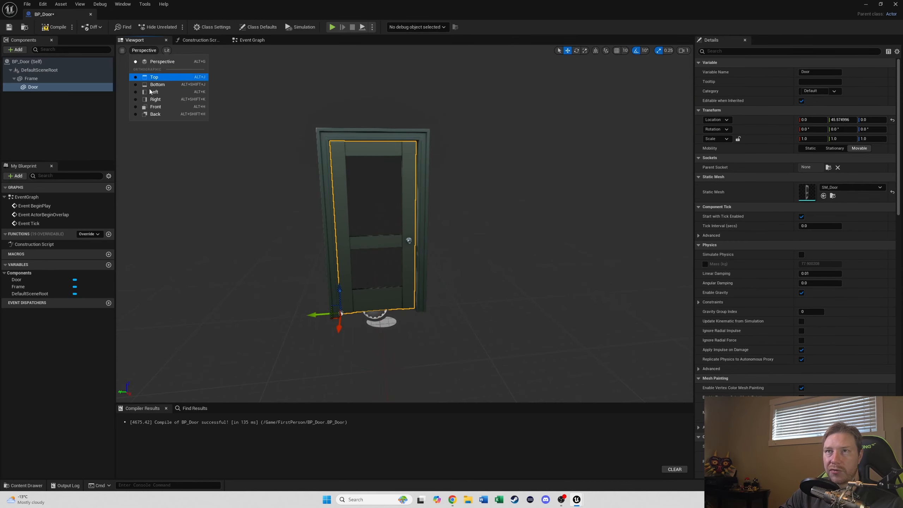
{"action": "left_click", "coordinate": [160, 108]}
{"action": "scroll", "coordinate": [390, 183], "scroll_direction": "up", "scroll_amount": 7}
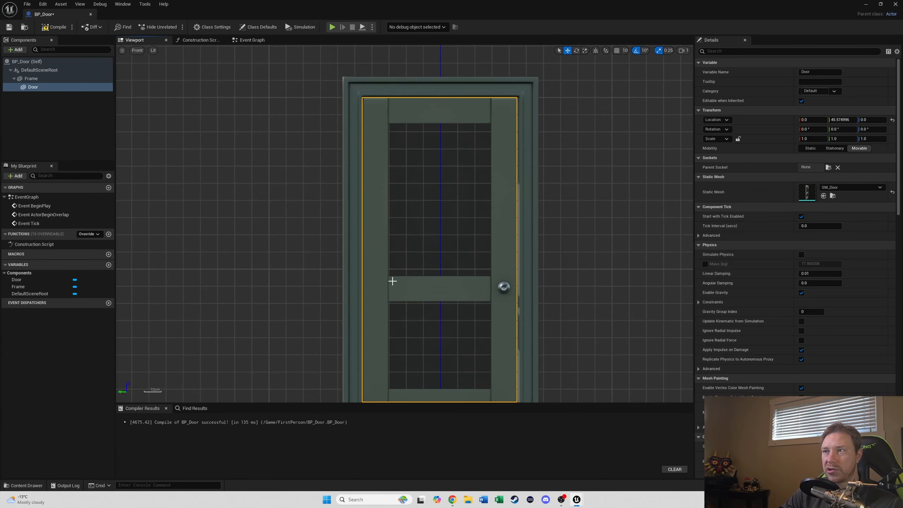
{"action": "scroll", "coordinate": [389, 285], "scroll_direction": "down", "scroll_amount": 2}
{"action": "left_click_drag", "start_coordinate": [356, 396], "coordinate": [356, 400]}
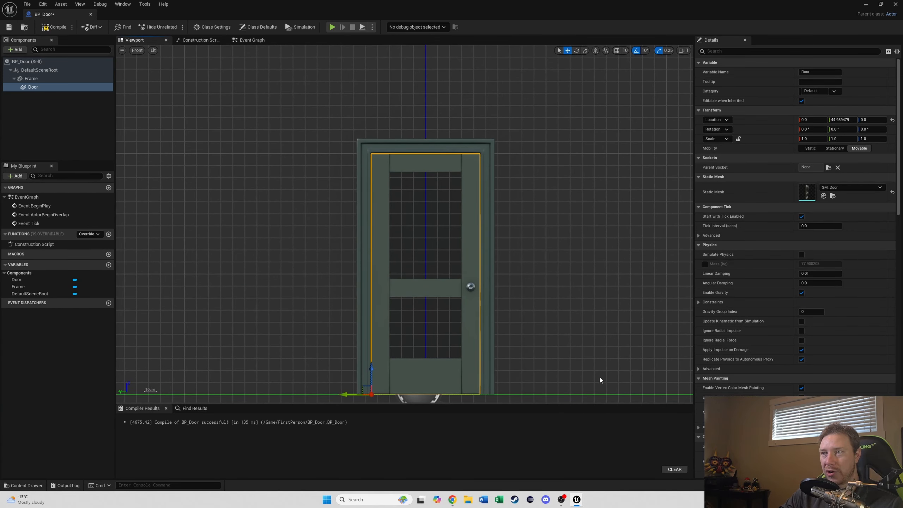
{"action": "left_click", "coordinate": [137, 50]}
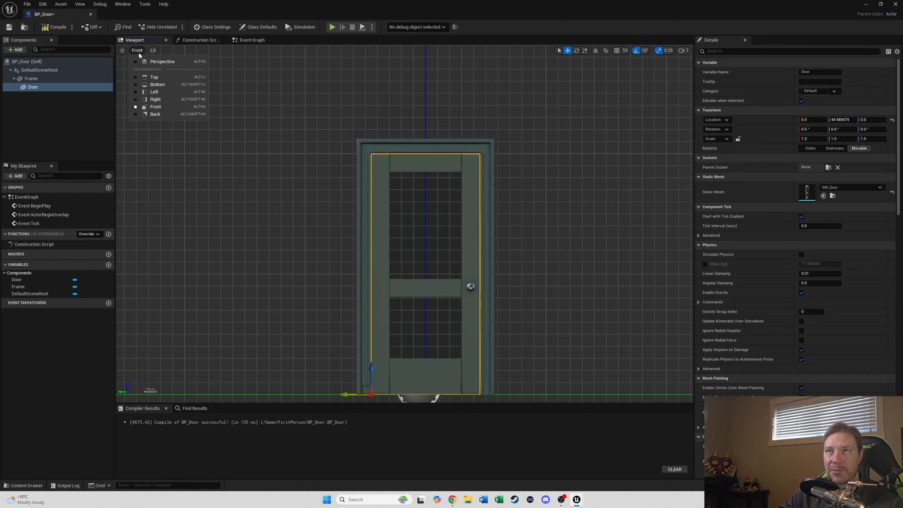
{"action": "left_click", "coordinate": [160, 61]}
{"action": "right_click_drag", "start_coordinate": [432, 195], "coordinate": [472, 204]}
{"action": "right_click_drag", "start_coordinate": [421, 250], "coordinate": [444, 250]}
{"action": "scroll", "coordinate": [420, 250], "scroll_direction": "up", "scroll_amount": 5}
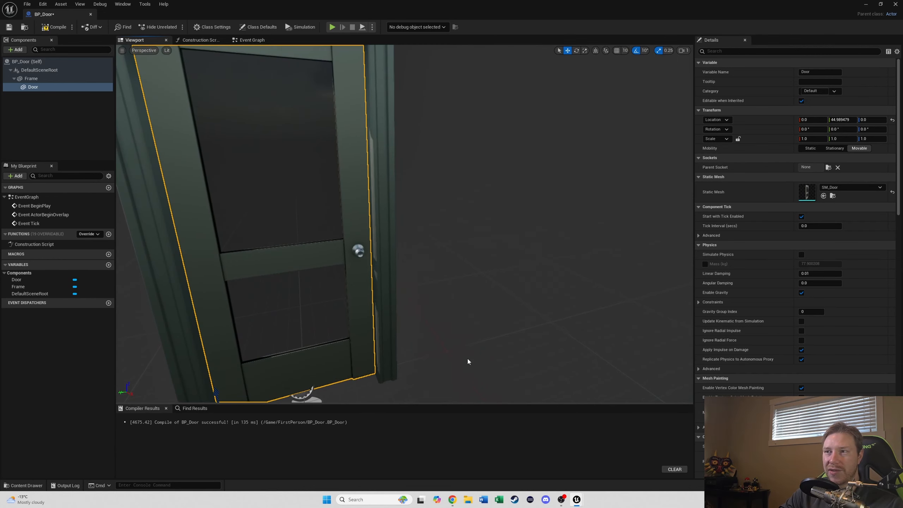
{"action": "key", "text": "f"}
{"action": "left_click", "coordinate": [53, 27]}
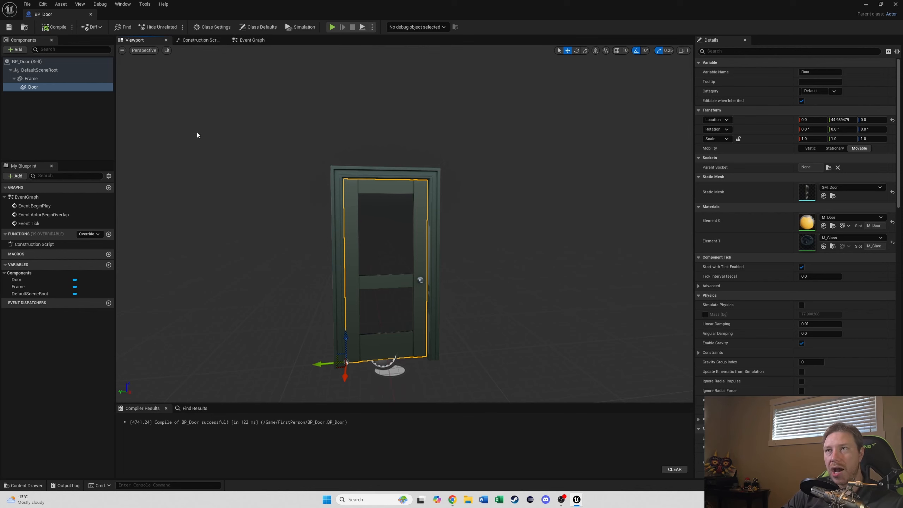
Step: Add an instance-editable Integer variable named Switches to Open and compile the blueprint
{"action": "left_click", "coordinate": [110, 265]}
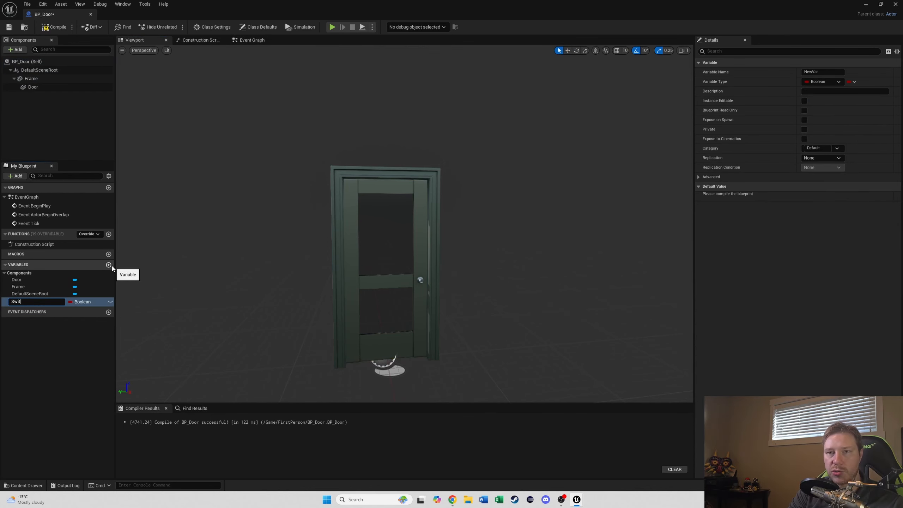
{"action": "type", "text": "Switches to Open"}
{"action": "key", "text": "Return"}
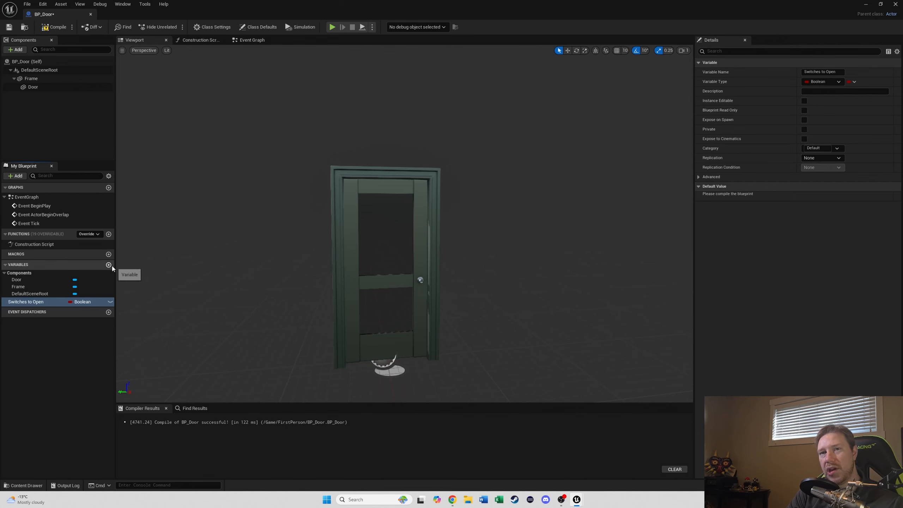
{"action": "left_click", "coordinate": [111, 302]}
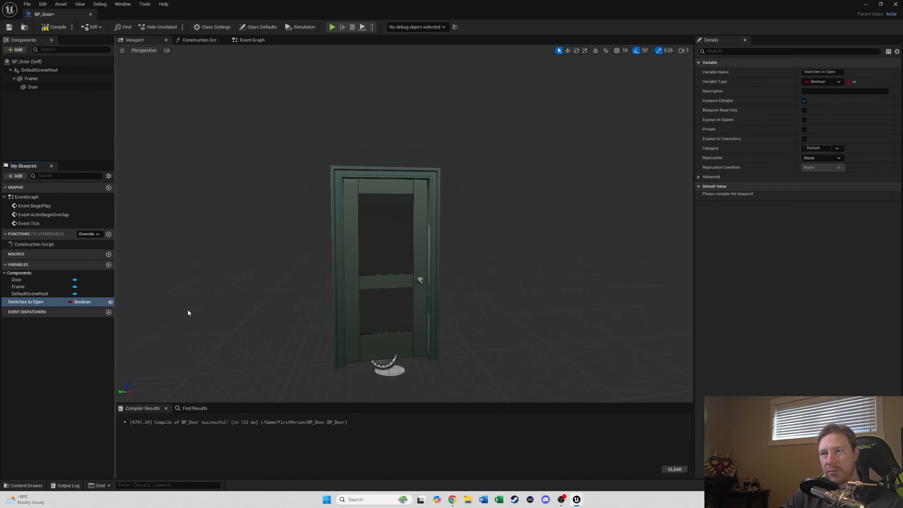
{"action": "left_click", "coordinate": [81, 302]}
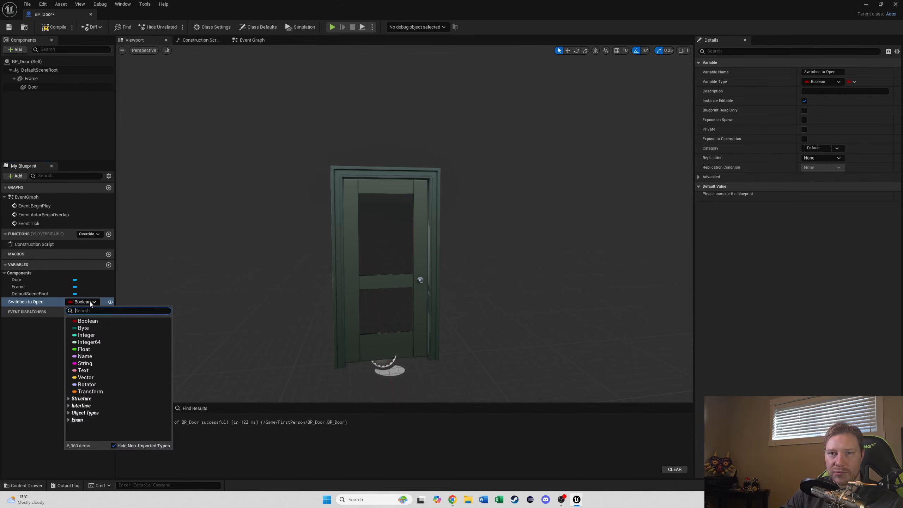
{"action": "left_click", "coordinate": [90, 335]}
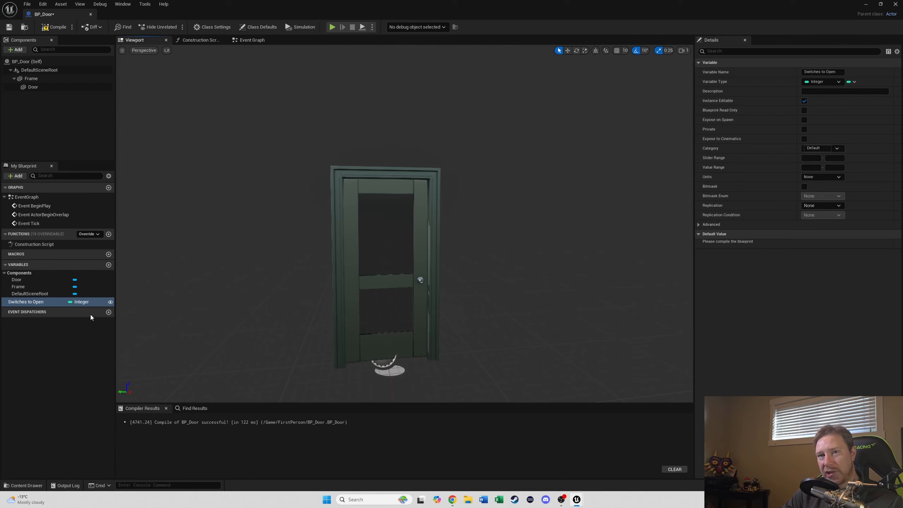
{"action": "left_click", "coordinate": [44, 28]}
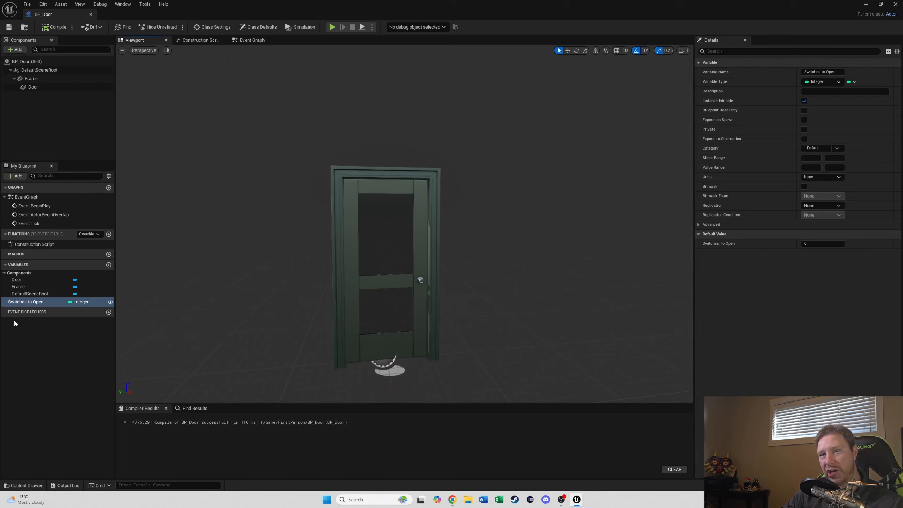
Step: Add an event dispatcher named Switch Pressed to BP_Door
{"action": "left_click", "coordinate": [109, 312]}
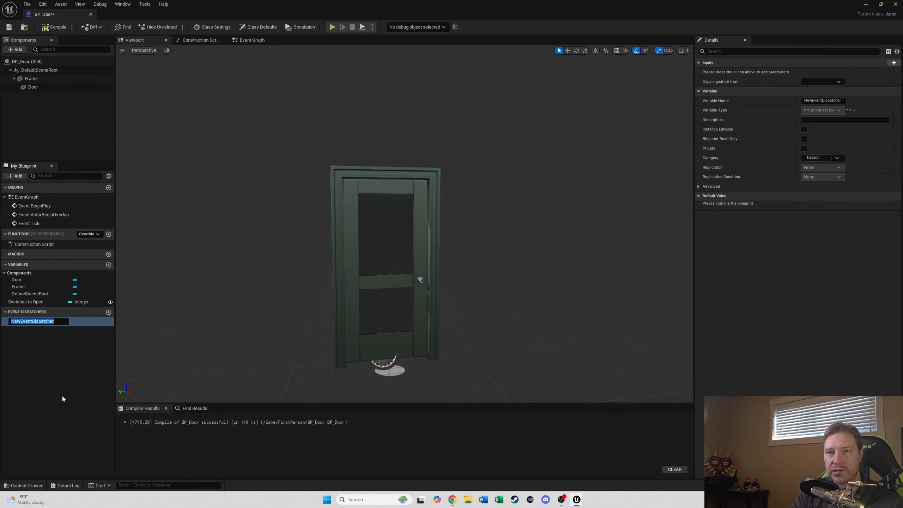
{"action": "type", "text": "Switch Pressed"}
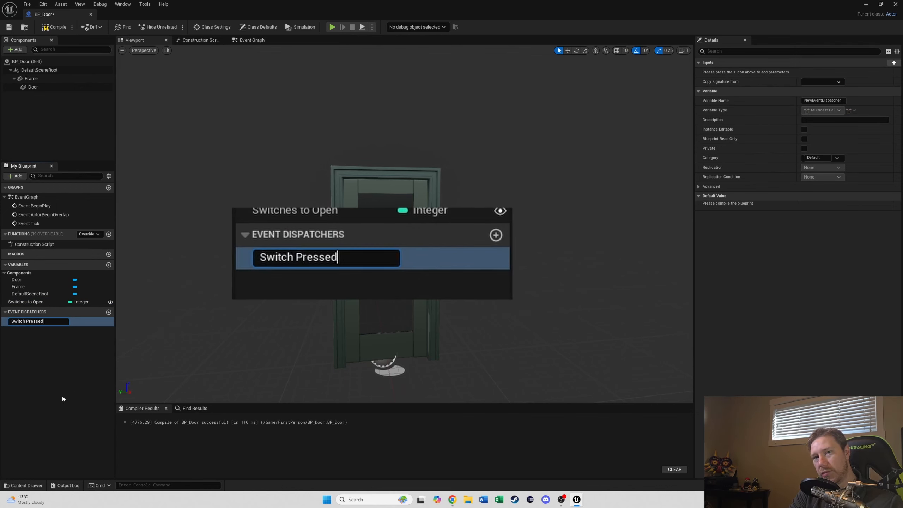
{"action": "key", "text": "Return"}
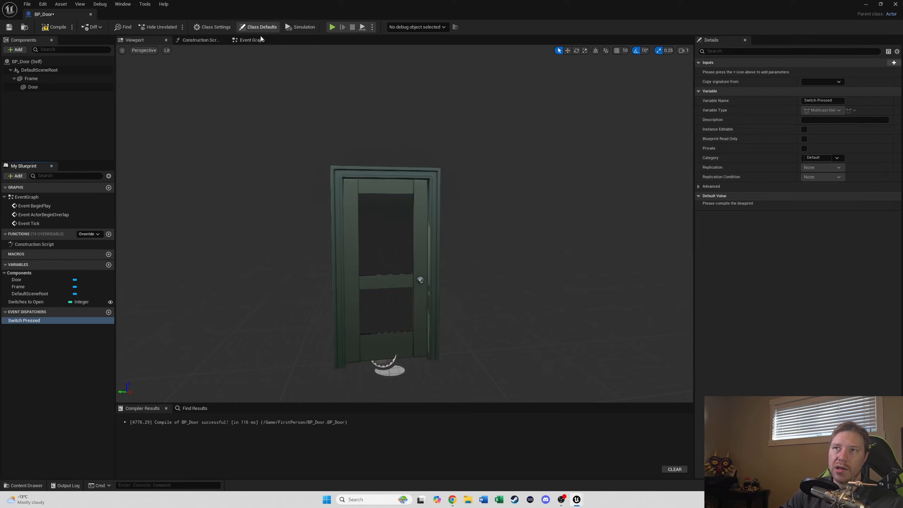
Step: Open the Event Graph and delete the default ActorBeginOverlap and Tick event nodes
{"action": "left_click", "coordinate": [251, 40]}
{"action": "left_click_drag", "start_coordinate": [346, 198], "coordinate": [536, 341]}
{"action": "key", "text": "Delete"}
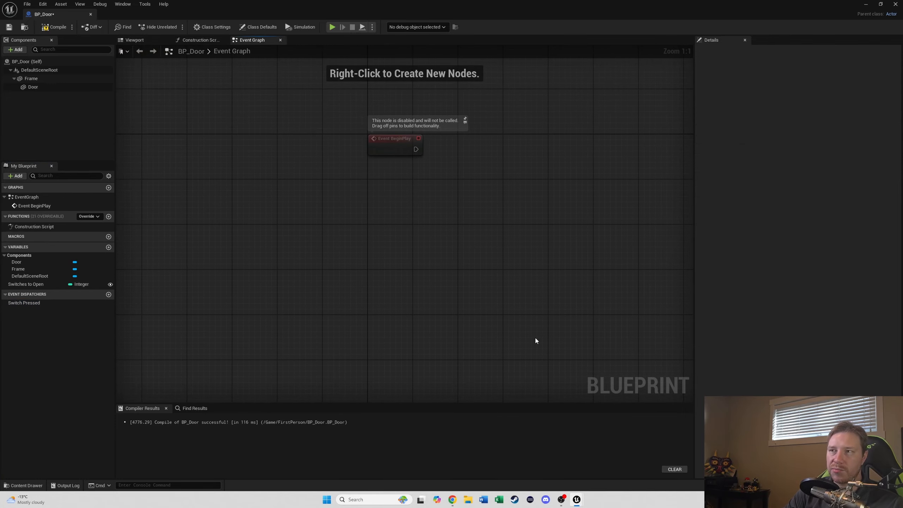
Step: Drop the Switch Pressed dispatcher into the graph and assign it, creating a bind node with a custom event
{"action": "right_click_drag", "start_coordinate": [567, 221], "coordinate": [389, 330]}
{"action": "left_click", "coordinate": [62, 304]}
{"action": "left_click_drag", "start_coordinate": [62, 304], "coordinate": [288, 251]}
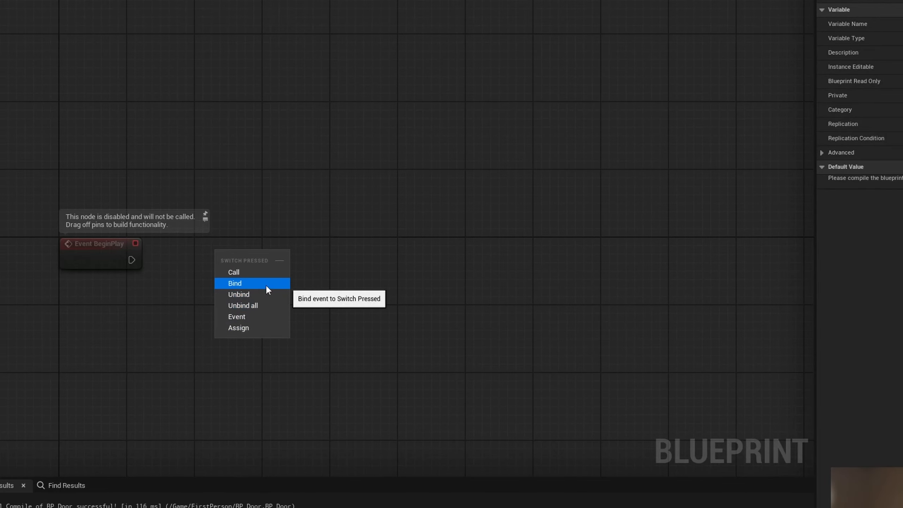
{"action": "left_click", "coordinate": [265, 328]}
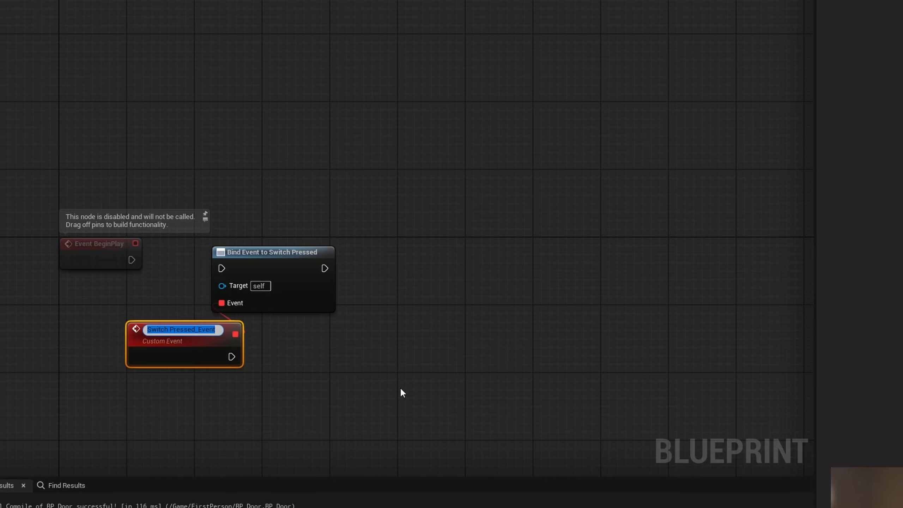
{"action": "key", "text": "Return"}
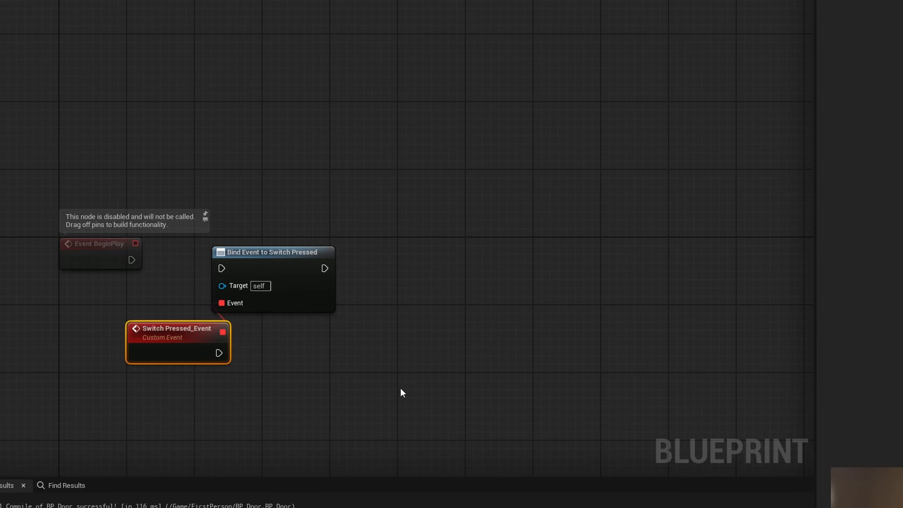
Step: Connect Event BeginPlay to the Bind Event to Switch Pressed node and arrange the nodes
{"action": "left_click_drag", "start_coordinate": [131, 260], "coordinate": [222, 268]}
{"action": "left_click_drag", "start_coordinate": [263, 267], "coordinate": [264, 259]}
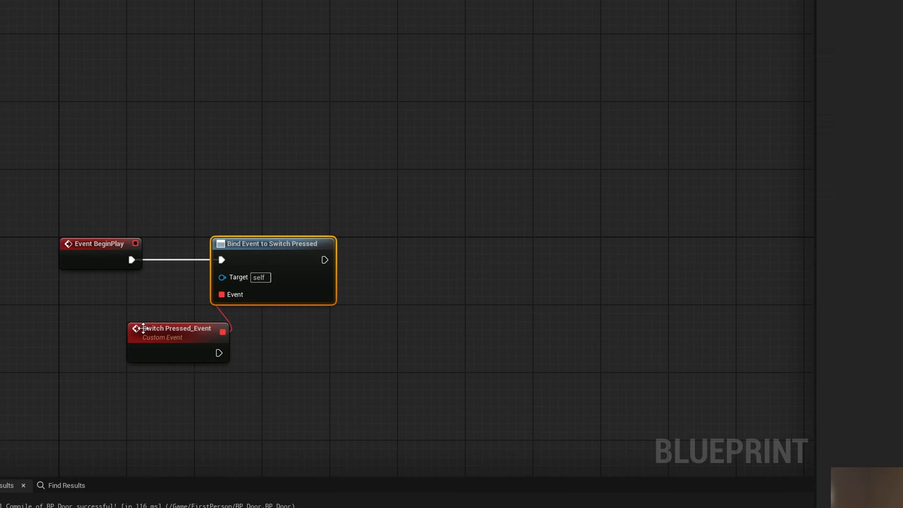
{"action": "left_click_drag", "start_coordinate": [89, 316], "coordinate": [245, 378]}
{"action": "left_click", "coordinate": [278, 352]}
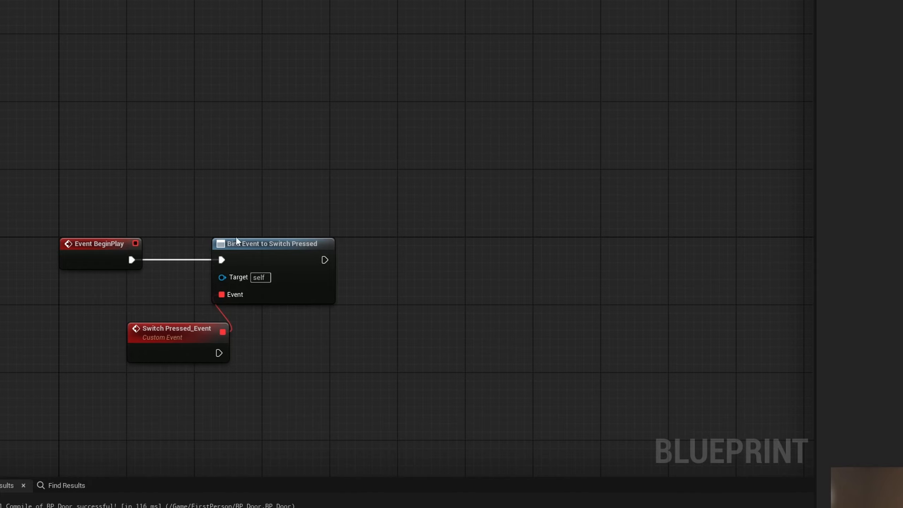
{"action": "left_click_drag", "start_coordinate": [178, 216], "coordinate": [351, 306]}
{"action": "left_click", "coordinate": [369, 357]}
{"action": "left_click", "coordinate": [143, 337]}
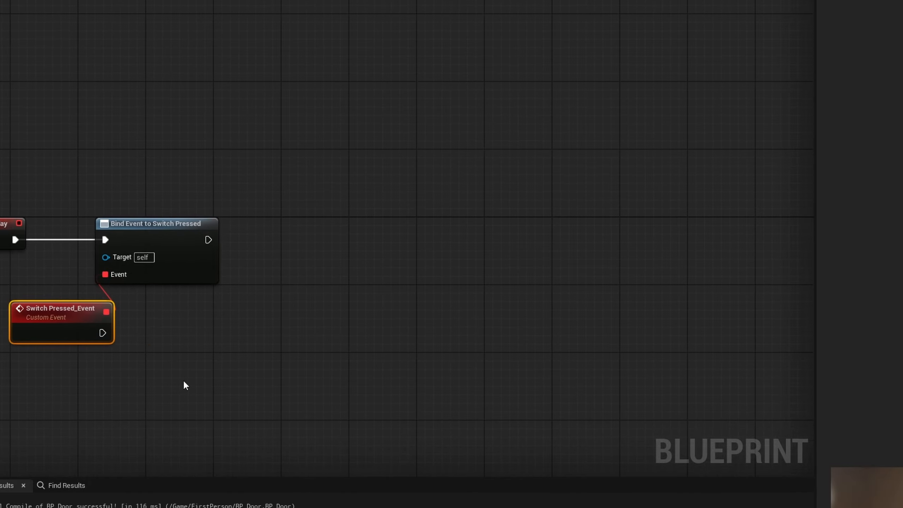